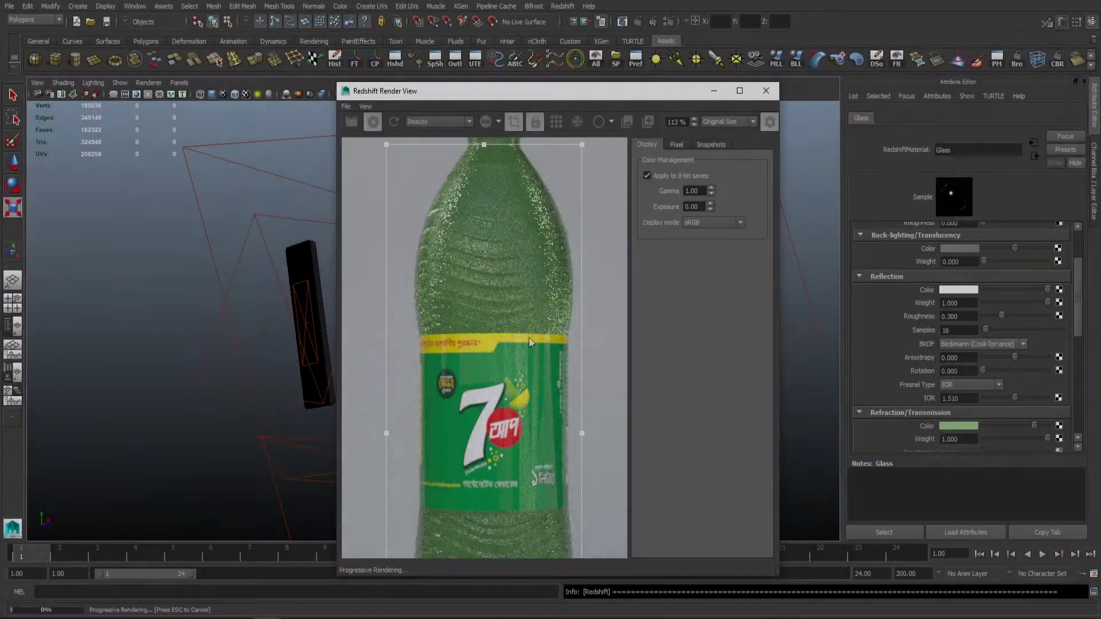
- Switch the Glass material's Fresnel to Color + Edge Tint and darken its reflectivity
{"action": "scroll", "coordinate": [600, 412], "scroll_direction": "up", "scroll_amount": 1}
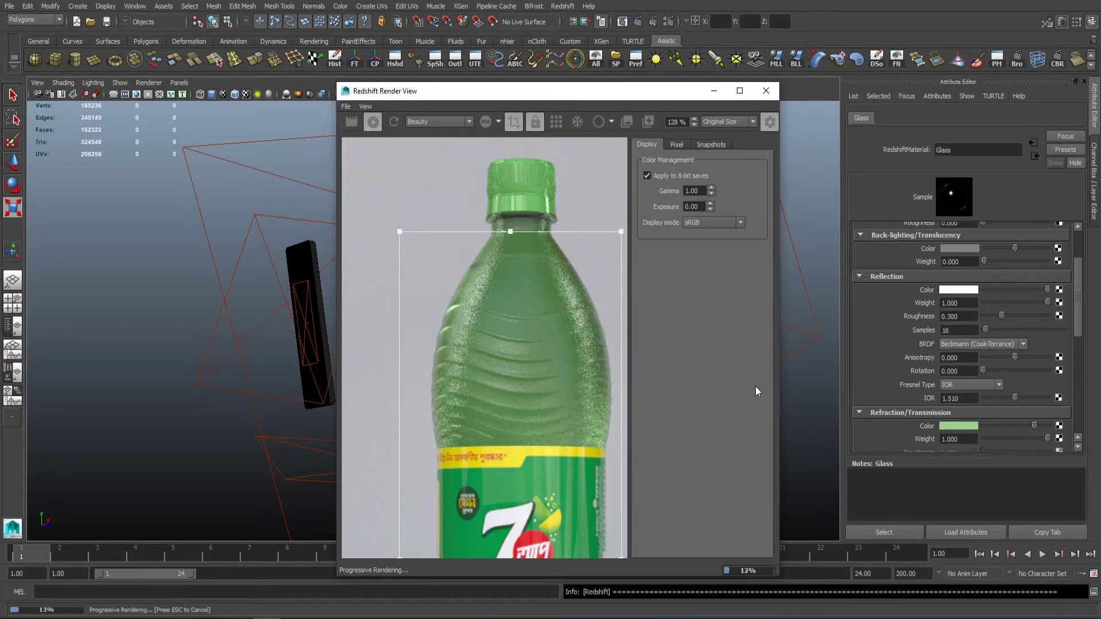
{"action": "left_click", "coordinate": [994, 387]}
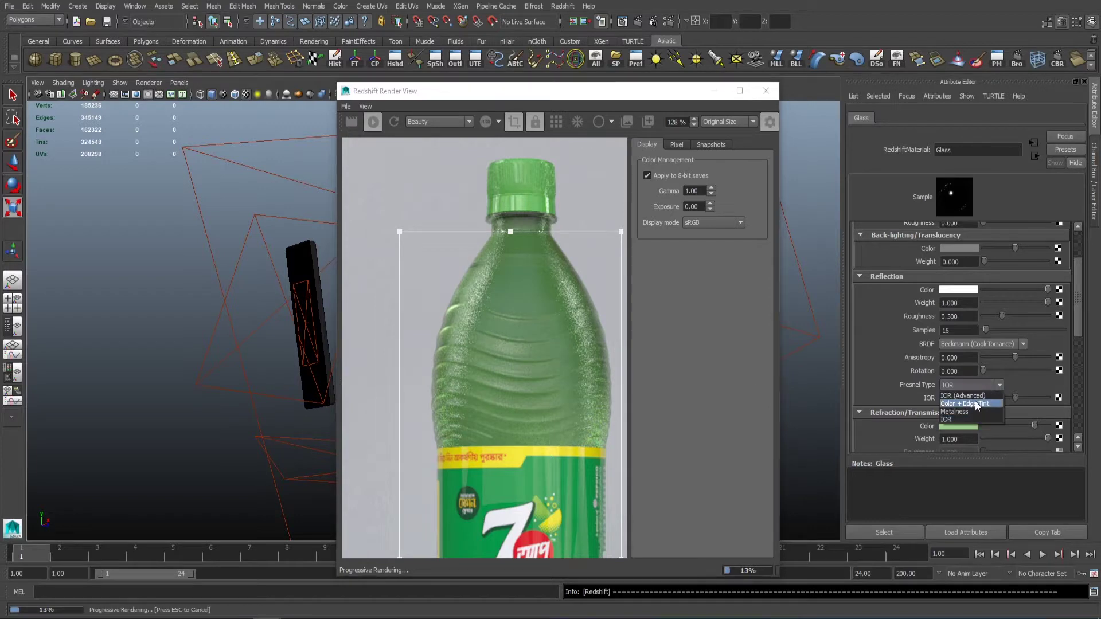
{"action": "left_click", "coordinate": [975, 401]}
{"action": "left_click_drag", "start_coordinate": [1005, 397], "coordinate": [988, 395]}
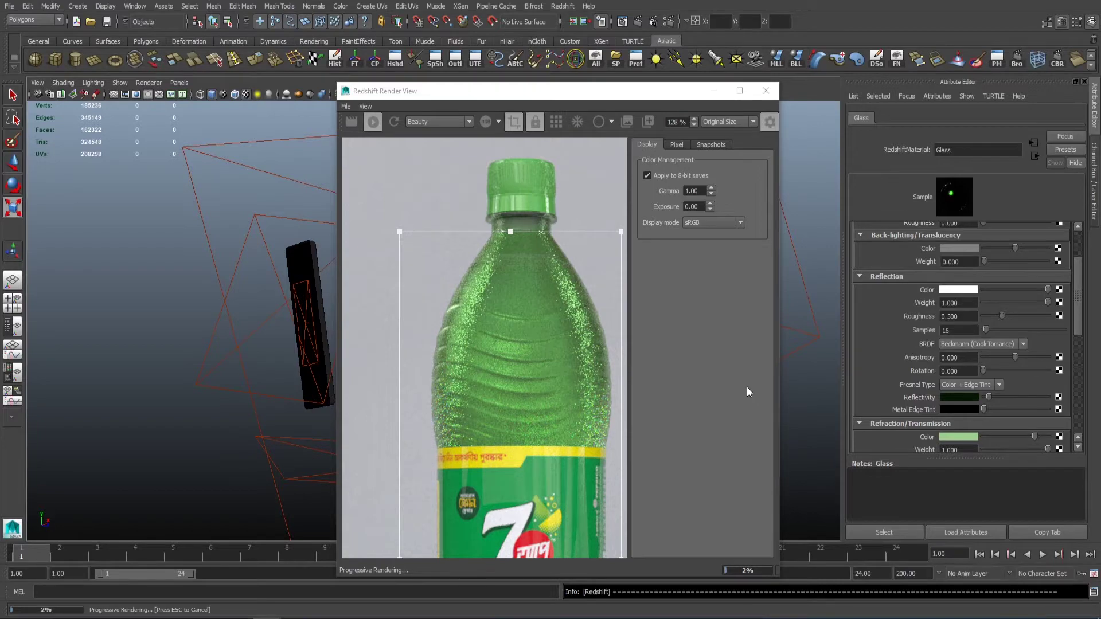
- Unlink refraction from reflection and set the Glass refraction roughness to 0.212
{"action": "mouse_move", "coordinate": [516, 372]}
{"action": "middle_mouse_down"}
{"action": "mouse_move", "coordinate": [494, 441]}
{"action": "mouse_move", "coordinate": [503, 608]}
{"action": "middle_mouse_up"}
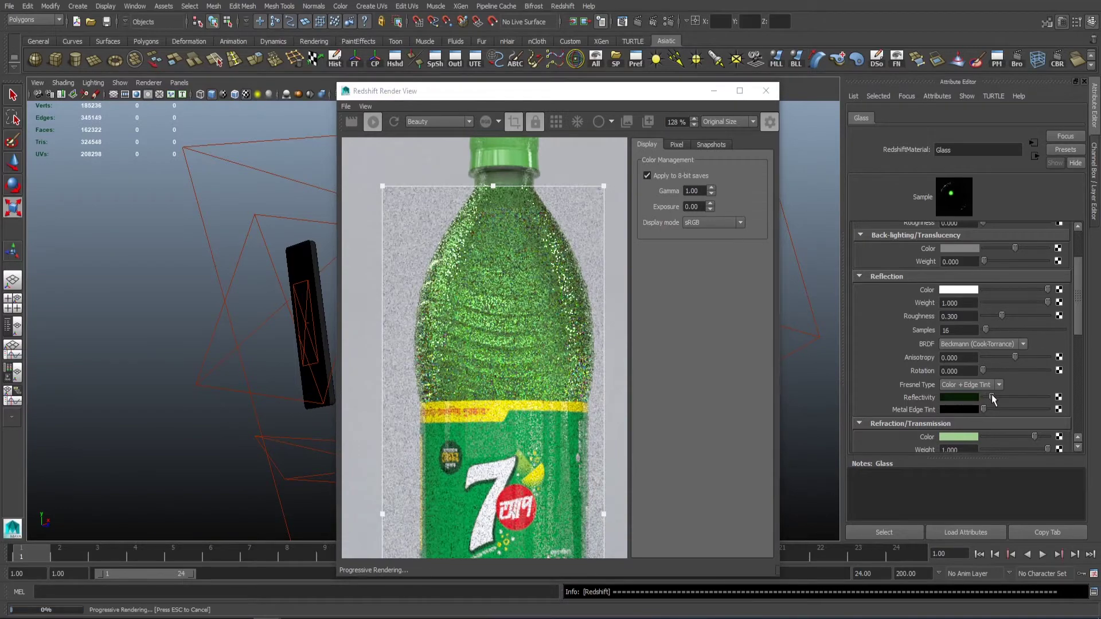
{"action": "scroll", "coordinate": [992, 394], "scroll_direction": "down", "scroll_amount": 3}
{"action": "left_click", "coordinate": [955, 431]}
{"action": "scroll", "coordinate": [1027, 387], "scroll_direction": "down", "scroll_amount": 2}
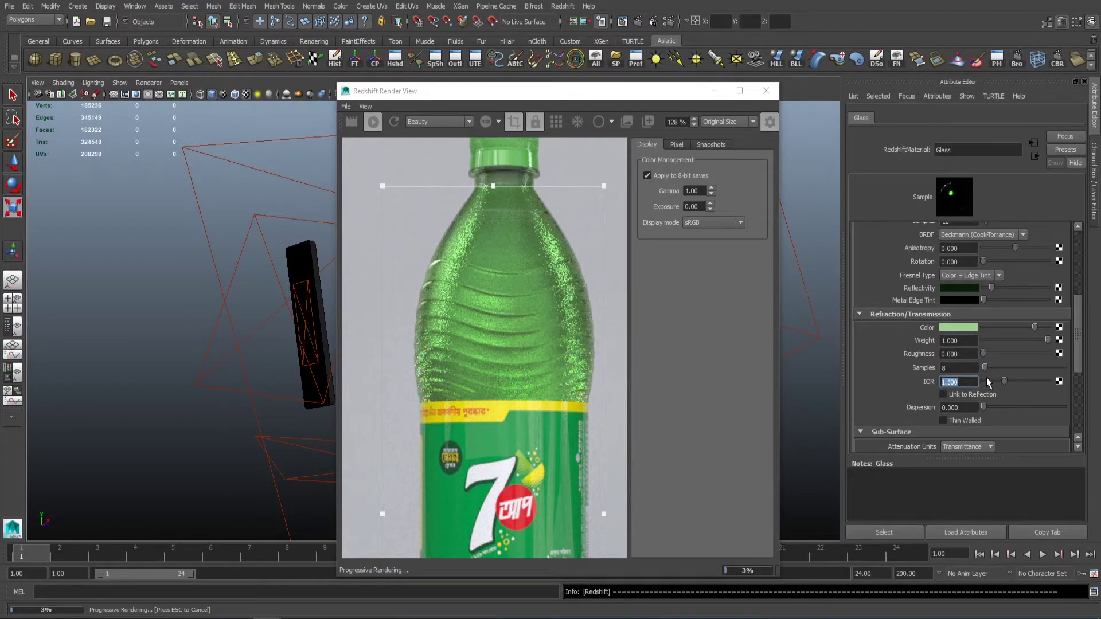
{"action": "left_click_drag", "start_coordinate": [985, 352], "coordinate": [1001, 353]}
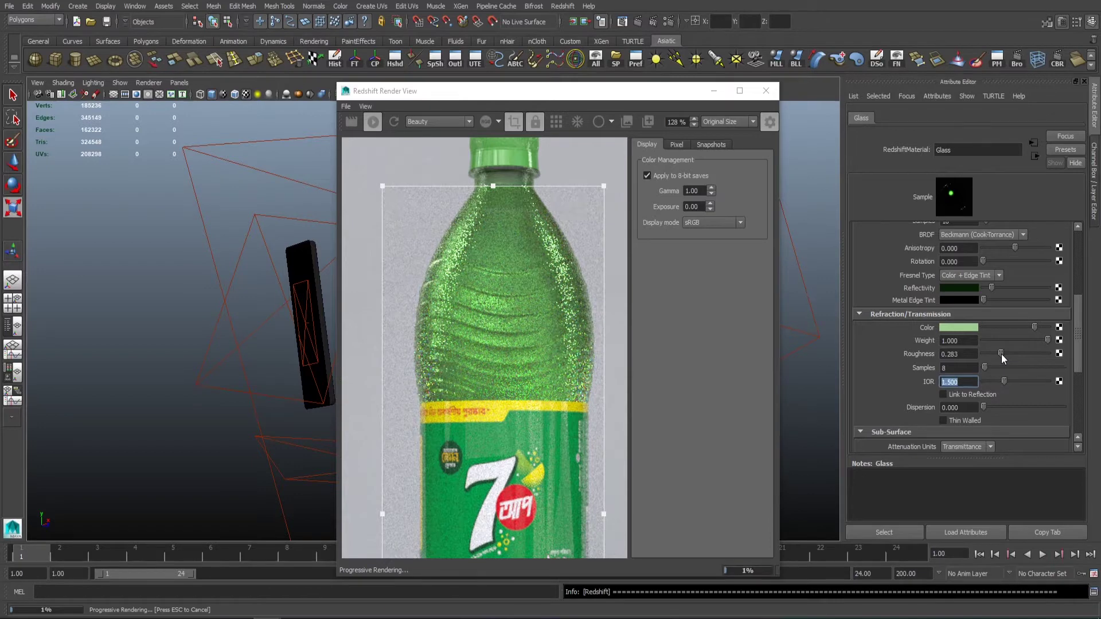
{"action": "left_click_drag", "start_coordinate": [1001, 353], "coordinate": [996, 355]}
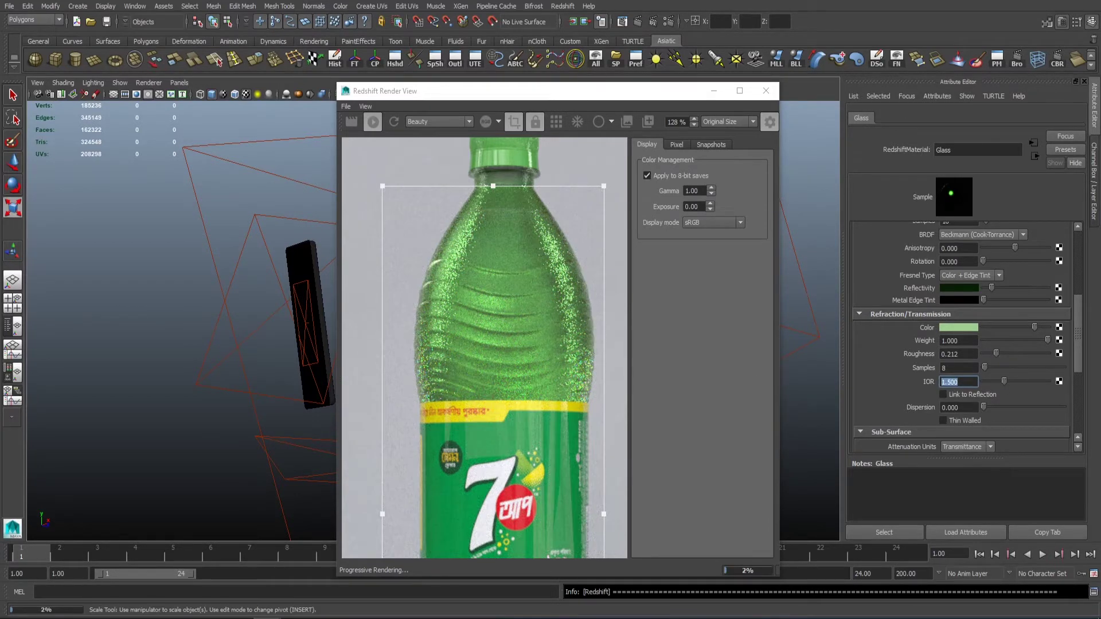
- Give the BG backdrop material a green diffuse colour
{"action": "left_click", "coordinate": [367, 286]}
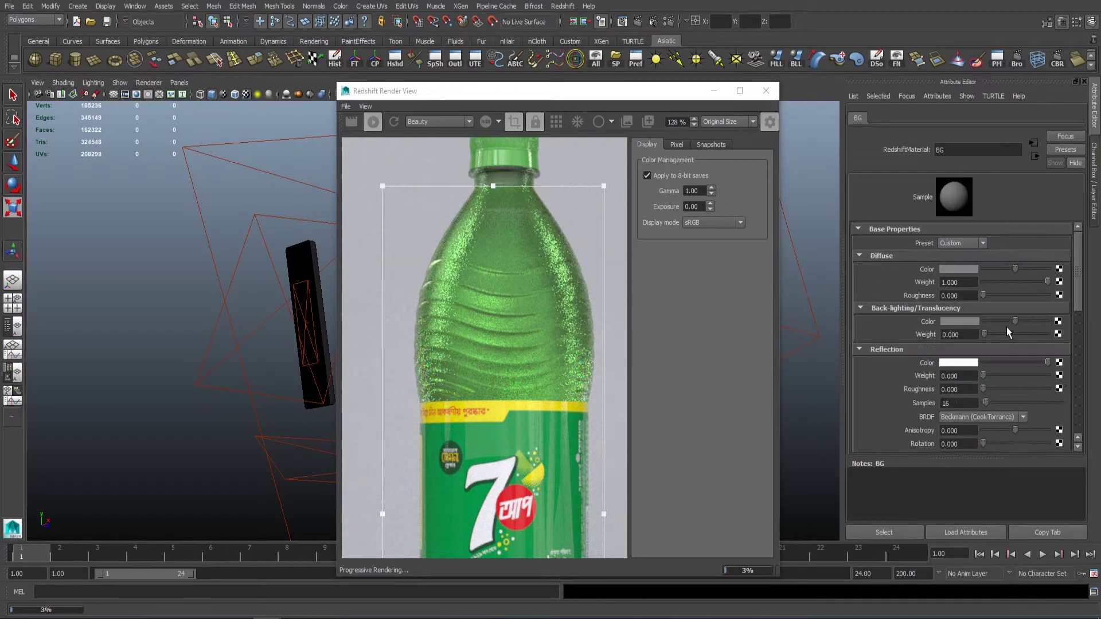
{"action": "left_click", "coordinate": [966, 274]}
{"action": "left_click", "coordinate": [901, 265]}
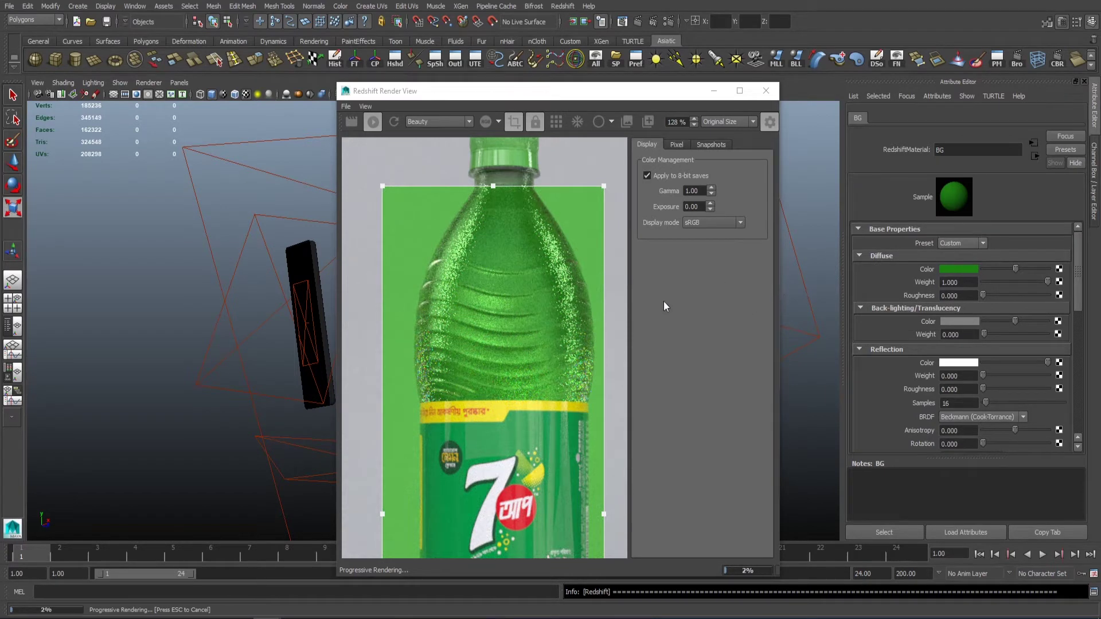
- Restrict the Redshift render region to the bottom of the bottle
{"action": "scroll", "coordinate": [606, 309], "scroll_direction": "down", "scroll_amount": 2}
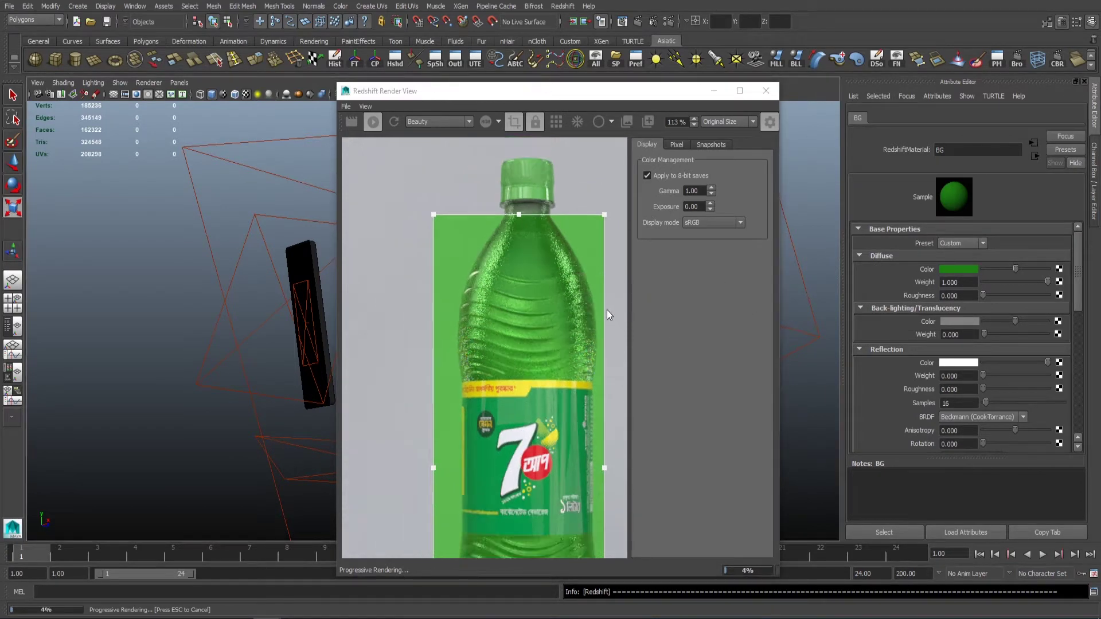
{"action": "scroll", "coordinate": [598, 336], "scroll_direction": "down", "scroll_amount": 1}
{"action": "middle_click_drag", "start_coordinate": [598, 335], "coordinate": [552, 228]}
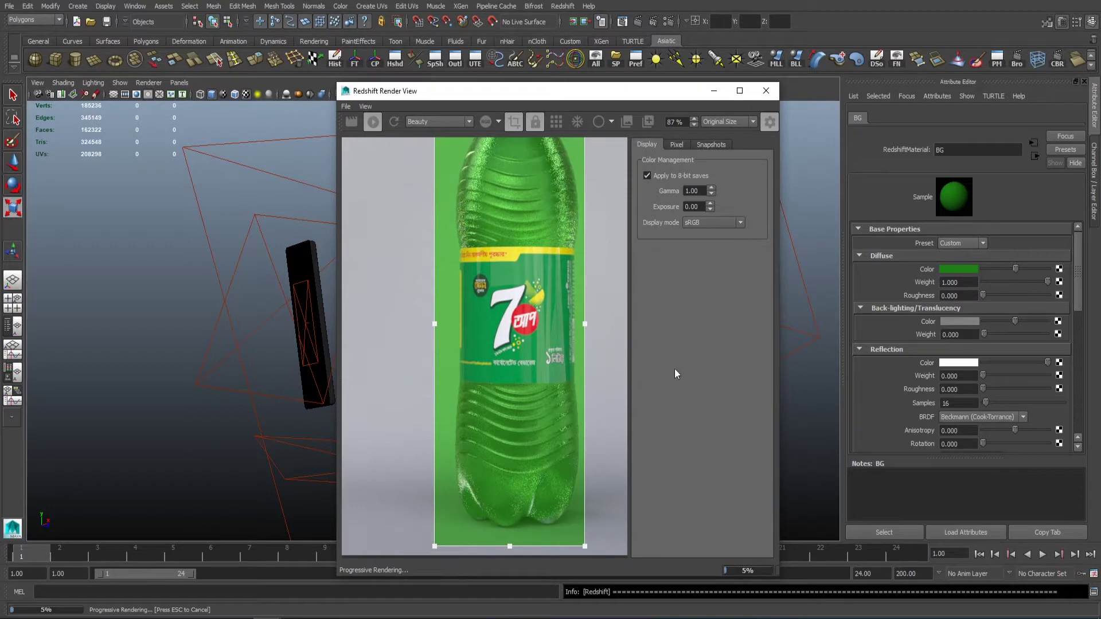
{"action": "scroll", "coordinate": [509, 488], "scroll_direction": "up", "scroll_amount": 2}
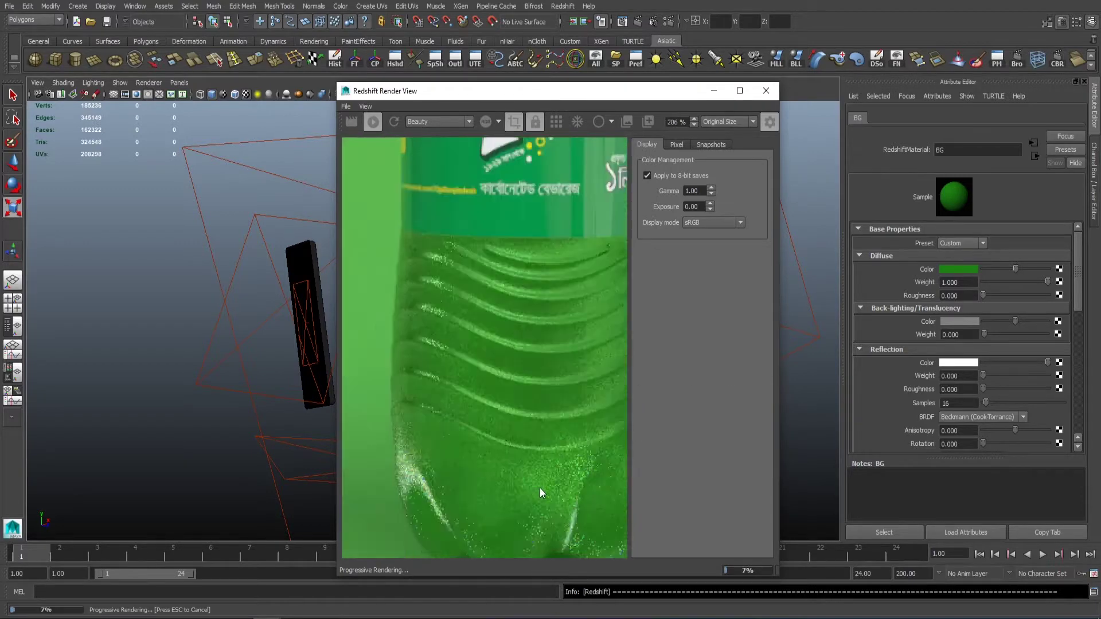
{"action": "scroll", "coordinate": [583, 326], "scroll_direction": "down", "scroll_amount": 3}
{"action": "left_click_drag", "start_coordinate": [532, 150], "coordinate": [531, 433]}
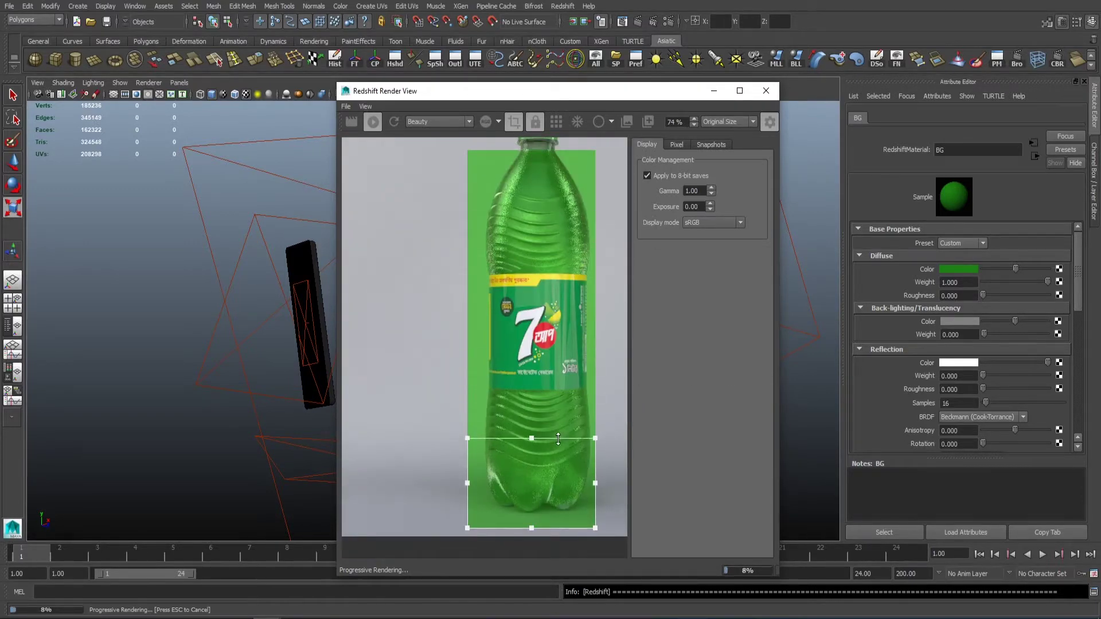
{"action": "scroll", "coordinate": [576, 445], "scroll_direction": "up", "scroll_amount": 3}
{"action": "scroll", "coordinate": [517, 453], "scroll_direction": "up", "scroll_amount": 2}
{"action": "middle_click_drag", "start_coordinate": [505, 421], "coordinate": [505, 256]}
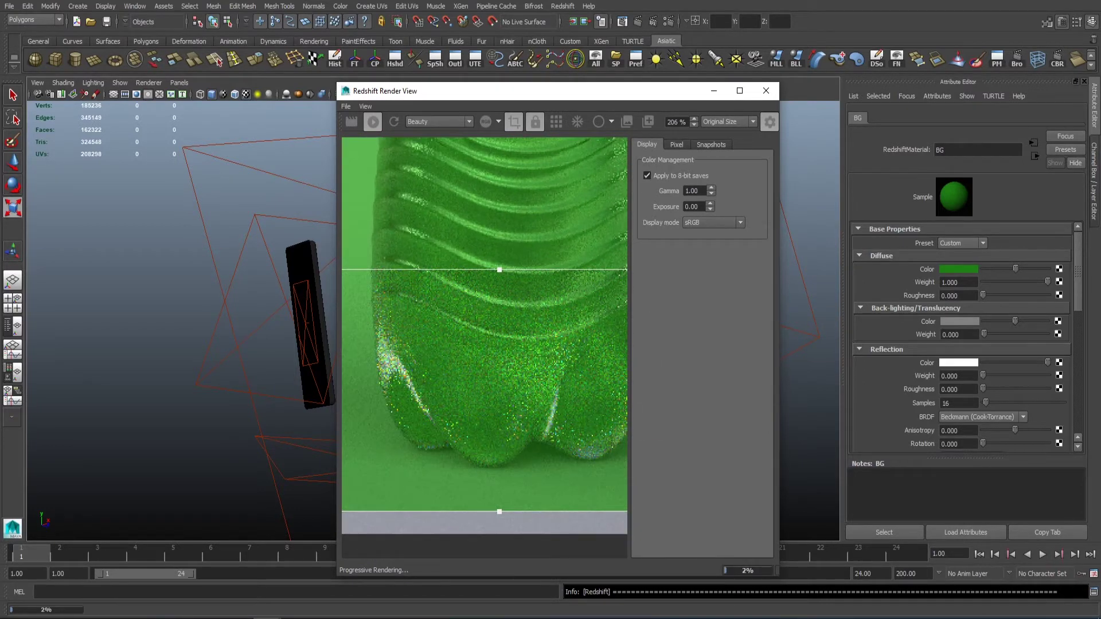
- Set the Liquid material's Fresnel type to Color + Edge Tint
{"action": "left_click", "coordinate": [965, 389]}
{"action": "scroll", "coordinate": [1003, 376], "scroll_direction": "down", "scroll_amount": 3}
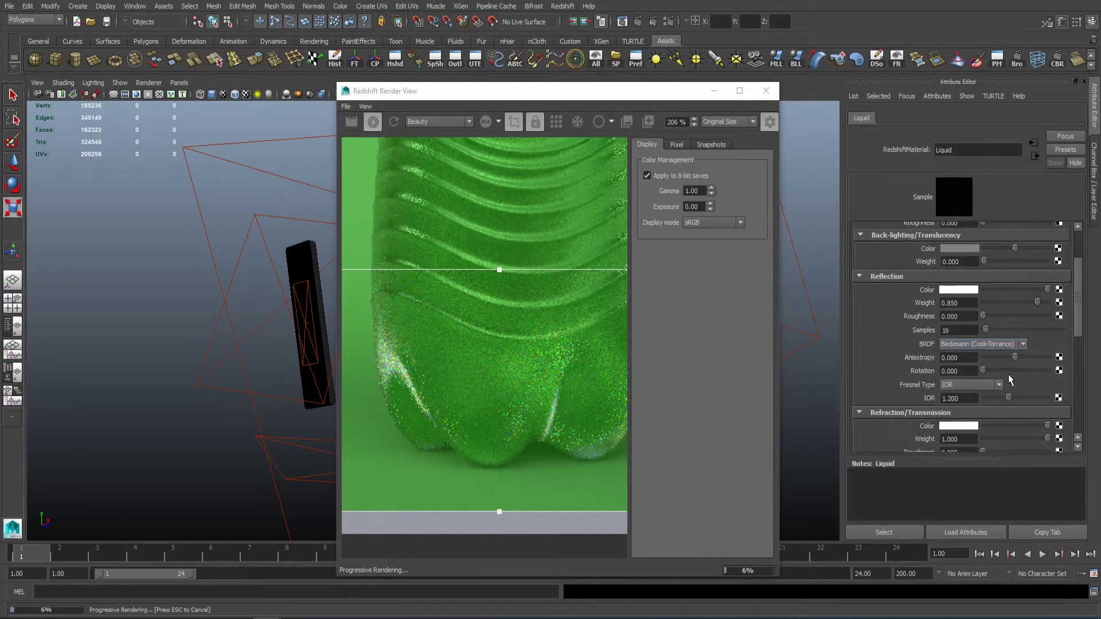
{"action": "left_click", "coordinate": [992, 387]}
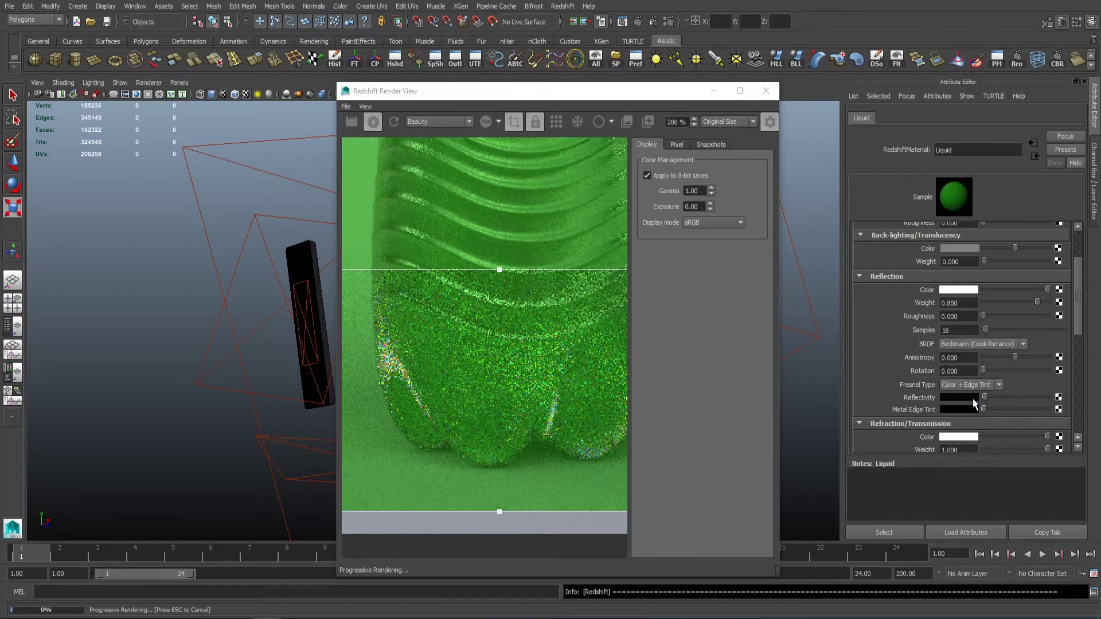
- Extend the render region upward over the bottle's ribbed lower half
{"action": "scroll", "coordinate": [495, 306], "scroll_direction": "down", "scroll_amount": 3}
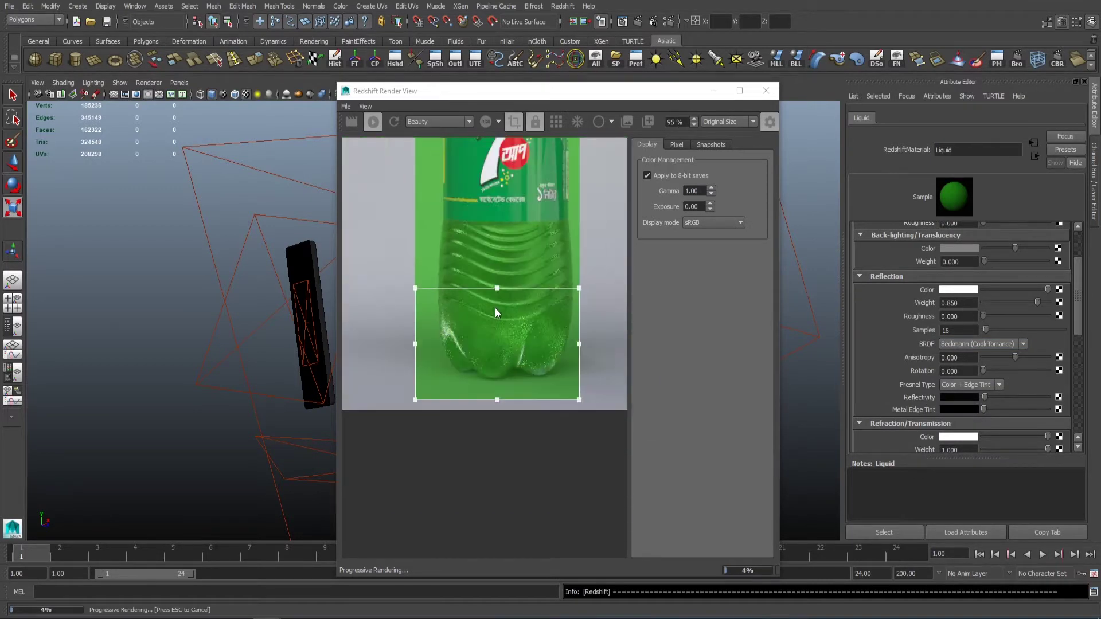
{"action": "scroll", "coordinate": [495, 308], "scroll_direction": "down", "scroll_amount": 2}
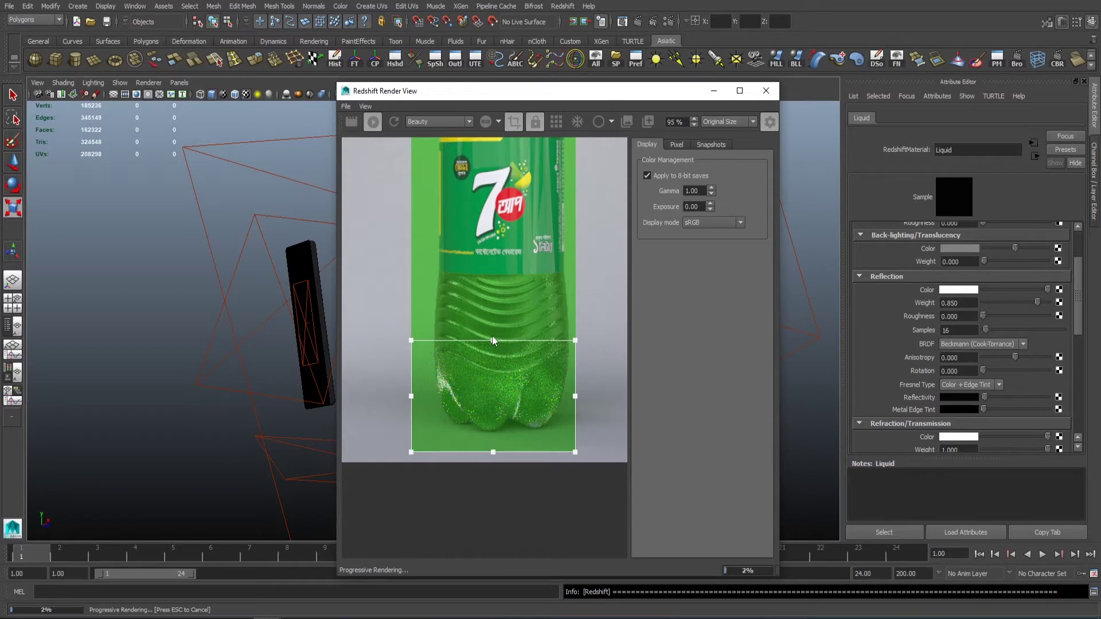
{"action": "left_click_drag", "start_coordinate": [492, 340], "coordinate": [492, 270]}
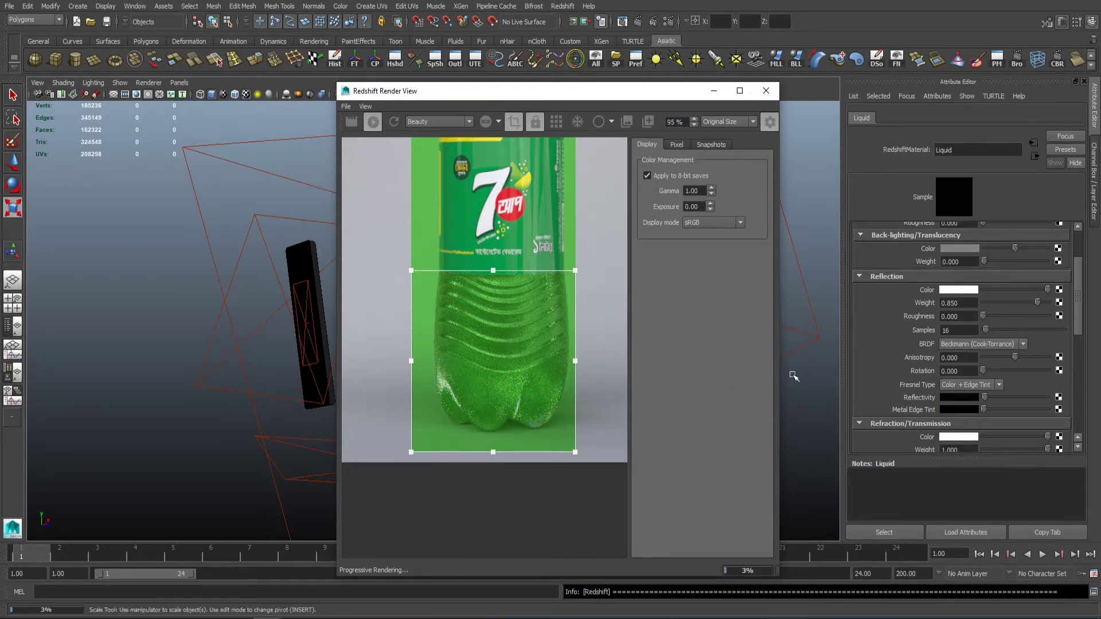
{"action": "scroll", "coordinate": [954, 359], "scroll_direction": "down", "scroll_amount": 4}
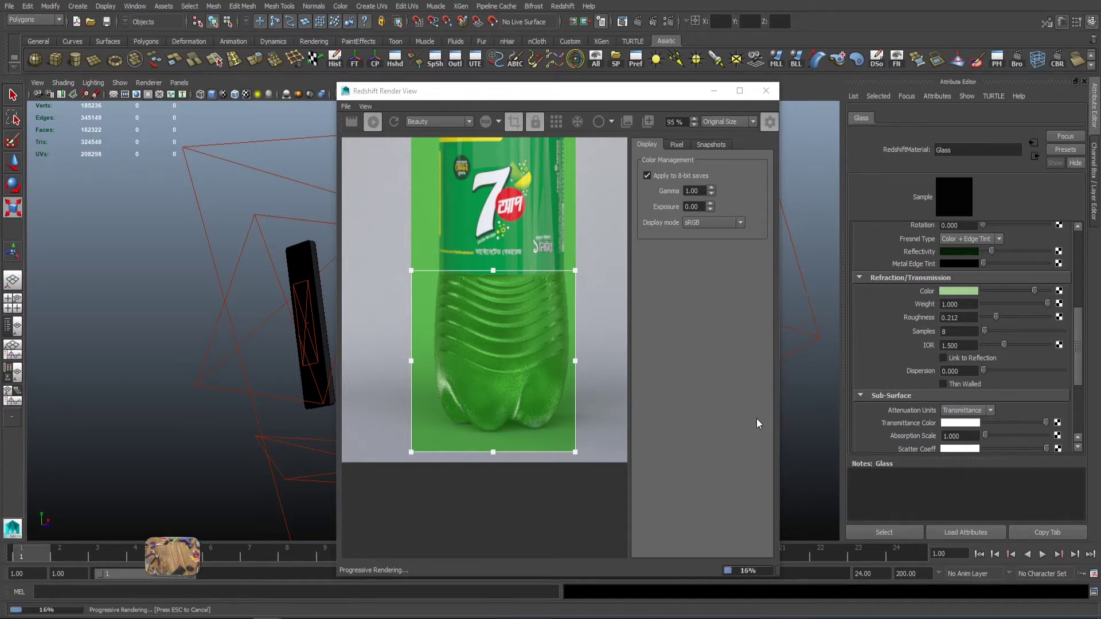
- Group the bottle and waterDrops together with Ctrl+G
{"action": "scroll", "coordinate": [247, 363], "scroll_direction": "up", "scroll_amount": 5}
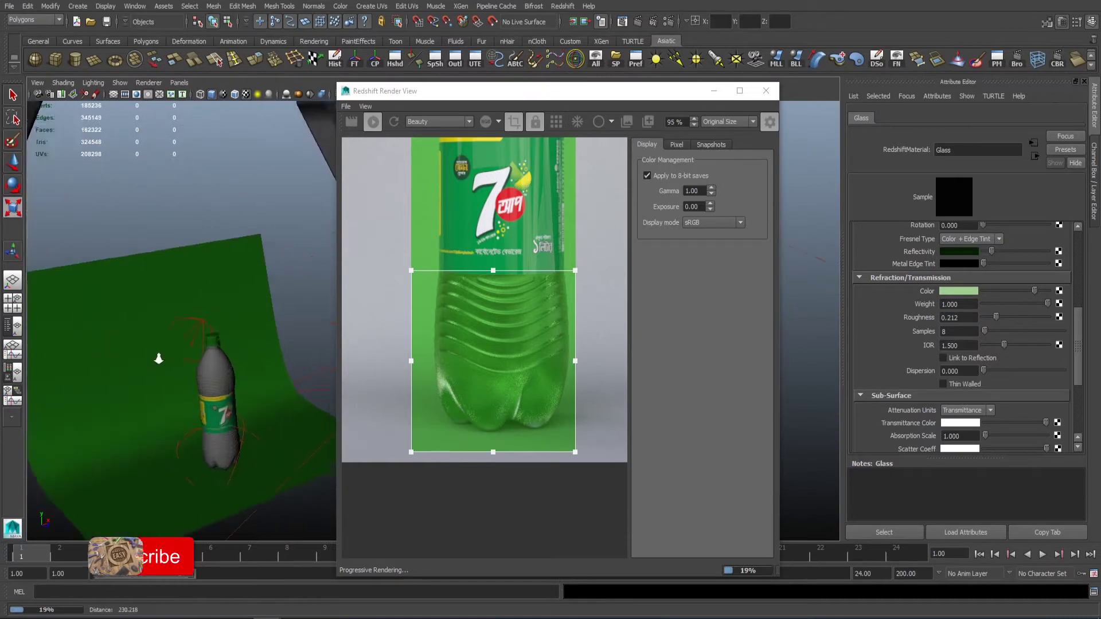
{"action": "scroll", "coordinate": [260, 373], "scroll_direction": "up", "scroll_amount": 5}
{"action": "middle_click_drag", "start_coordinate": [260, 373], "coordinate": [144, 367], "text": "alt"}
{"action": "left_click", "coordinate": [243, 330]}
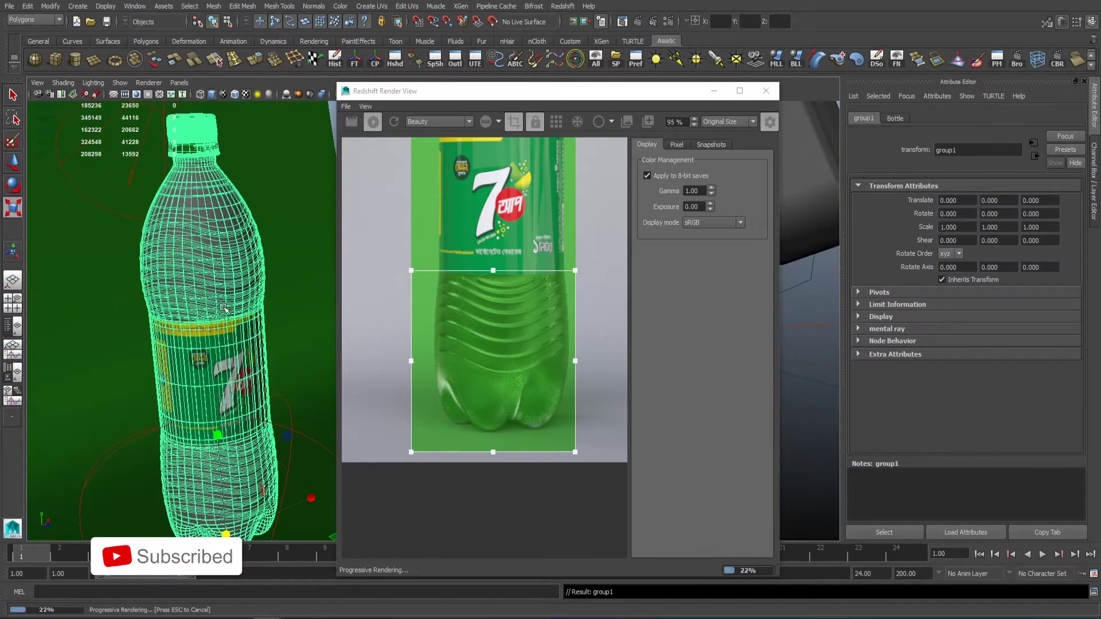
{"action": "key", "text": "e"}
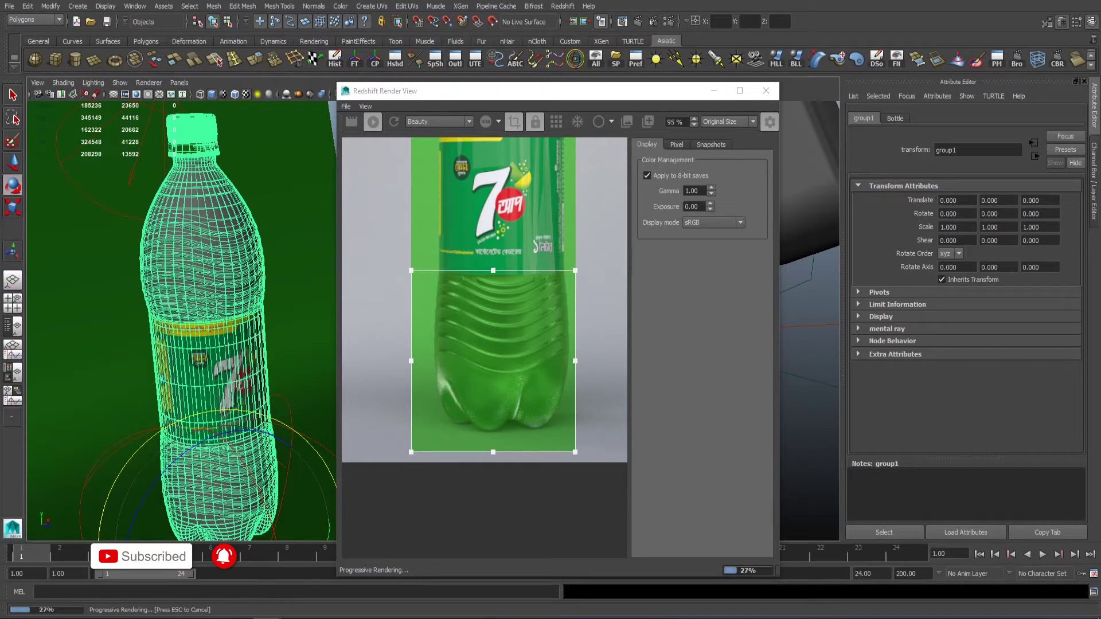
{"action": "left_click", "coordinate": [212, 258]}
{"action": "left_click_drag", "start_coordinate": [217, 287], "coordinate": [246, 455], "text": "alt"}
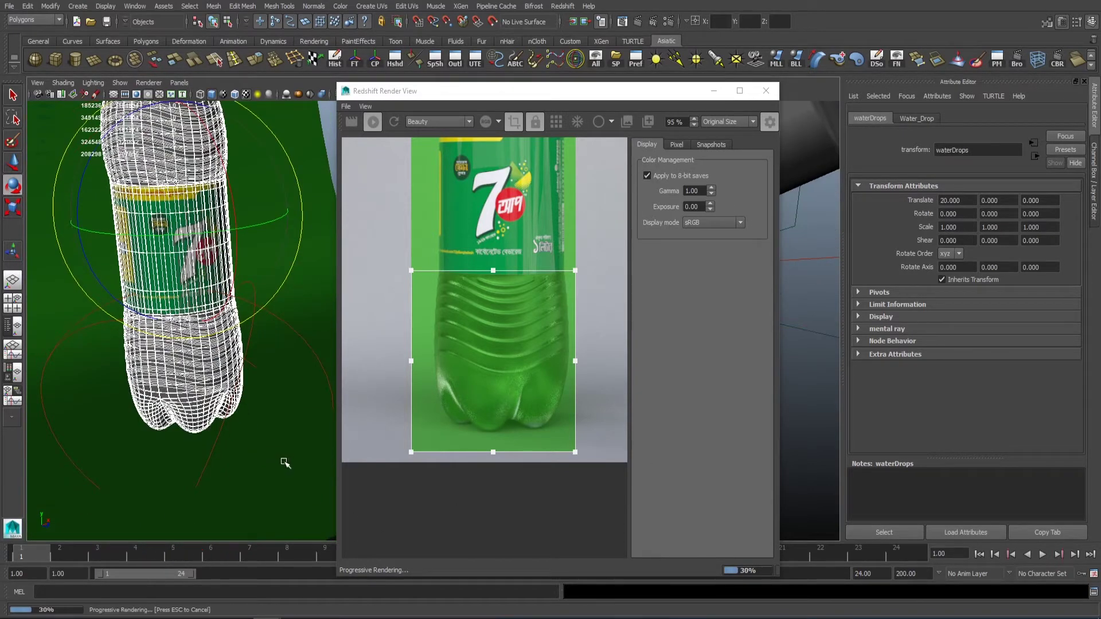
{"action": "key", "text": "ctrl+g"}
{"action": "left_click_drag", "start_coordinate": [143, 424], "coordinate": [275, 435], "text": "alt"}
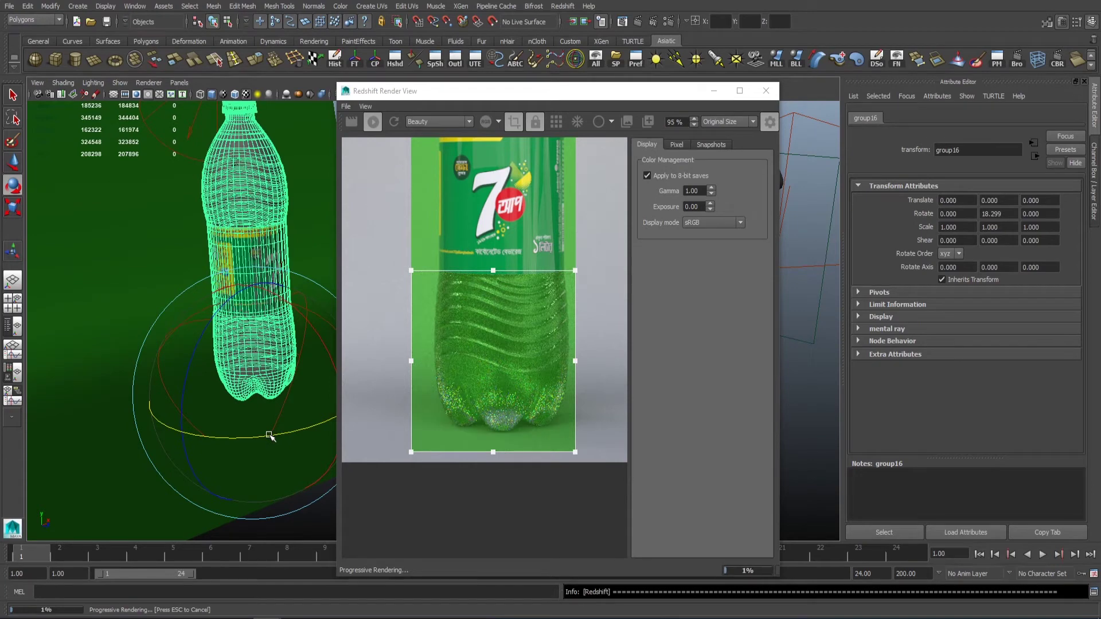
- Rotate the bottle group to about 22° around Y, then select the backdrop plane
{"action": "mouse_move", "coordinate": [277, 436]}
{"action": "left_mouse_down"}
{"action": "mouse_move", "coordinate": [293, 433]}
{"action": "mouse_move", "coordinate": [246, 442]}
{"action": "left_mouse_up"}
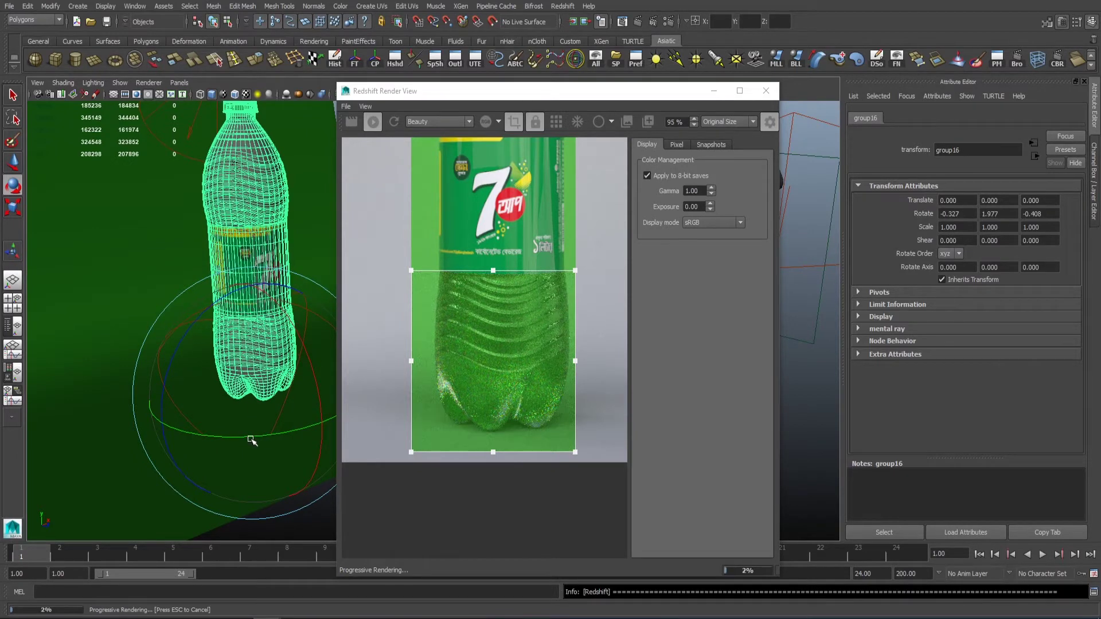
{"action": "left_click_drag", "start_coordinate": [257, 438], "coordinate": [294, 432]}
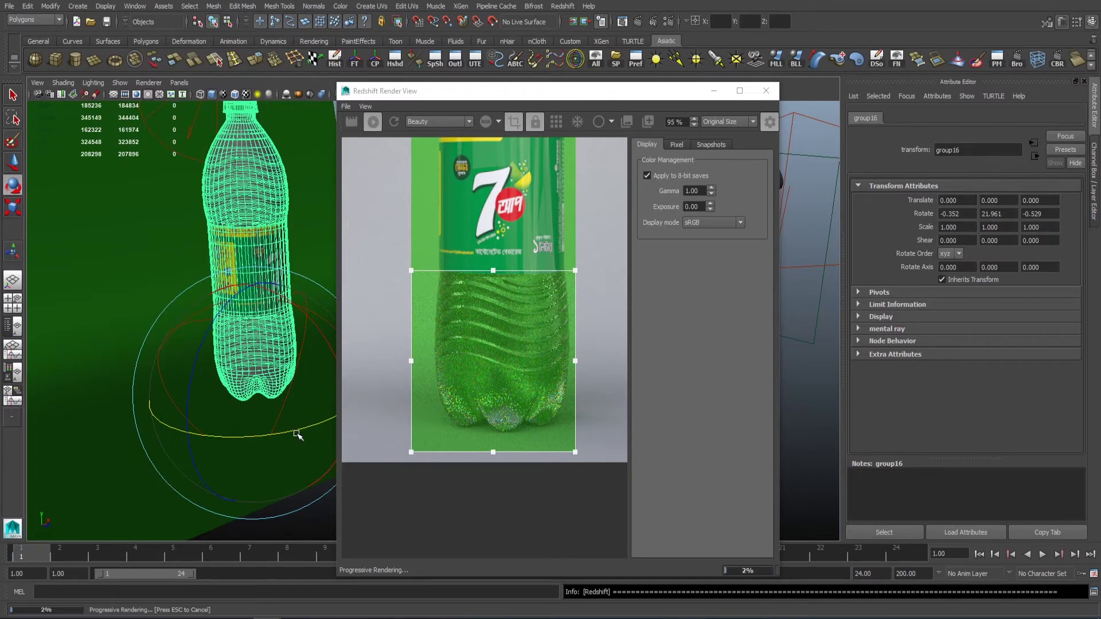
{"action": "key", "text": "w"}
{"action": "mouse_move", "coordinate": [172, 333]}
{"action": "left_mouse_down", "text": "alt"}
{"action": "mouse_move", "coordinate": [197, 361]}
{"action": "mouse_move", "coordinate": [200, 388]}
{"action": "left_mouse_up", "text": "alt"}
{"action": "left_click", "coordinate": [201, 388]}
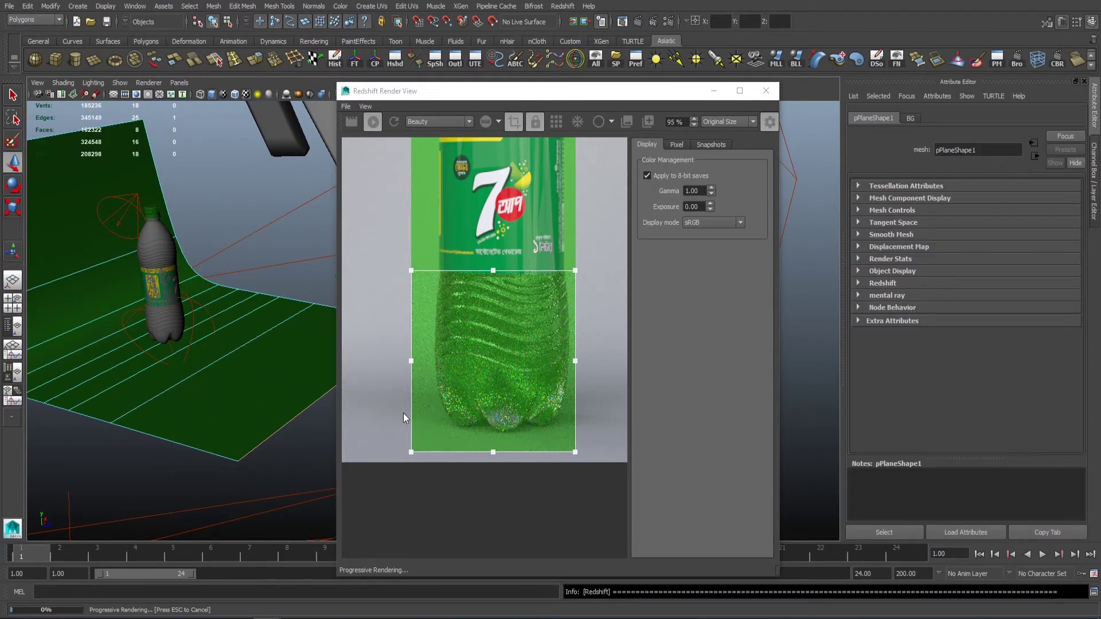
- Deselect the backdrop and zoom the Redshift preview out to frame the bottle cap to base
{"action": "left_click_drag", "start_coordinate": [329, 413], "coordinate": [317, 411], "text": "alt"}
{"action": "left_click_drag", "start_coordinate": [233, 368], "coordinate": [224, 369]}
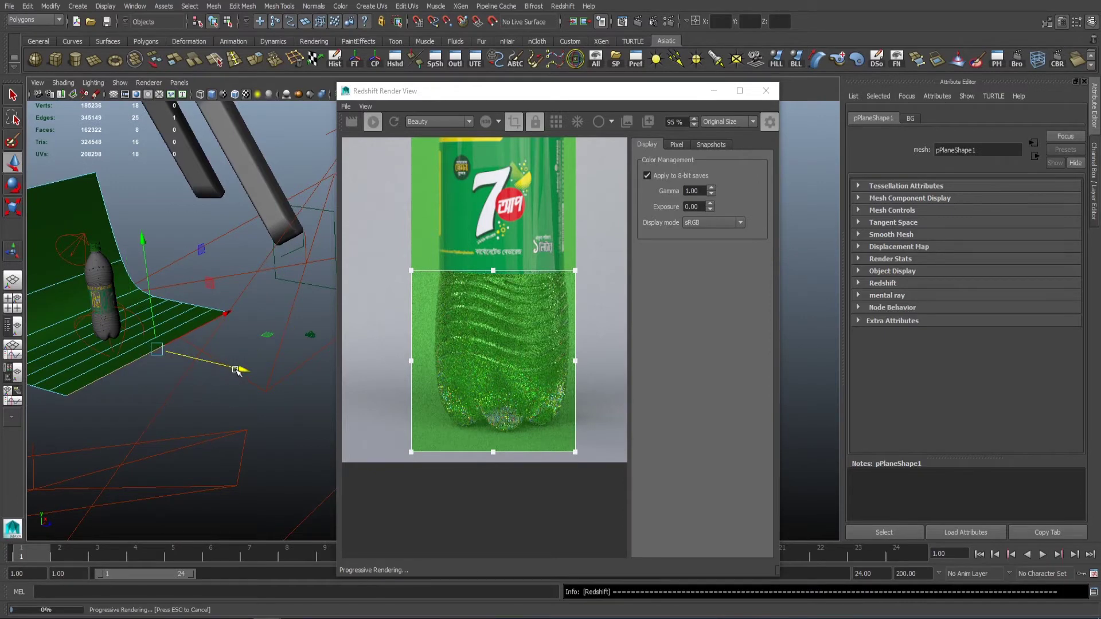
{"action": "left_click", "coordinate": [217, 313]}
{"action": "mouse_move", "coordinate": [217, 313]}
{"action": "left_mouse_down", "text": "alt"}
{"action": "mouse_move", "coordinate": [184, 381]}
{"action": "mouse_move", "coordinate": [288, 434]}
{"action": "left_mouse_up", "text": "alt"}
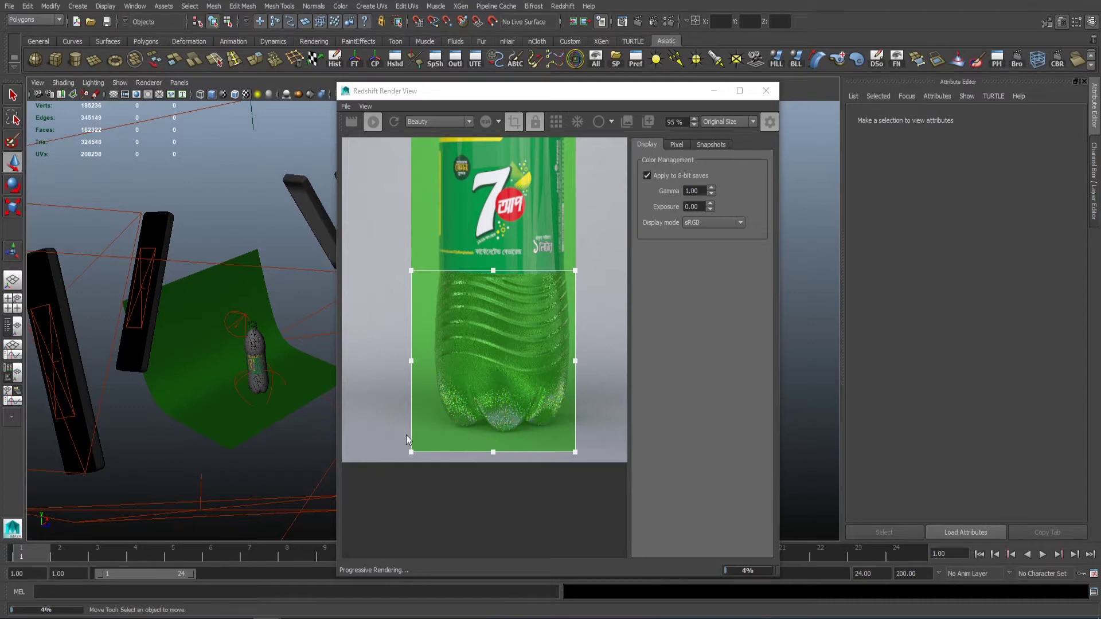
{"action": "middle_click_drag", "start_coordinate": [406, 435], "coordinate": [469, 507]}
{"action": "scroll", "coordinate": [469, 507], "scroll_direction": "down", "scroll_amount": 1}
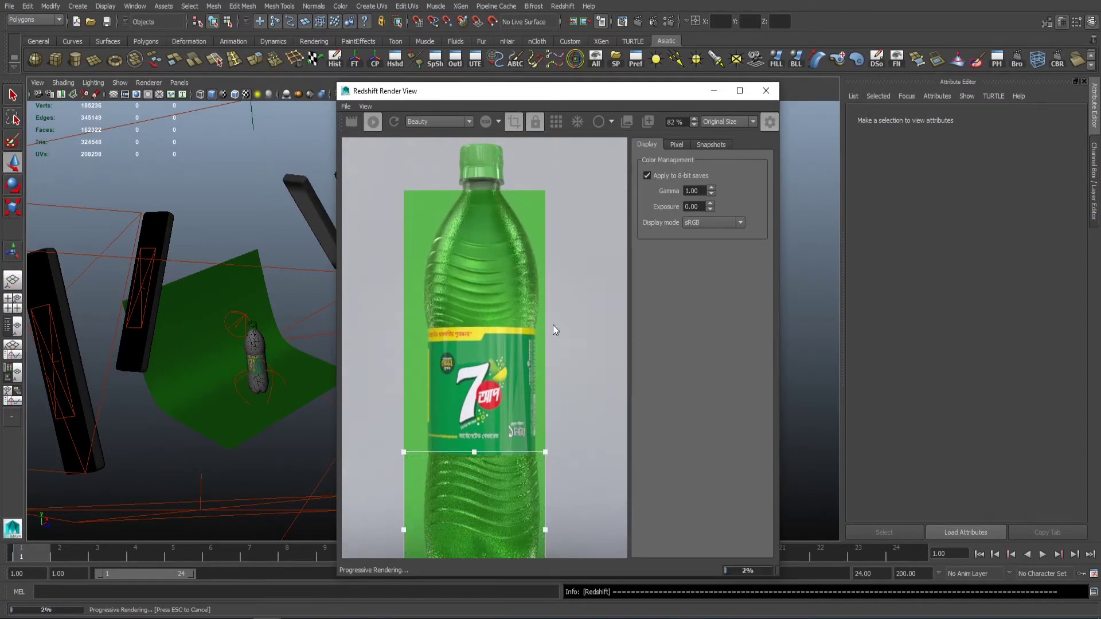
{"action": "scroll", "coordinate": [553, 325], "scroll_direction": "down", "scroll_amount": 2}
{"action": "left_click", "coordinate": [17, 325]}
{"action": "mouse_move", "coordinate": [69, 350]}
{"action": "left_mouse_down", "text": "alt"}
{"action": "mouse_move", "coordinate": [122, 374]}
{"action": "mouse_move", "coordinate": [123, 361]}
{"action": "mouse_move", "coordinate": [204, 356]}
{"action": "mouse_move", "coordinate": [325, 364]}
{"action": "mouse_move", "coordinate": [186, 388]}
{"action": "left_mouse_up", "text": "alt"}
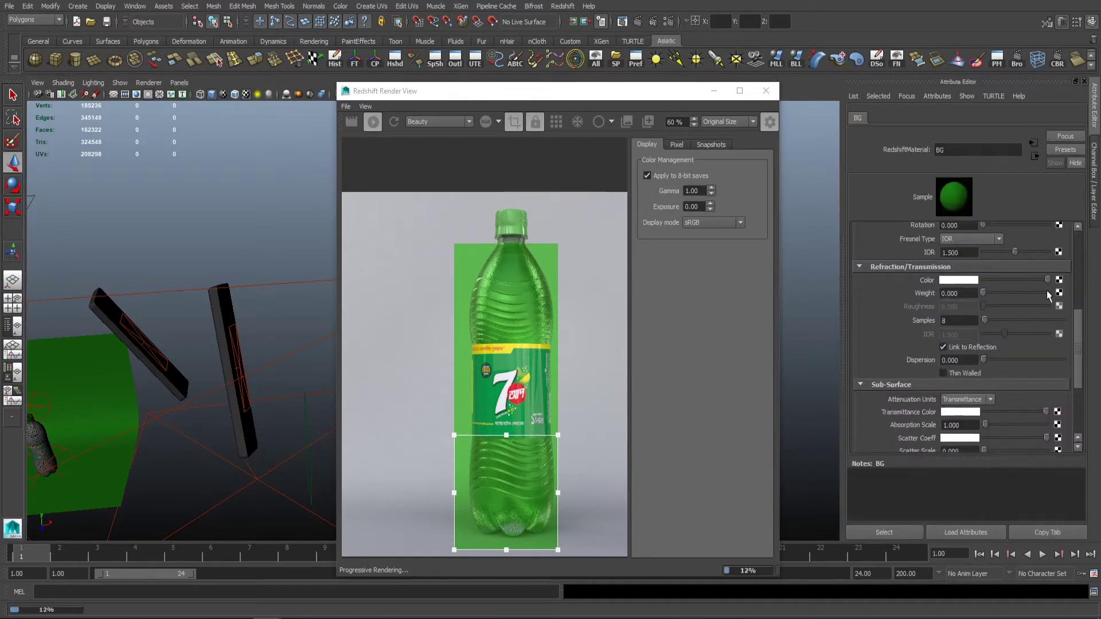
- Darken the BG backdrop green with diffuse weight 0.690 and widen the render region over the bottle
{"action": "scroll", "coordinate": [1012, 345], "scroll_direction": "up", "scroll_amount": 5}
{"action": "mouse_move", "coordinate": [1013, 268]}
{"action": "left_mouse_down"}
{"action": "mouse_move", "coordinate": [1028, 282]}
{"action": "mouse_move", "coordinate": [1016, 268]}
{"action": "left_mouse_up"}
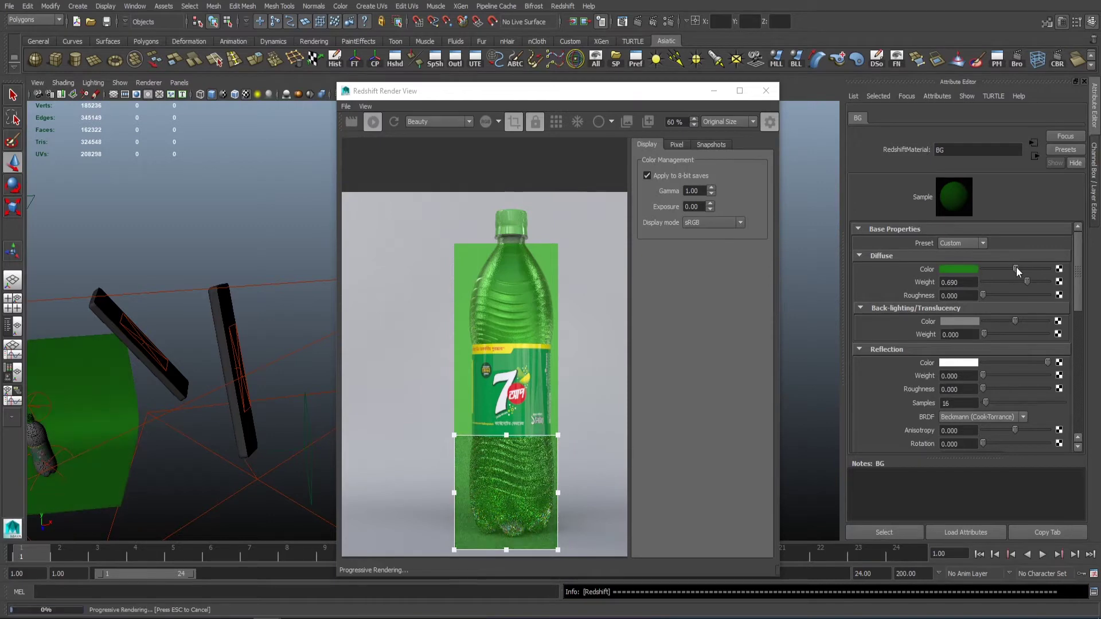
{"action": "left_click", "coordinate": [445, 266]}
{"action": "left_click_drag", "start_coordinate": [507, 435], "coordinate": [506, 198]}
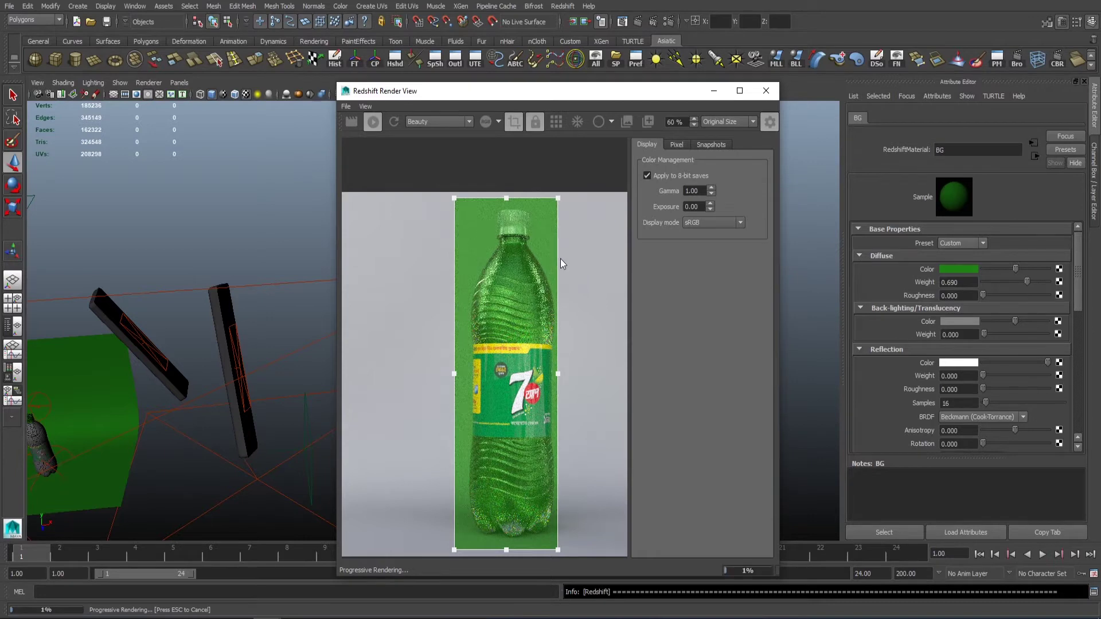
{"action": "scroll", "coordinate": [559, 284], "scroll_direction": "up", "scroll_amount": 1}
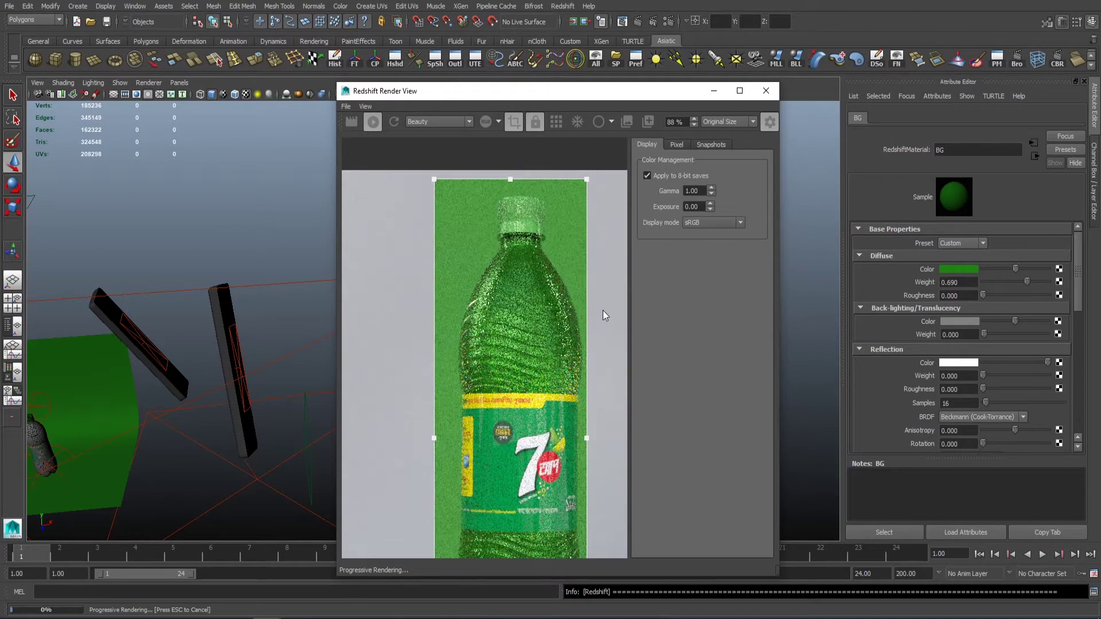
{"action": "scroll", "coordinate": [596, 318], "scroll_direction": "down", "scroll_amount": 1}
{"action": "middle_click_drag", "start_coordinate": [590, 326], "coordinate": [574, 189]}
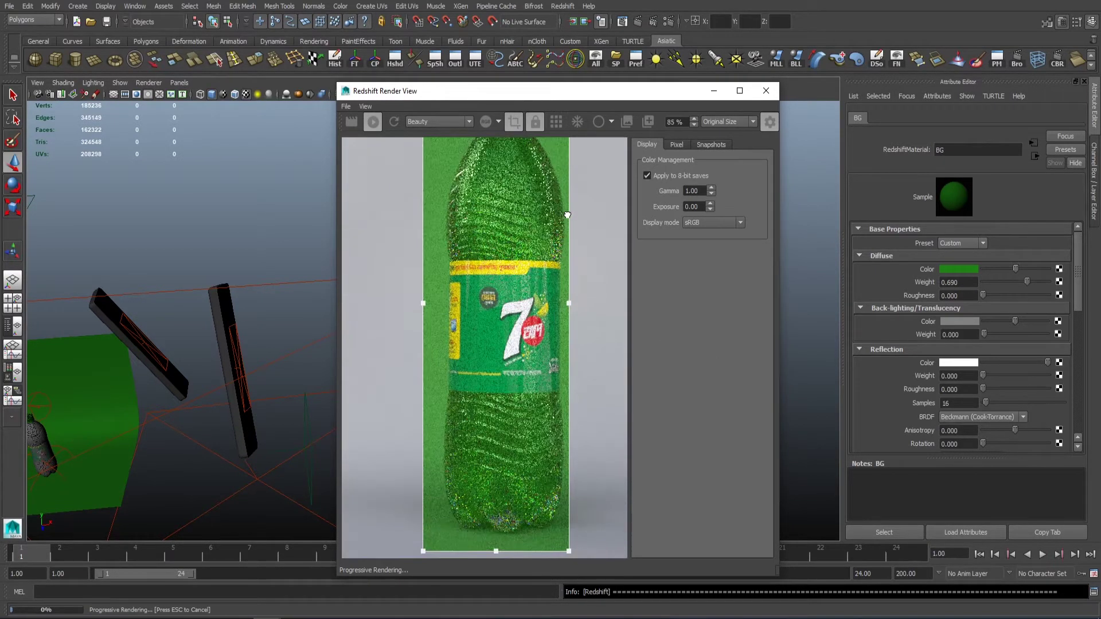
{"action": "scroll", "coordinate": [512, 280], "scroll_direction": "up", "scroll_amount": 2}
{"action": "left_click", "coordinate": [177, 356]}
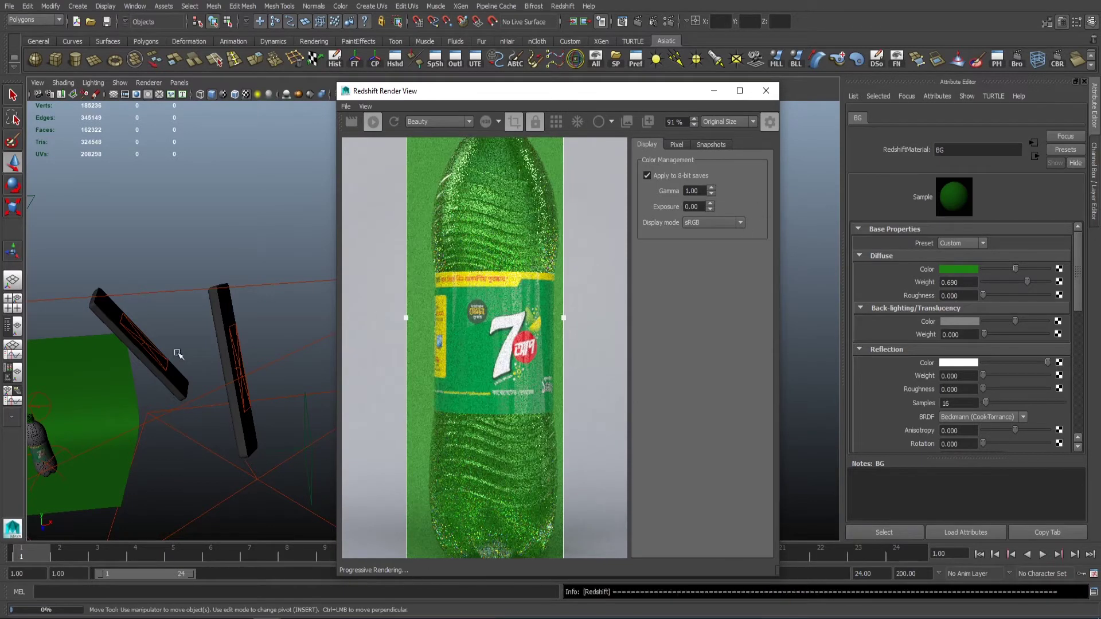
{"action": "mouse_move", "coordinate": [177, 356]}
{"action": "left_mouse_down", "text": "alt"}
{"action": "mouse_move", "coordinate": [212, 312]}
{"action": "mouse_move", "coordinate": [246, 315]}
{"action": "mouse_move", "coordinate": [117, 340]}
{"action": "left_mouse_up", "text": "alt"}
{"action": "mouse_move", "coordinate": [117, 341]}
{"action": "right_mouse_down", "text": "alt"}
{"action": "mouse_move", "coordinate": [238, 299]}
{"action": "mouse_move", "coordinate": [250, 319]}
{"action": "right_mouse_up", "text": "alt"}
- Select the area light rsPhysicalLight8 and scale it up
{"action": "mouse_move", "coordinate": [250, 320]}
{"action": "left_mouse_down", "text": "alt"}
{"action": "mouse_move", "coordinate": [189, 298]}
{"action": "mouse_move", "coordinate": [212, 273]}
{"action": "mouse_move", "coordinate": [147, 273]}
{"action": "mouse_move", "coordinate": [126, 299]}
{"action": "mouse_move", "coordinate": [339, 324]}
{"action": "left_mouse_up", "text": "alt"}
{"action": "left_click", "coordinate": [126, 300]}
{"action": "key", "text": "w"}
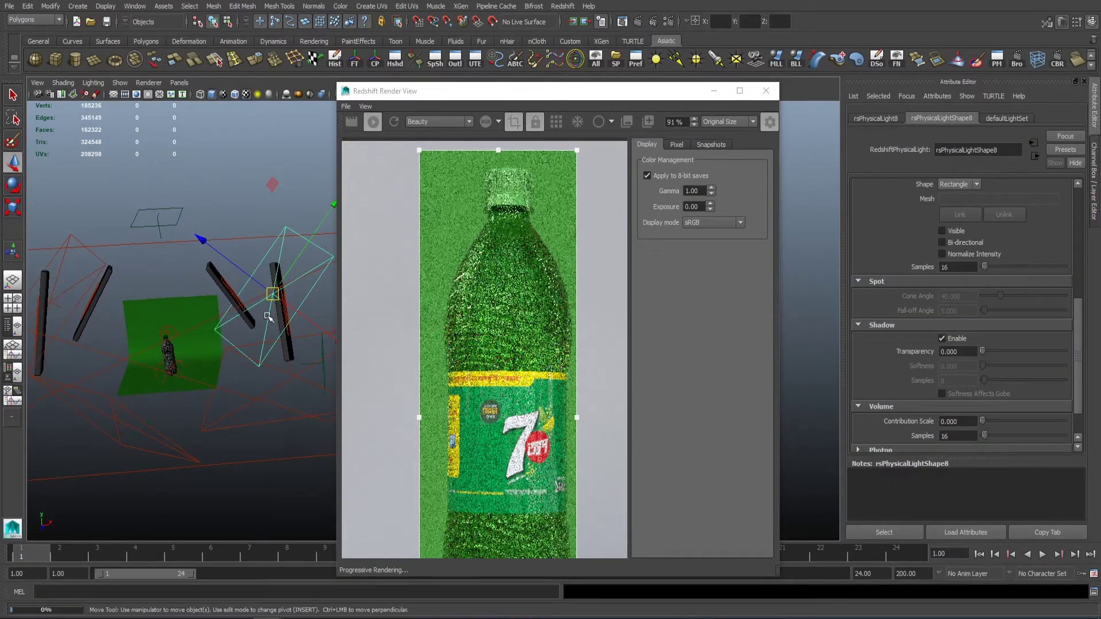
{"action": "key", "text": "e"}
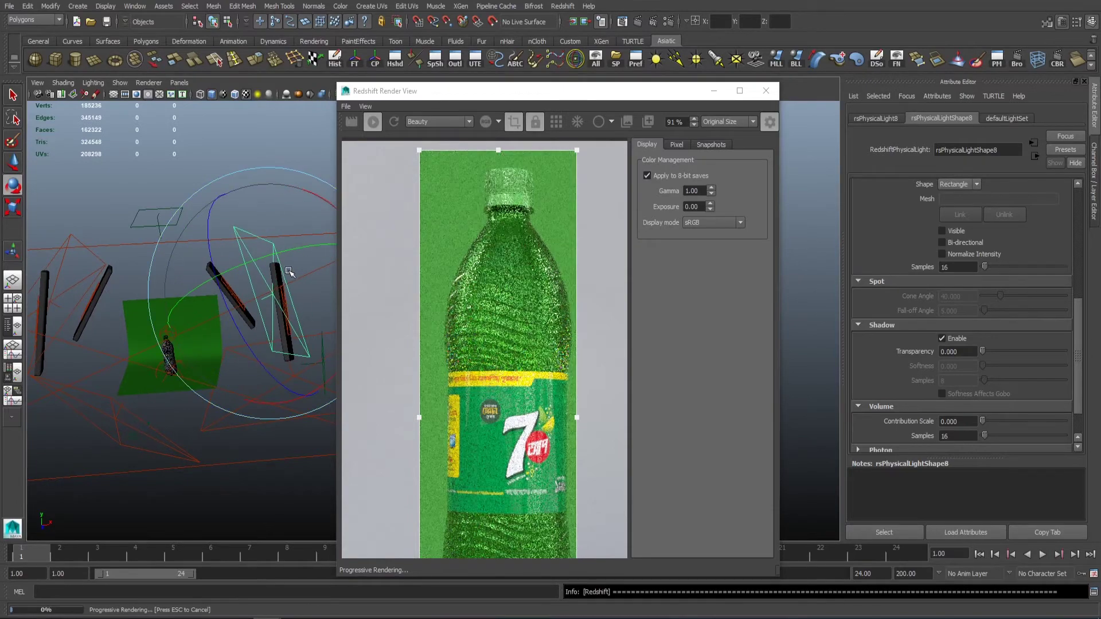
{"action": "key", "text": "r"}
{"action": "left_click_drag", "start_coordinate": [272, 293], "coordinate": [355, 391]}
{"action": "key", "text": "w"}
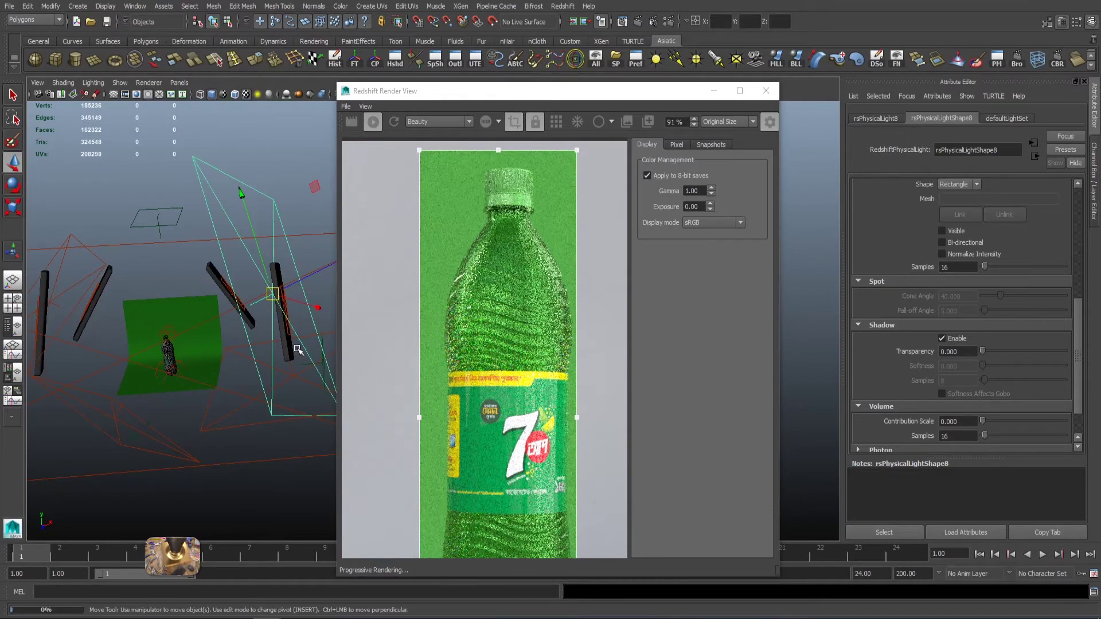
{"action": "mouse_move", "coordinate": [298, 367]}
{"action": "left_mouse_down", "text": "alt"}
{"action": "mouse_move", "coordinate": [228, 360]}
{"action": "mouse_move", "coordinate": [294, 319]}
{"action": "mouse_move", "coordinate": [257, 273]}
{"action": "mouse_move", "coordinate": [247, 329]}
{"action": "left_mouse_up", "text": "alt"}
{"action": "key", "text": "r"}
{"action": "key", "text": "e"}
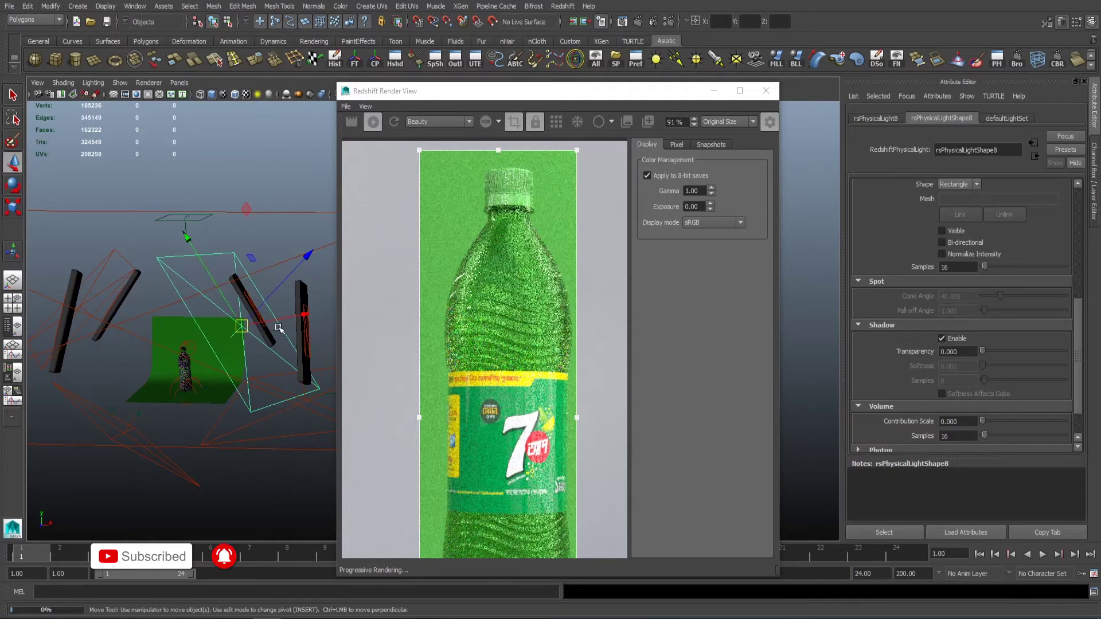
{"action": "key", "text": "r"}
{"action": "key", "text": "w"}
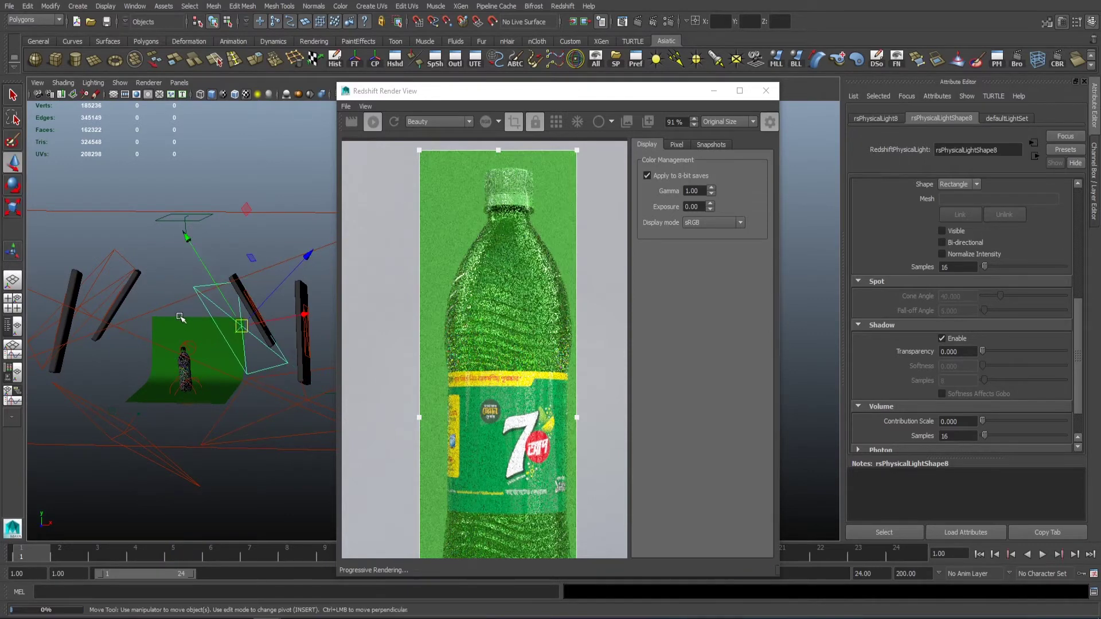
{"action": "mouse_move", "coordinate": [259, 315]}
{"action": "left_mouse_down", "text": "alt"}
{"action": "mouse_move", "coordinate": [292, 314]}
{"action": "mouse_move", "coordinate": [214, 315]}
{"action": "left_mouse_up", "text": "alt"}
- Tilt rsPhysicalLight8 toward the bottle
{"action": "key", "text": "e"}
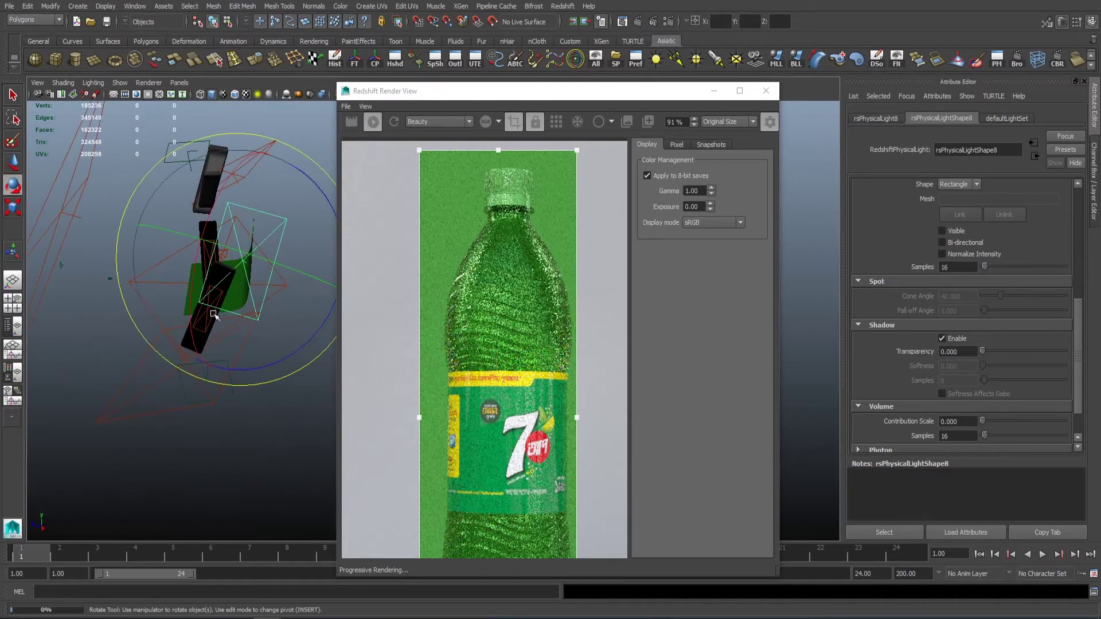
{"action": "left_click_drag", "start_coordinate": [309, 299], "coordinate": [262, 309]}
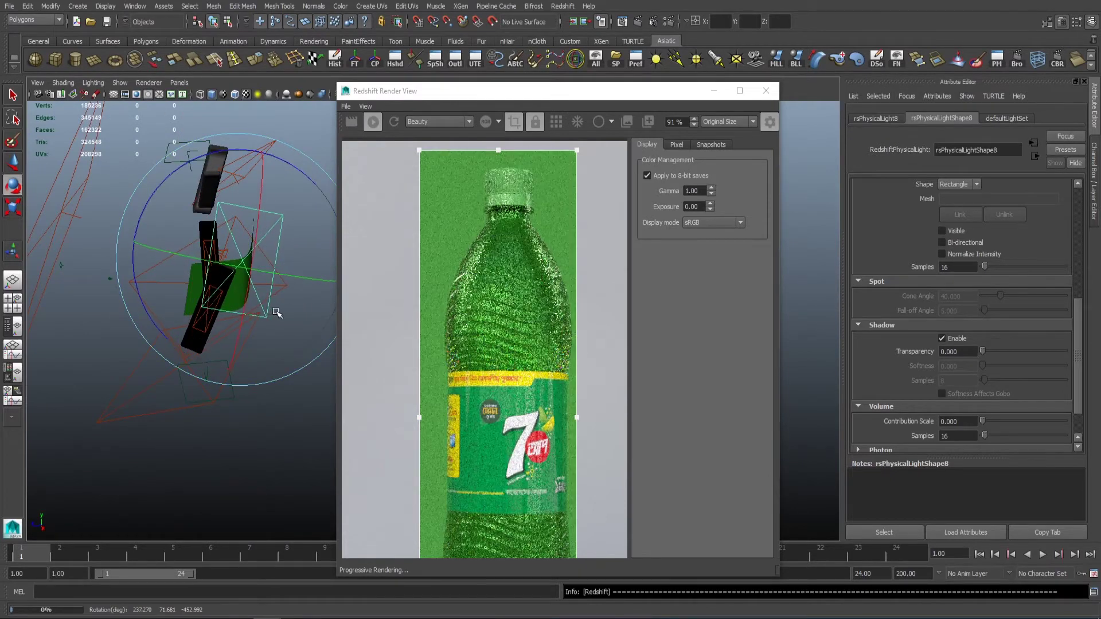
{"action": "key", "text": "w"}
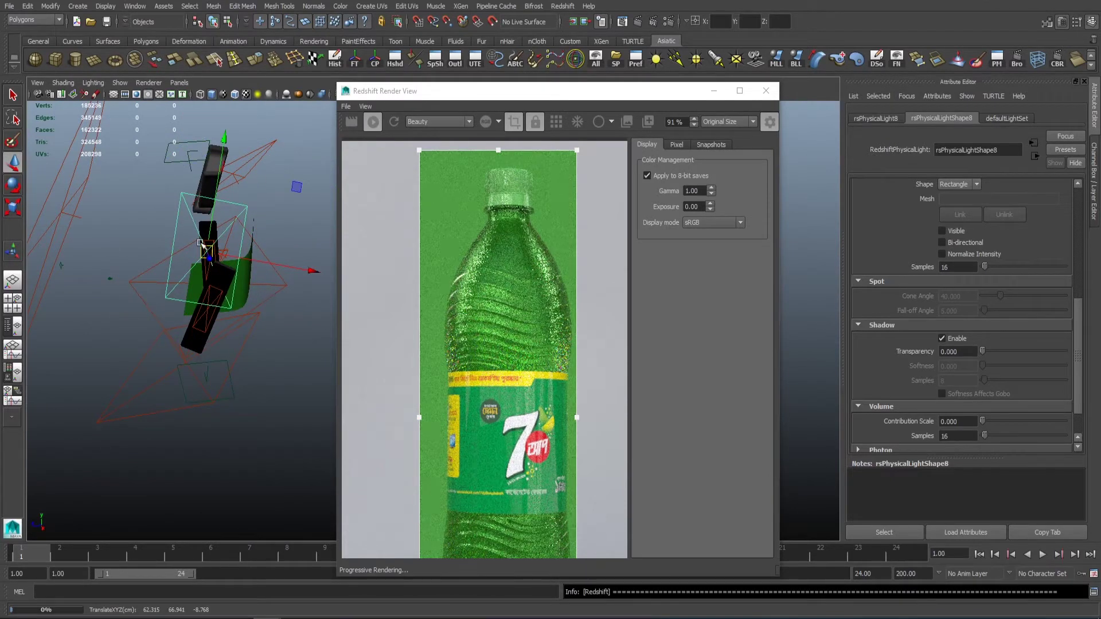
{"action": "mouse_move", "coordinate": [202, 244]}
{"action": "left_mouse_down", "text": "alt"}
{"action": "mouse_move", "coordinate": [307, 244]}
{"action": "mouse_move", "coordinate": [210, 271]}
{"action": "left_mouse_up", "text": "alt"}
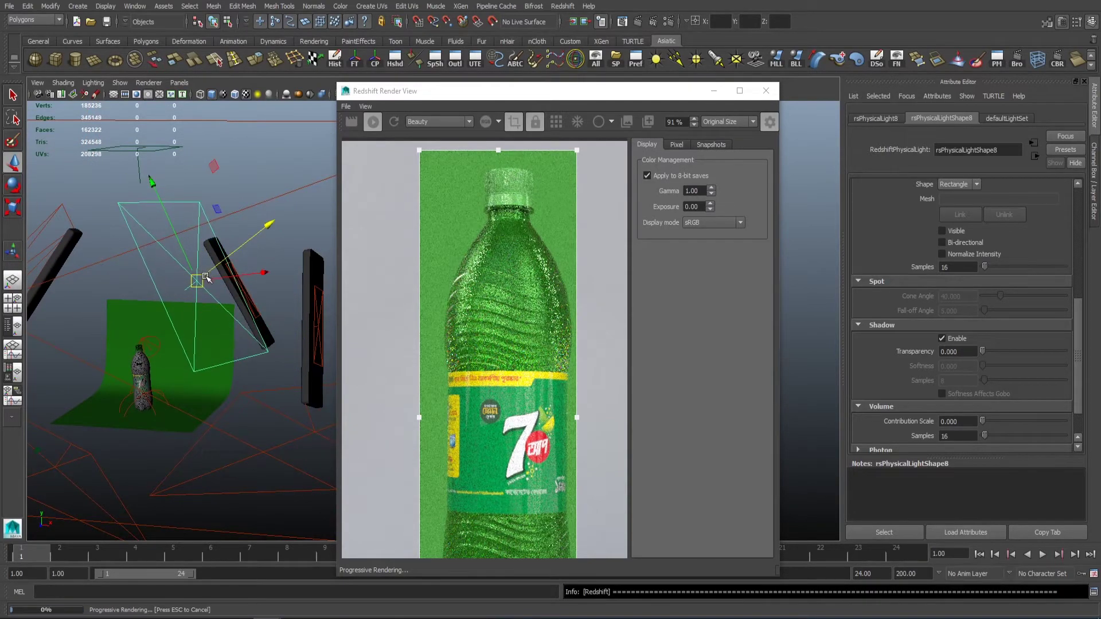
{"action": "left_click_drag", "start_coordinate": [206, 277], "coordinate": [124, 291], "text": "alt"}
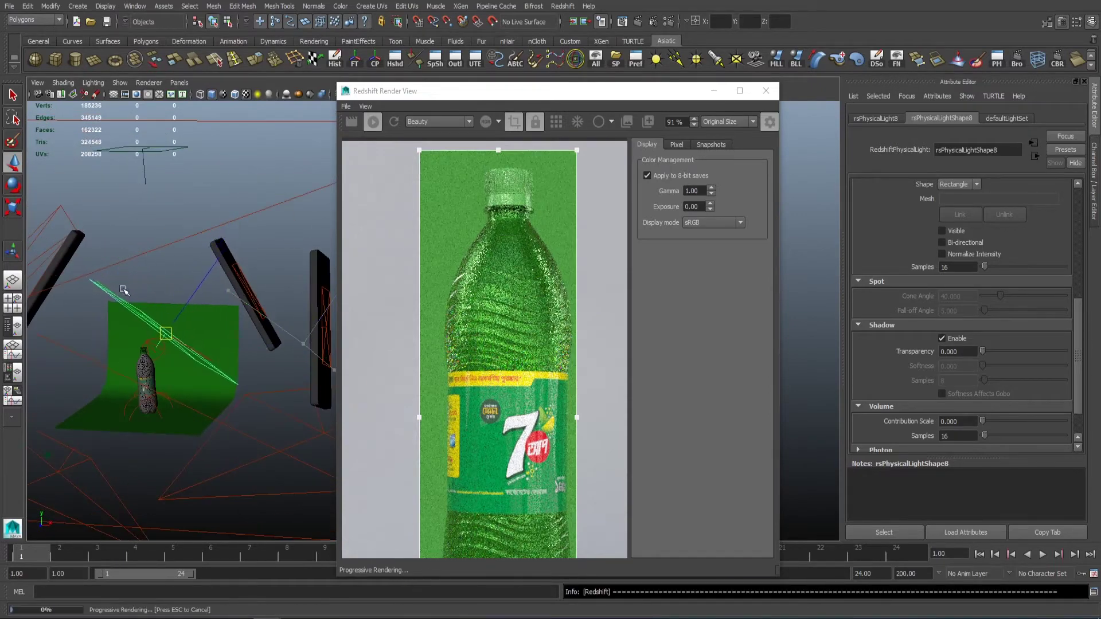
{"action": "mouse_move", "coordinate": [123, 291]}
{"action": "left_mouse_down", "text": "alt"}
{"action": "mouse_move", "coordinate": [242, 269]}
{"action": "mouse_move", "coordinate": [188, 311]}
{"action": "mouse_move", "coordinate": [237, 299]}
{"action": "mouse_move", "coordinate": [157, 291]}
{"action": "mouse_move", "coordinate": [181, 295]}
{"action": "left_mouse_up", "text": "alt"}
- Rotate rsPhysicalLight8 to a new orientation and shift it to the right
{"action": "key", "text": "e"}
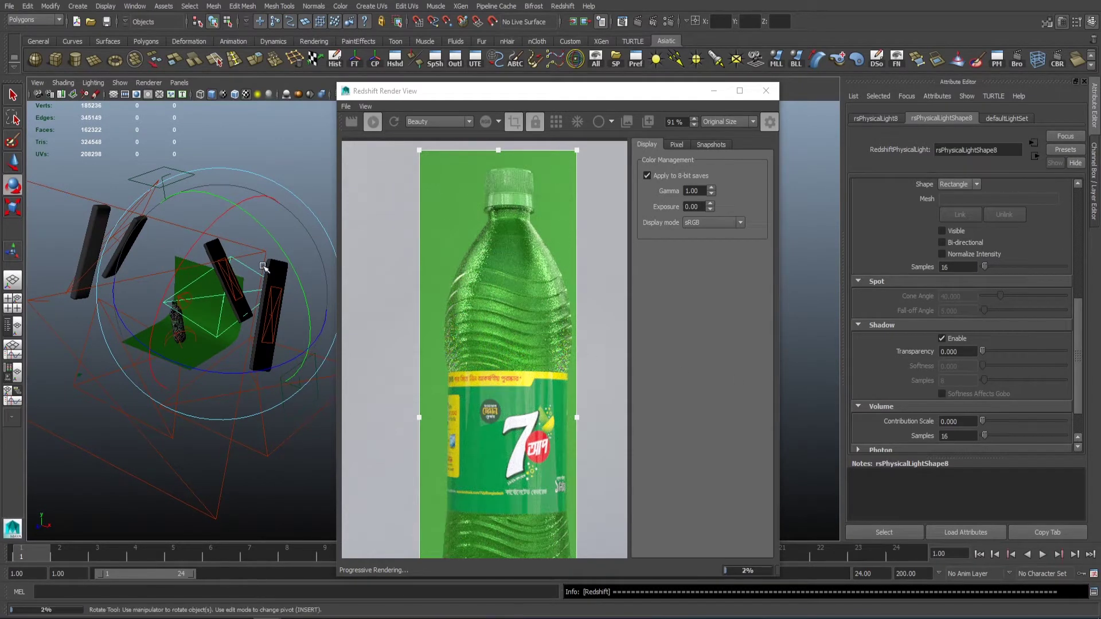
{"action": "left_click_drag", "start_coordinate": [264, 268], "coordinate": [251, 243]}
{"action": "mouse_move", "coordinate": [300, 283]}
{"action": "left_mouse_down"}
{"action": "mouse_move", "coordinate": [297, 327]}
{"action": "mouse_move", "coordinate": [312, 307]}
{"action": "left_mouse_up"}
{"action": "key", "text": "w"}
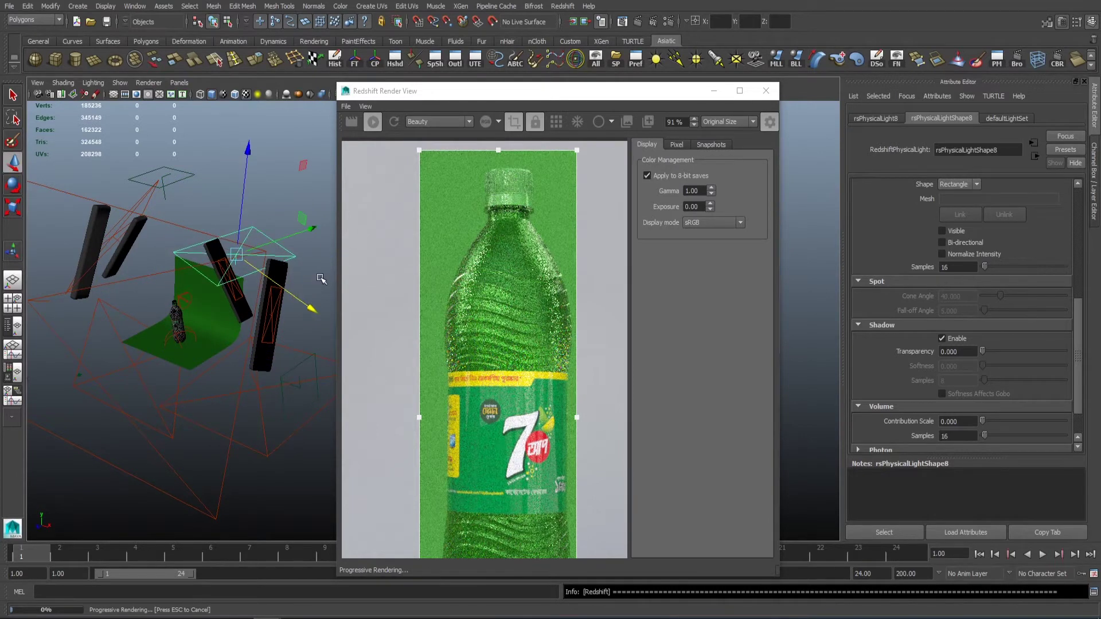
{"action": "key", "text": "e"}
{"action": "left_click_drag", "start_coordinate": [245, 255], "coordinate": [235, 285]}
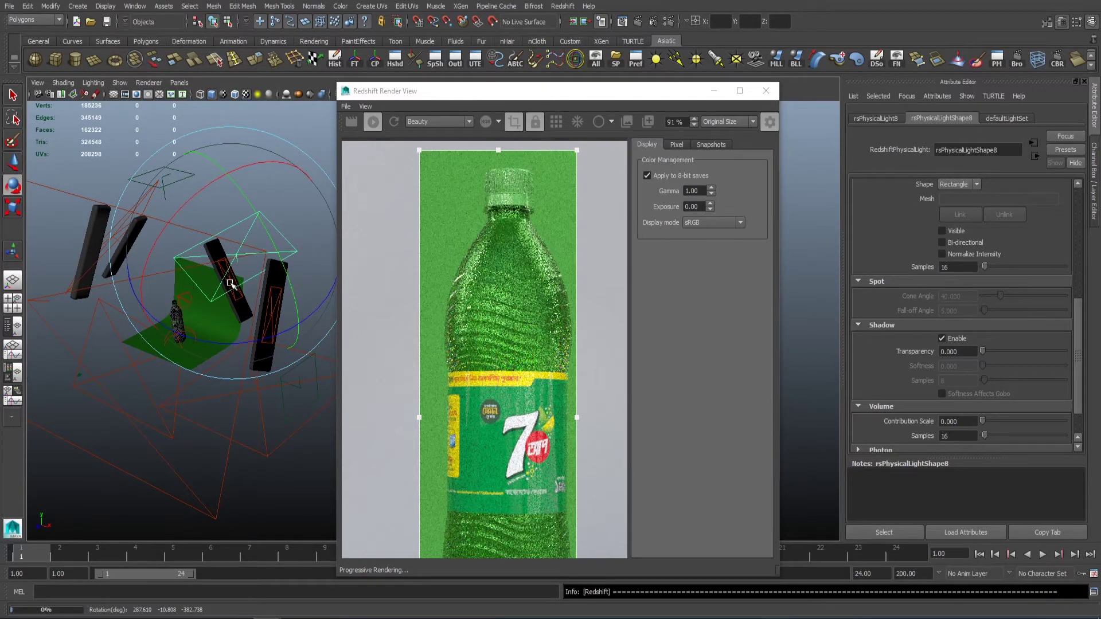
{"action": "key", "text": "w"}
{"action": "middle_click_drag", "start_coordinate": [248, 285], "coordinate": [269, 290]}
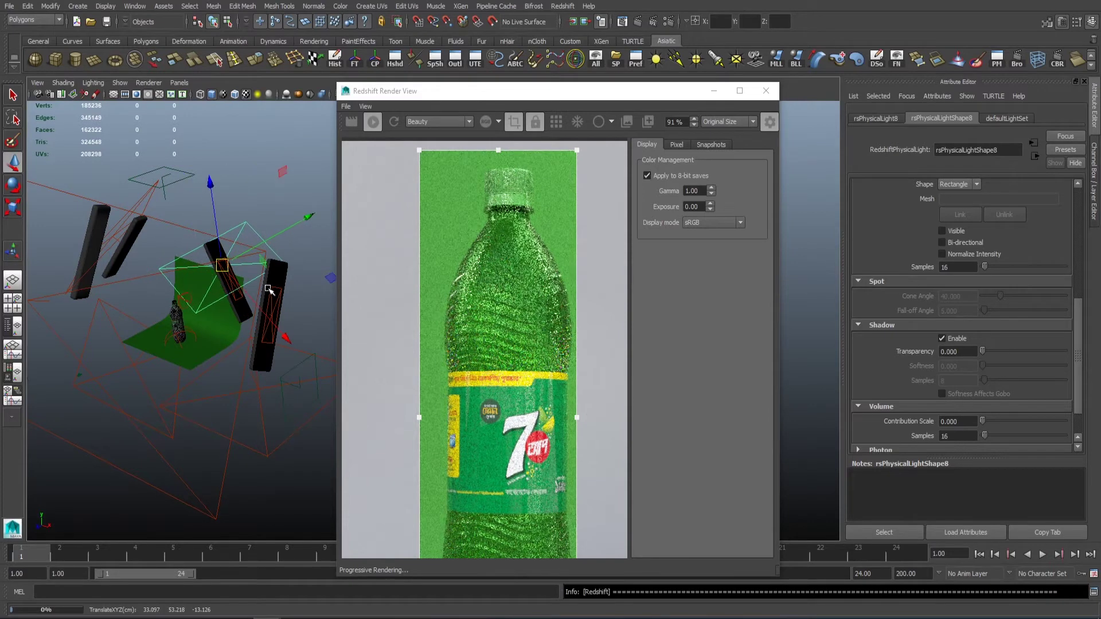
{"action": "scroll", "coordinate": [963, 289], "scroll_direction": "up", "scroll_amount": 5}
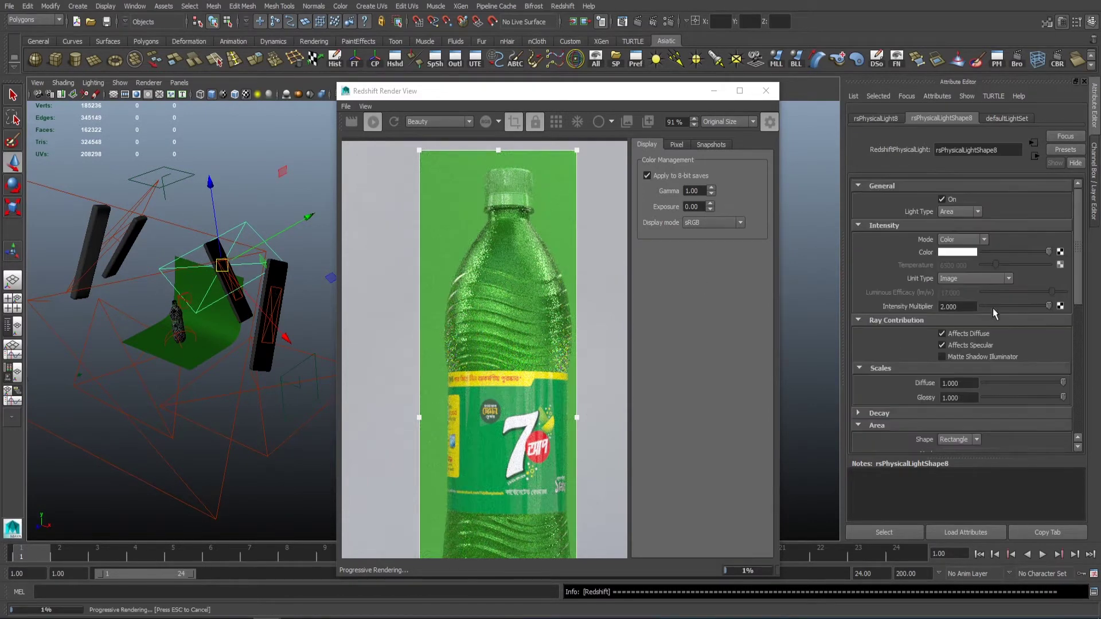
{"action": "double_click", "coordinate": [967, 306]}
{"action": "type", "text": "1"}
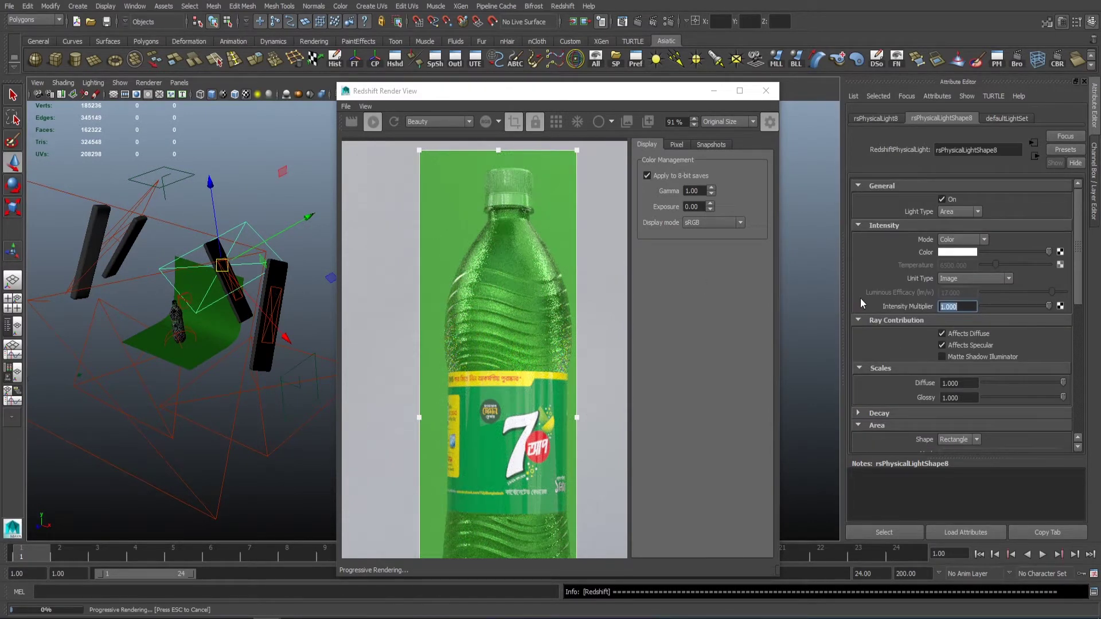
{"action": "key", "text": "Return"}
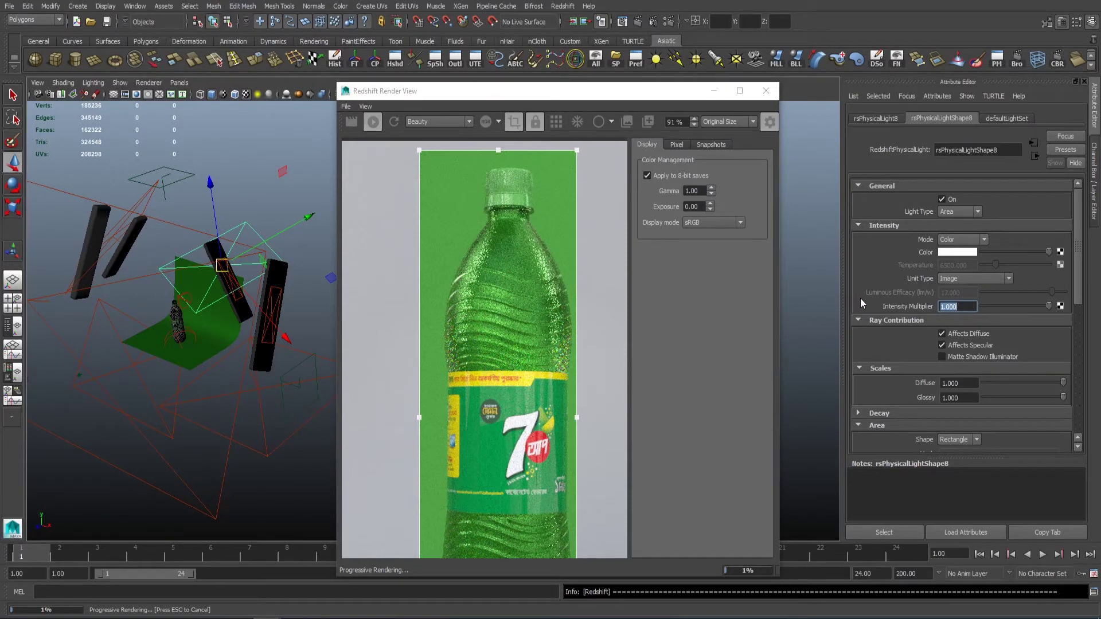
{"action": "left_click_drag", "start_coordinate": [190, 321], "coordinate": [230, 287], "text": "alt"}
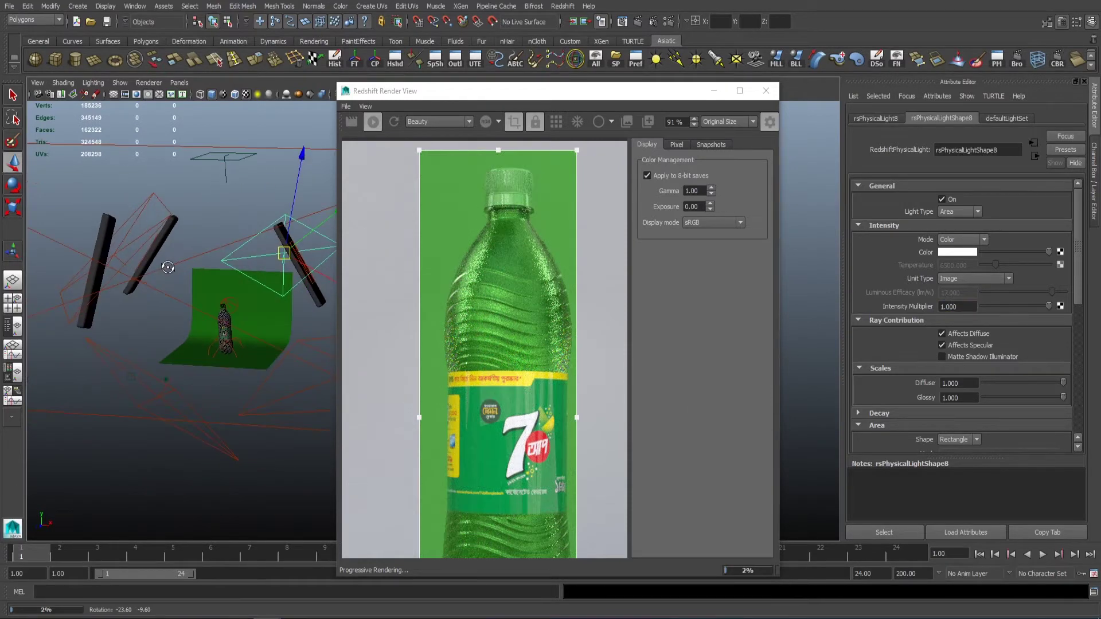
{"action": "middle_click_drag", "start_coordinate": [254, 301], "coordinate": [256, 294]}
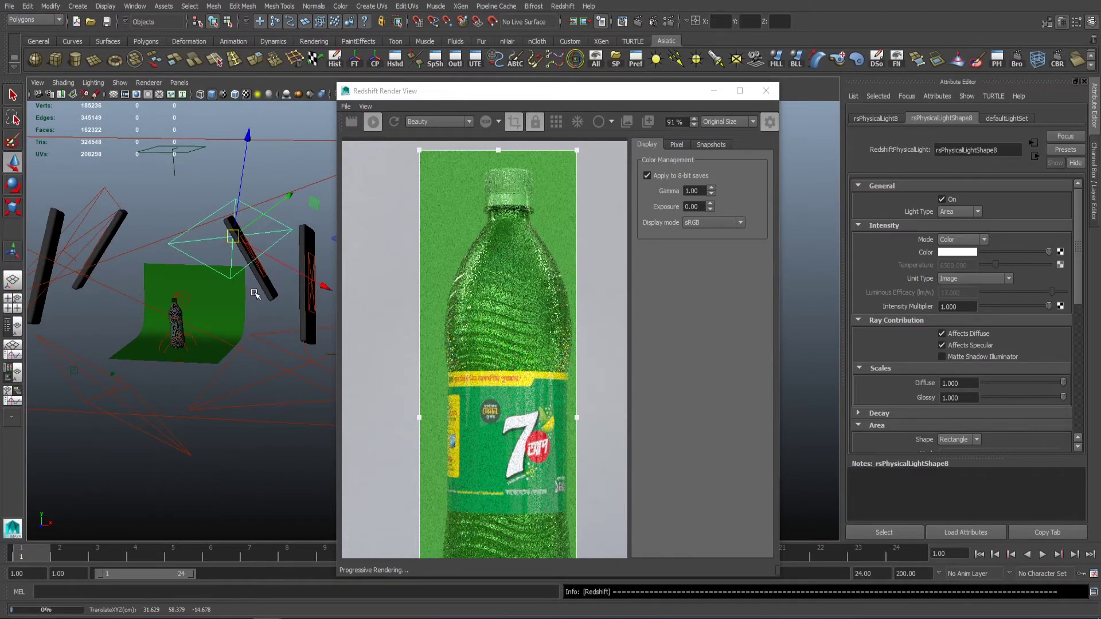
{"action": "key", "text": "e"}
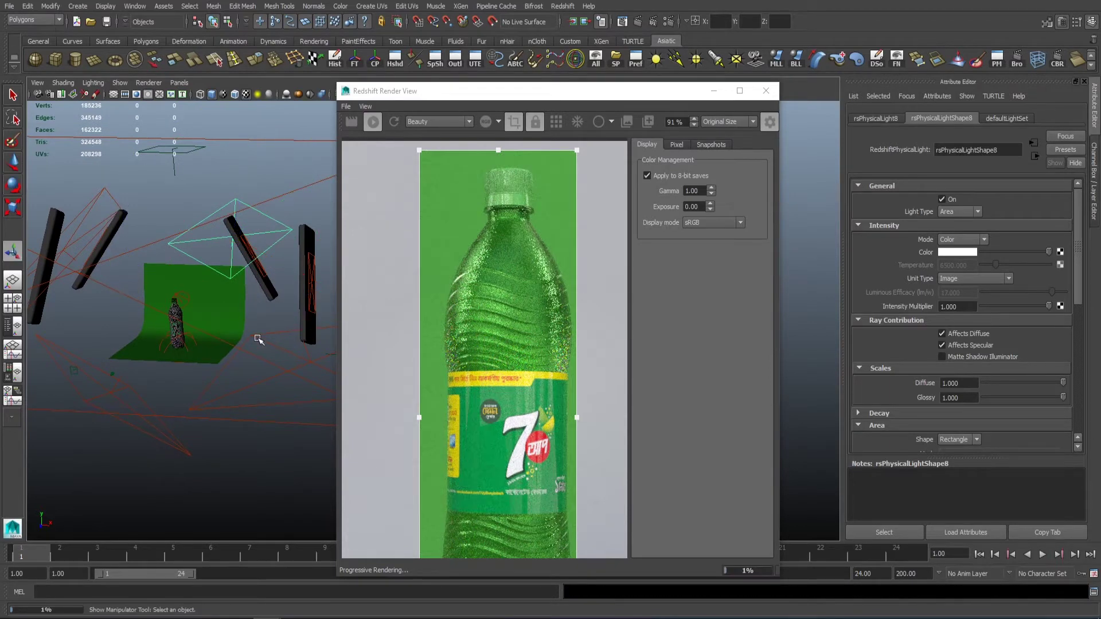
{"action": "key", "text": "r"}
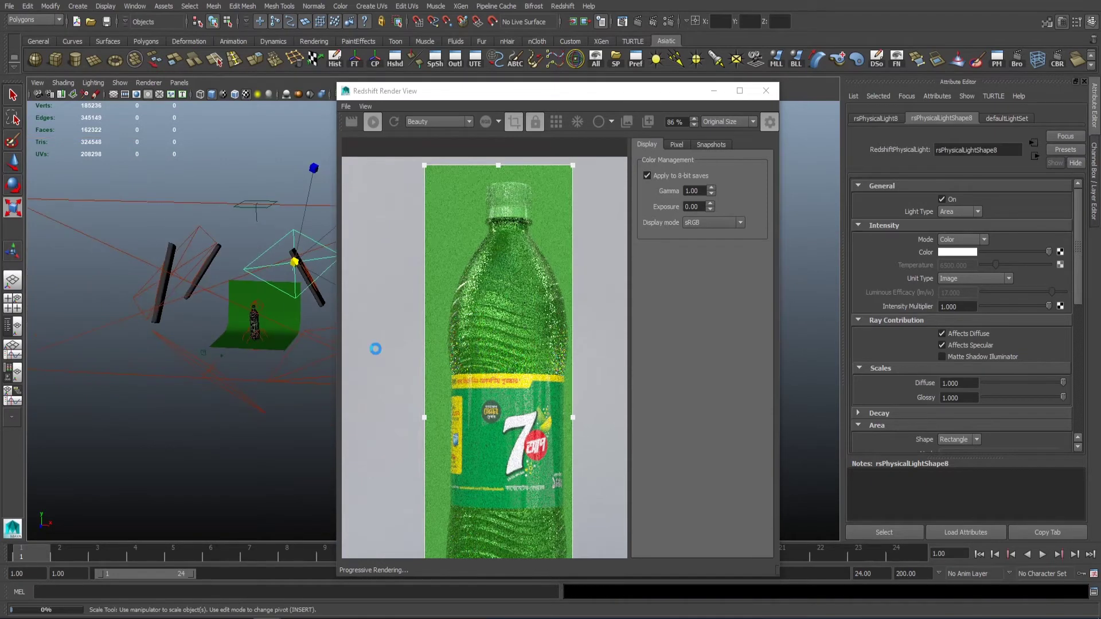
{"action": "mouse_move", "coordinate": [376, 349]}
{"action": "left_mouse_down", "text": "alt"}
{"action": "mouse_move", "coordinate": [204, 304]}
{"action": "mouse_move", "coordinate": [185, 320]}
{"action": "mouse_move", "coordinate": [283, 327]}
{"action": "mouse_move", "coordinate": [235, 317]}
{"action": "left_mouse_up", "text": "alt"}
- Stretch the black panel pCube1 wider with the Scale tool, then deselect it
{"action": "left_click", "coordinate": [193, 244]}
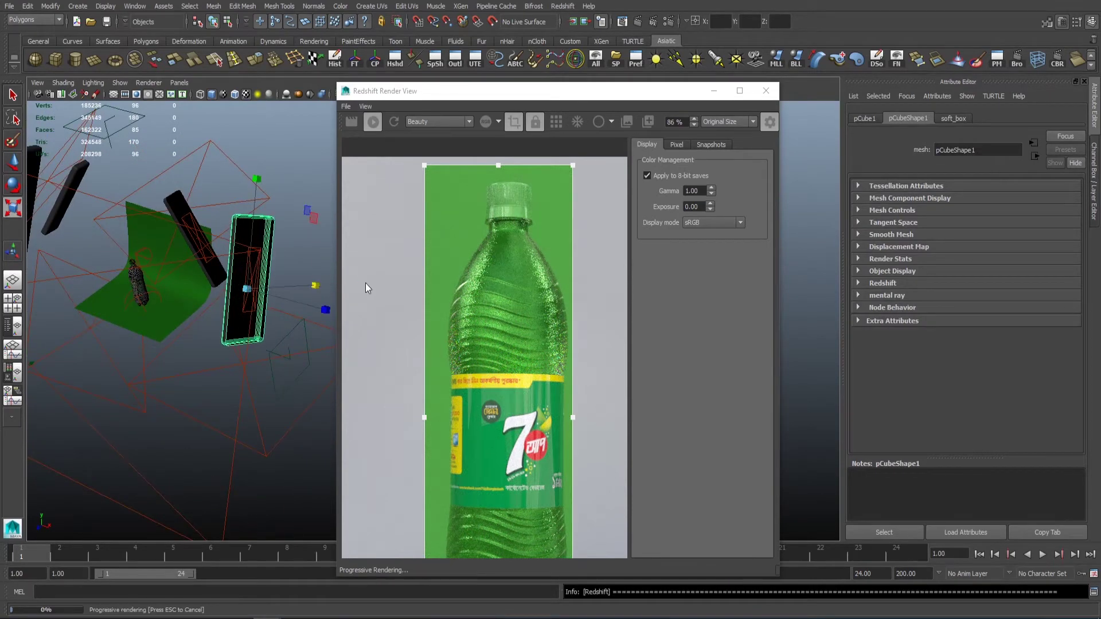
{"action": "left_click_drag", "start_coordinate": [189, 247], "coordinate": [142, 240], "text": "alt"}
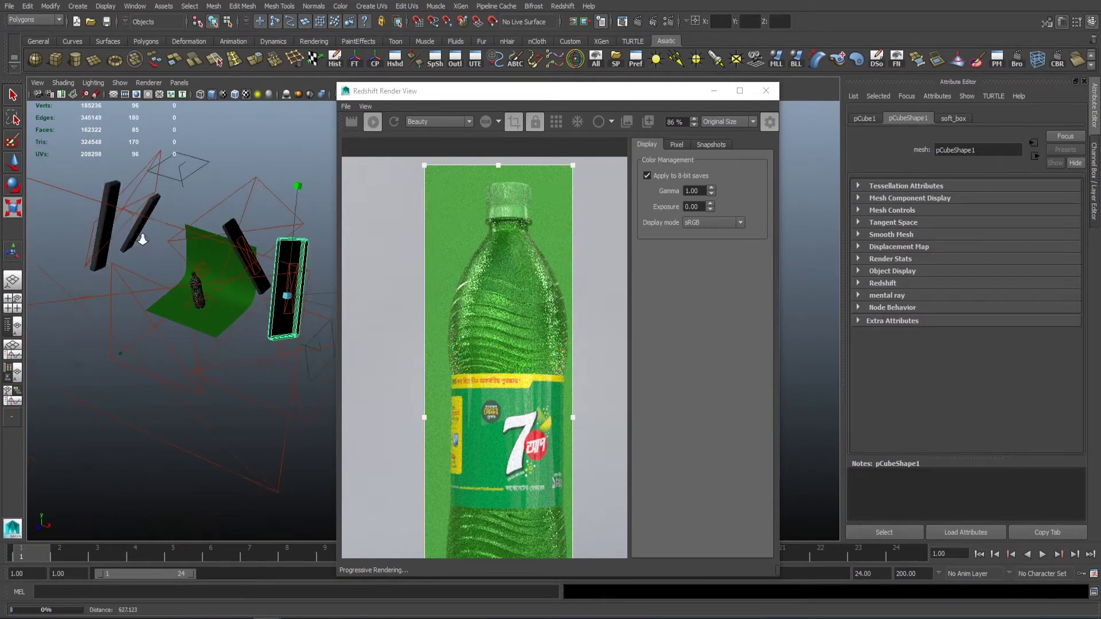
{"action": "left_click", "coordinate": [234, 262]}
{"action": "middle_click_drag", "start_coordinate": [233, 262], "coordinate": [221, 247], "text": "alt"}
{"action": "left_click_drag", "start_coordinate": [221, 247], "coordinate": [200, 272], "text": "alt"}
{"action": "left_click", "coordinate": [200, 272]}
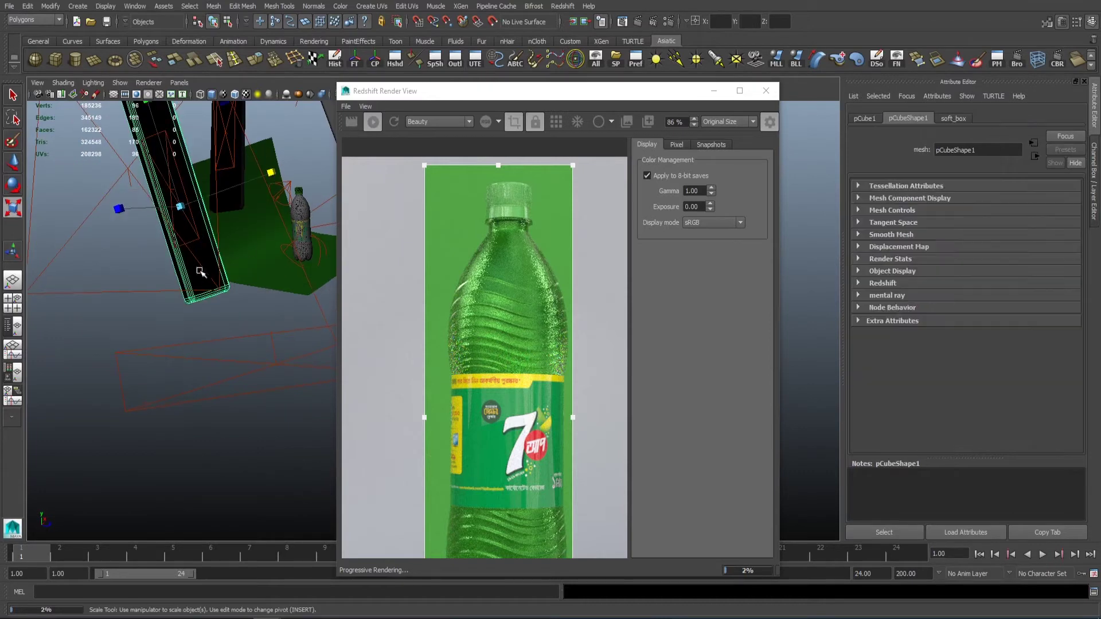
{"action": "left_click_drag", "start_coordinate": [272, 173], "coordinate": [312, 204]}
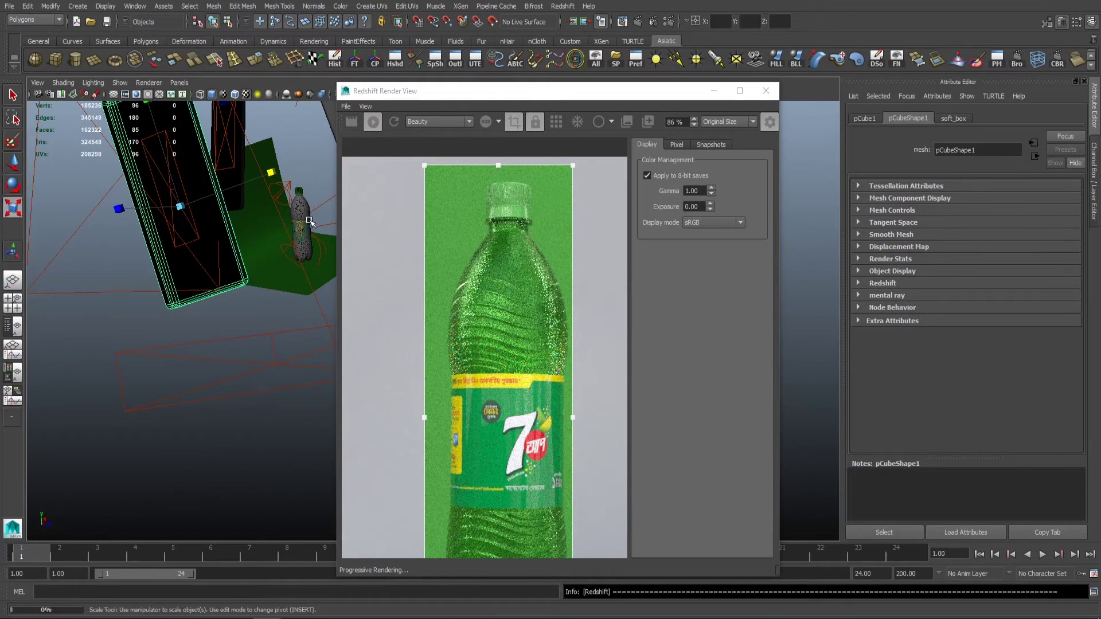
{"action": "left_click", "coordinate": [222, 442]}
{"action": "mouse_move", "coordinate": [222, 442]}
{"action": "left_mouse_down", "text": "alt"}
{"action": "mouse_move", "coordinate": [226, 339]}
{"action": "mouse_move", "coordinate": [181, 386]}
{"action": "left_mouse_up", "text": "alt"}
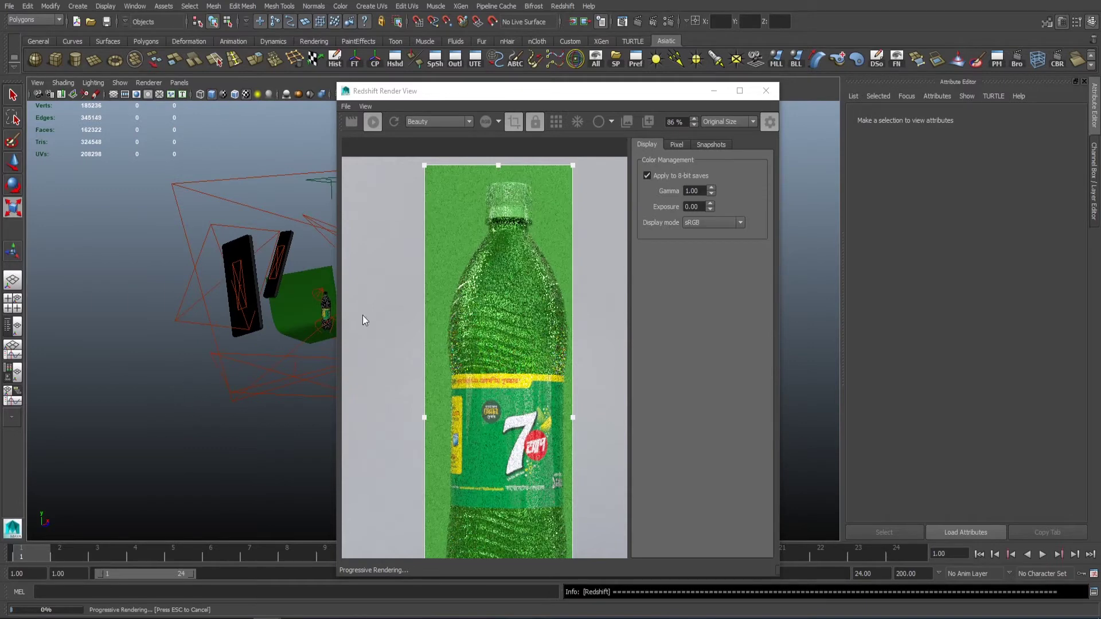
- Rotate group16 to about 2.7° around Y so the 7Up logo faces the camera
{"action": "scroll", "coordinate": [543, 166], "scroll_direction": "up", "scroll_amount": 1}
{"action": "mouse_move", "coordinate": [199, 267]}
{"action": "left_mouse_down", "text": "alt"}
{"action": "mouse_move", "coordinate": [208, 307]}
{"action": "mouse_move", "coordinate": [280, 272]}
{"action": "left_mouse_up", "text": "alt"}
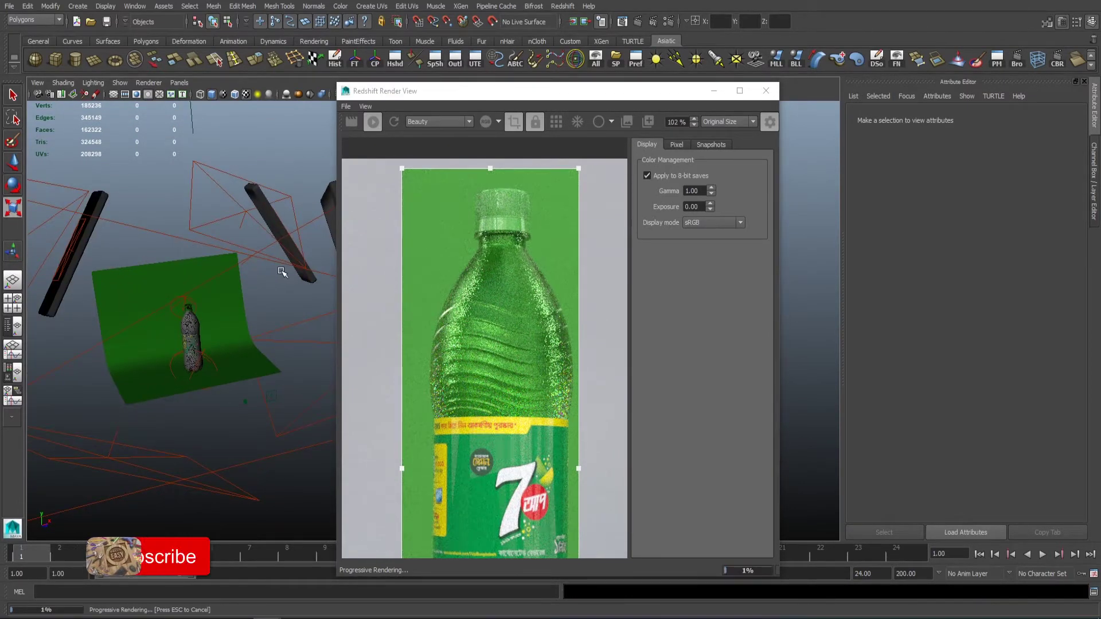
{"action": "middle_click_drag", "start_coordinate": [576, 341], "coordinate": [488, 132]}
{"action": "scroll", "coordinate": [489, 132], "scroll_direction": "down", "scroll_amount": 1}
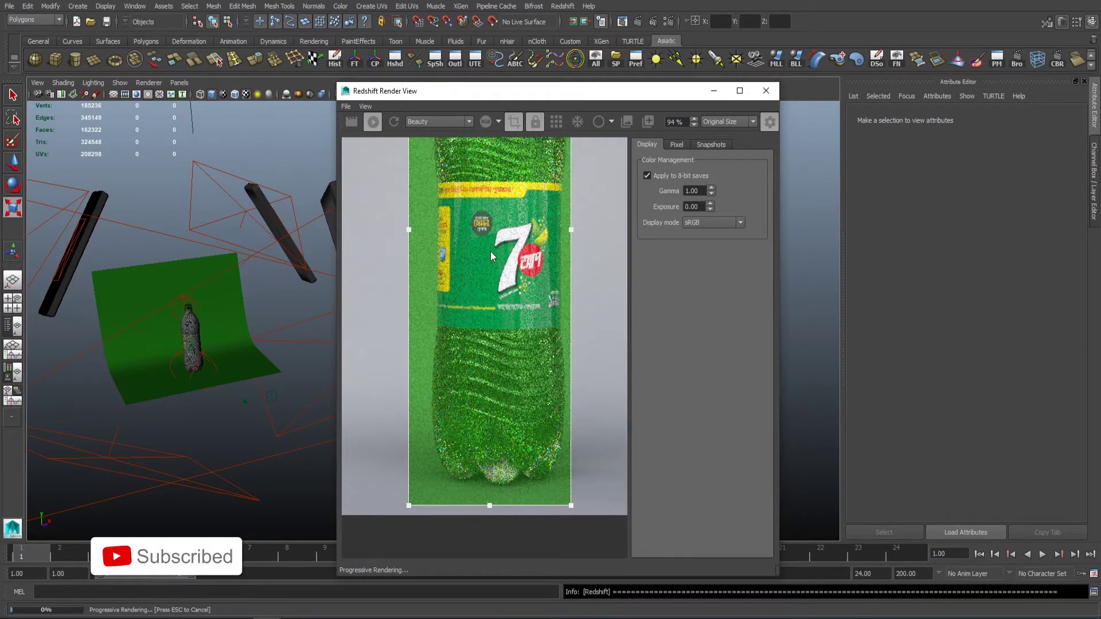
{"action": "left_click", "coordinate": [198, 331]}
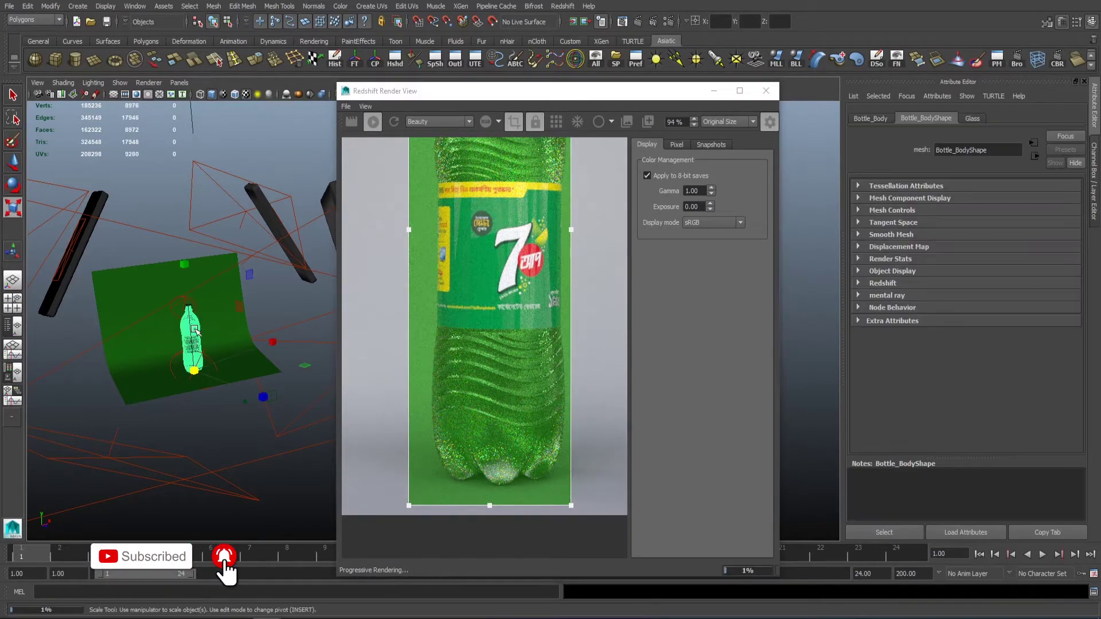
{"action": "key", "text": "e"}
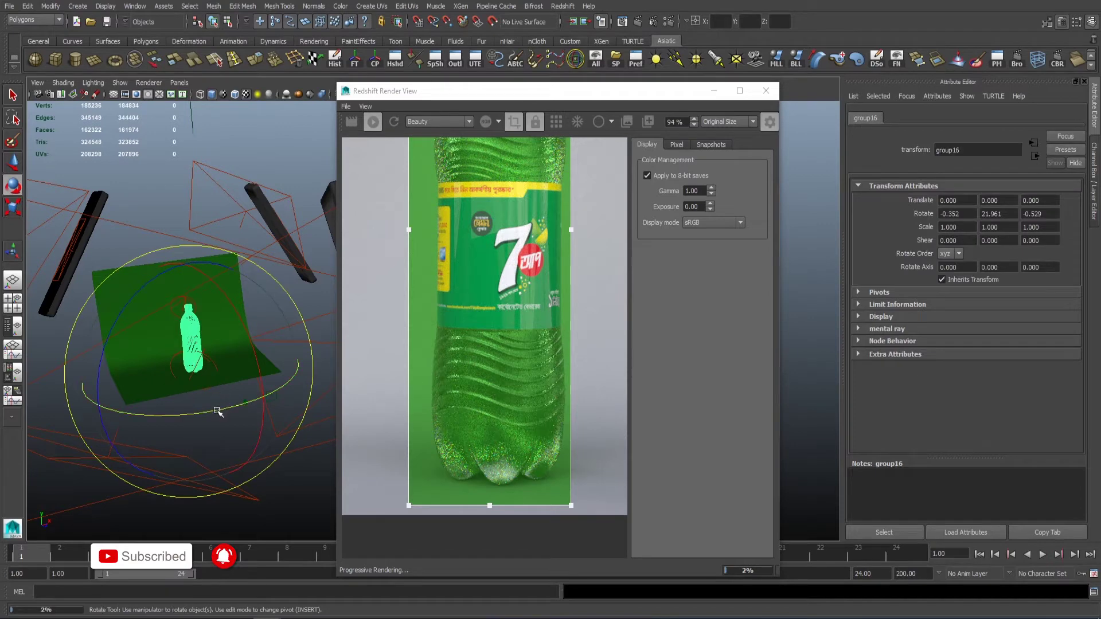
{"action": "left_click_drag", "start_coordinate": [217, 411], "coordinate": [213, 411]}
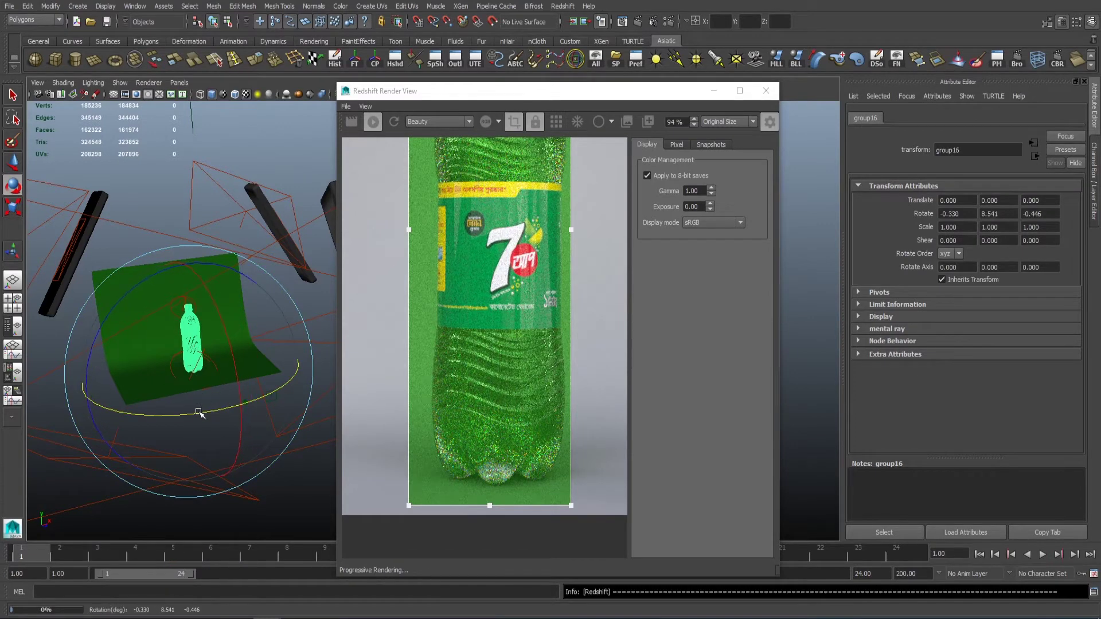
{"action": "mouse_move", "coordinate": [191, 414]}
{"action": "left_mouse_down"}
{"action": "mouse_move", "coordinate": [227, 396]}
{"action": "mouse_move", "coordinate": [217, 342]}
{"action": "left_mouse_up"}
{"action": "key", "text": "w"}
{"action": "left_click", "coordinate": [226, 395]}
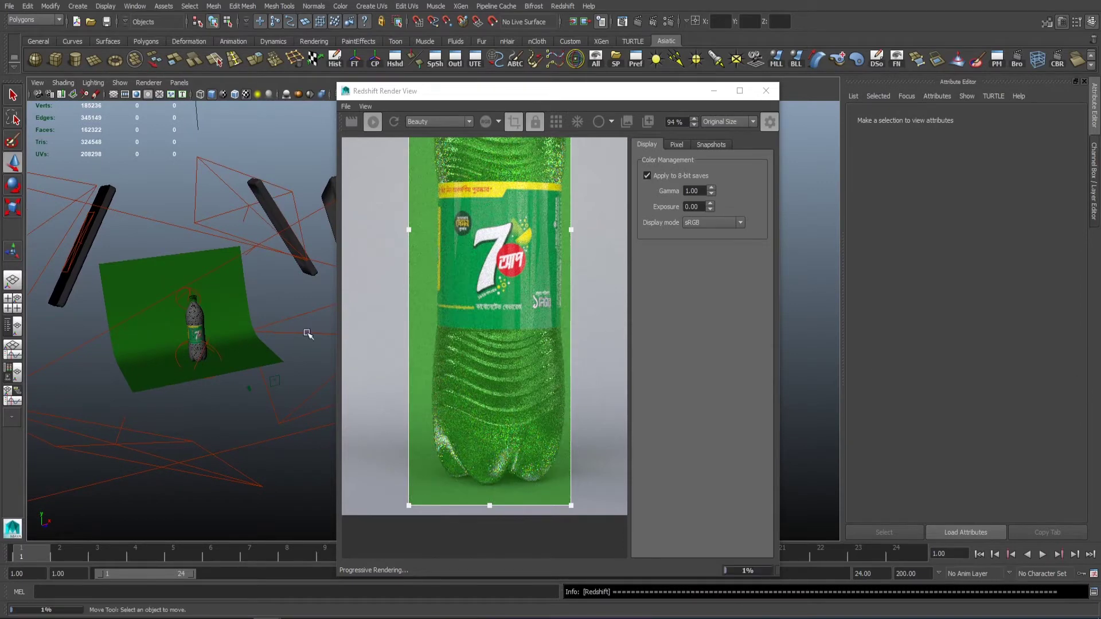
- Close the Redshift Render View preview window
{"action": "left_click_drag", "start_coordinate": [308, 334], "coordinate": [333, 324], "text": "alt"}
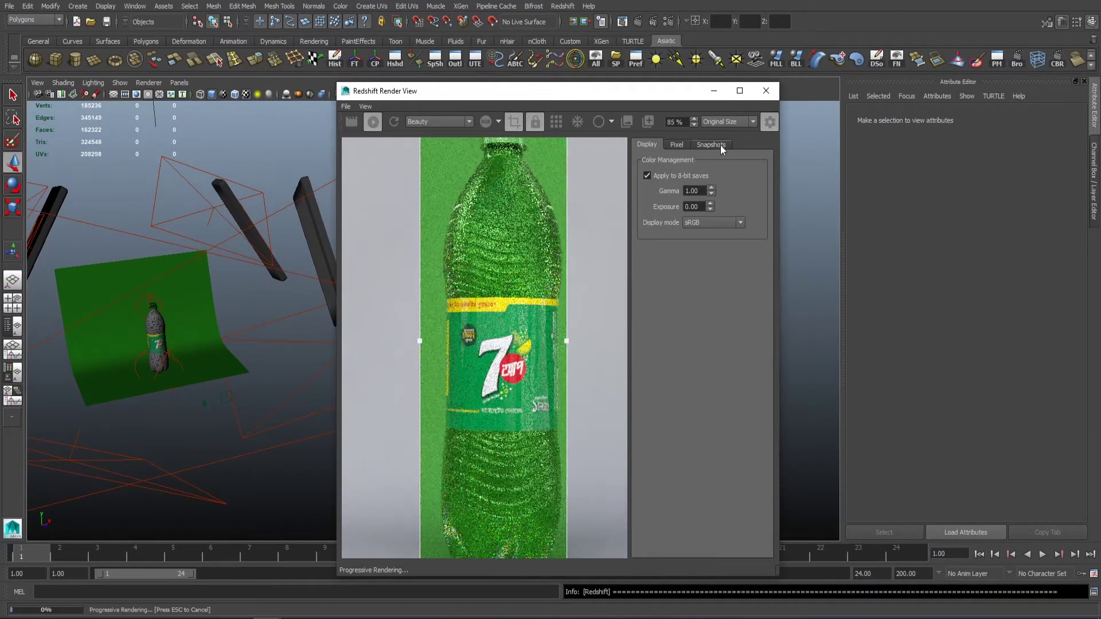
{"action": "left_click", "coordinate": [766, 90]}
{"action": "scroll", "coordinate": [321, 269], "scroll_direction": "down", "scroll_amount": 3}
{"action": "scroll", "coordinate": [321, 268], "scroll_direction": "up", "scroll_amount": 3}
- Render the current frame in Render View and zoom into the finished bottle image
{"action": "left_click", "coordinate": [638, 22]}
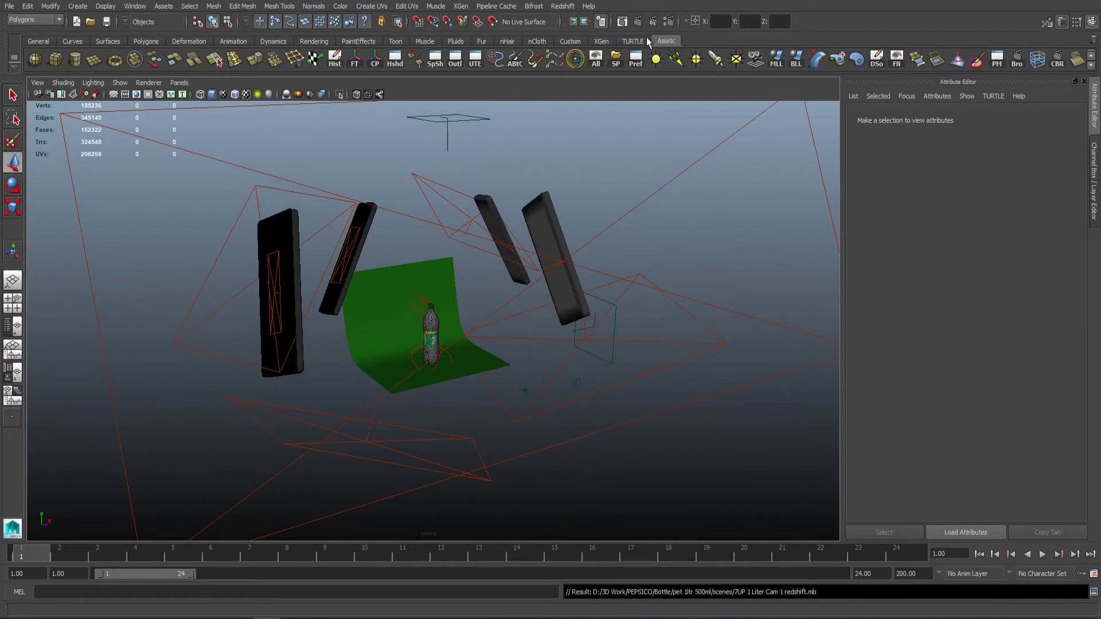
{"action": "left_click_drag", "start_coordinate": [735, 301], "coordinate": [689, 105]}
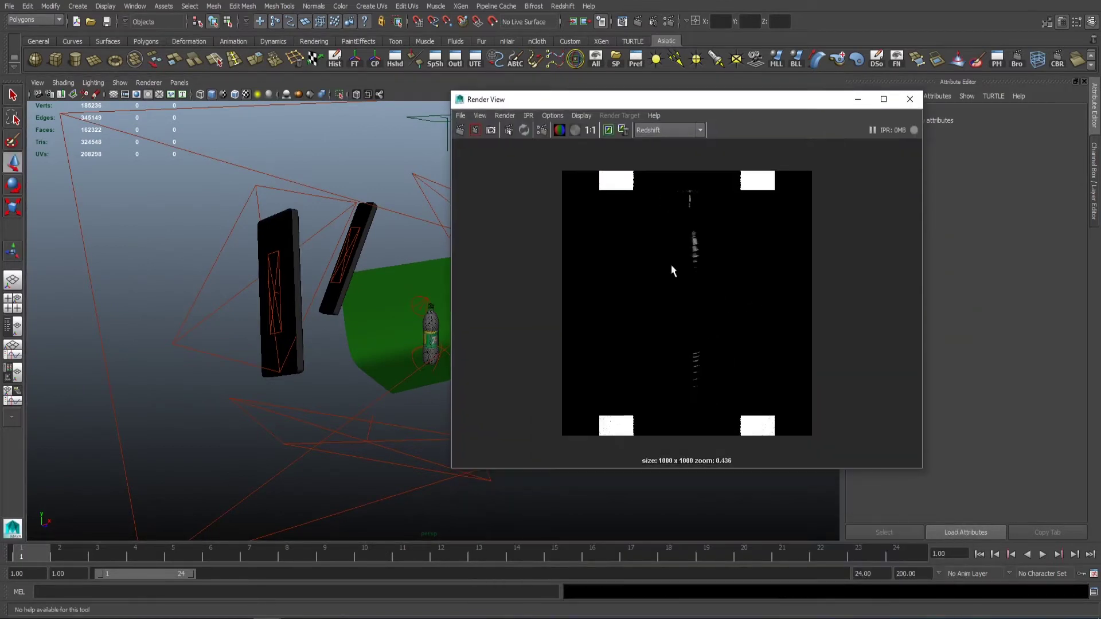
{"action": "left_click", "coordinate": [465, 130]}
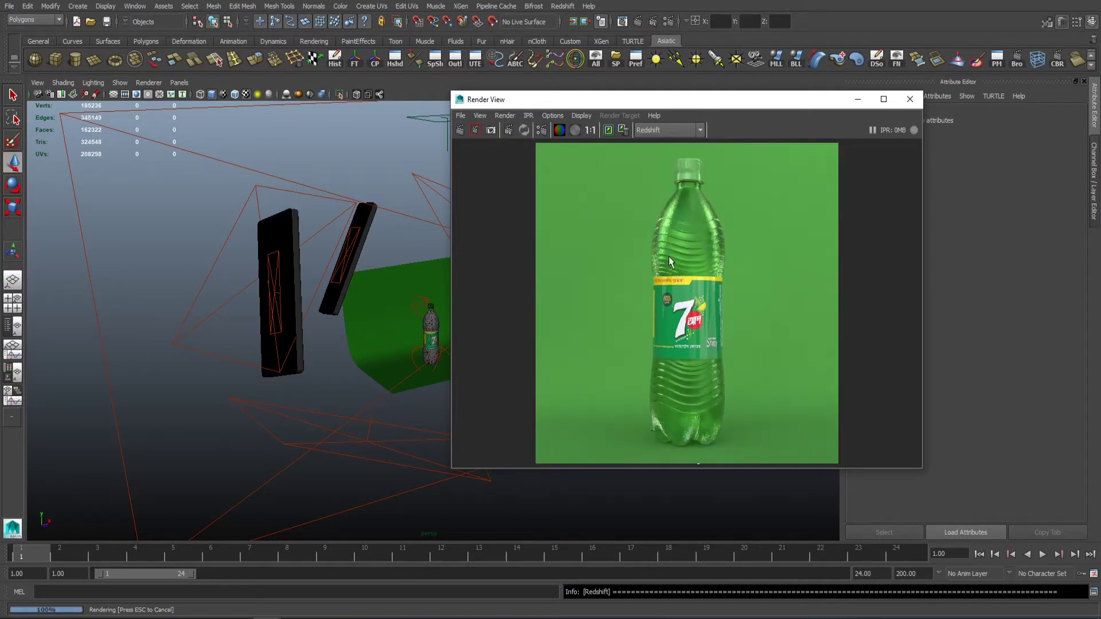
{"action": "scroll", "coordinate": [669, 256], "scroll_direction": "up", "scroll_amount": 3}
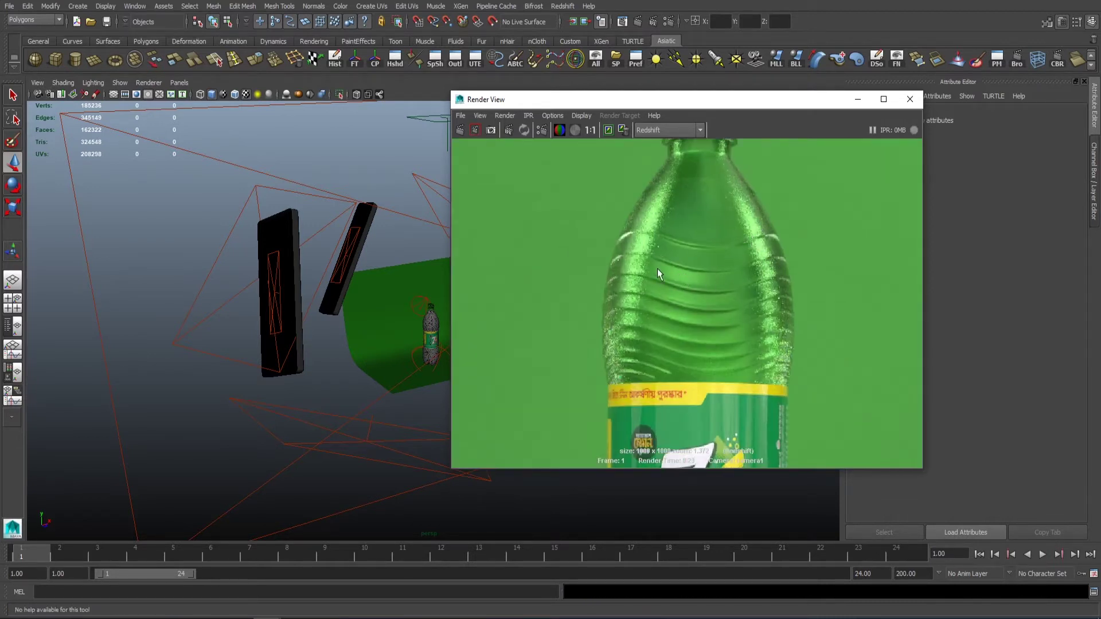
{"action": "left_click", "coordinate": [281, 269]}
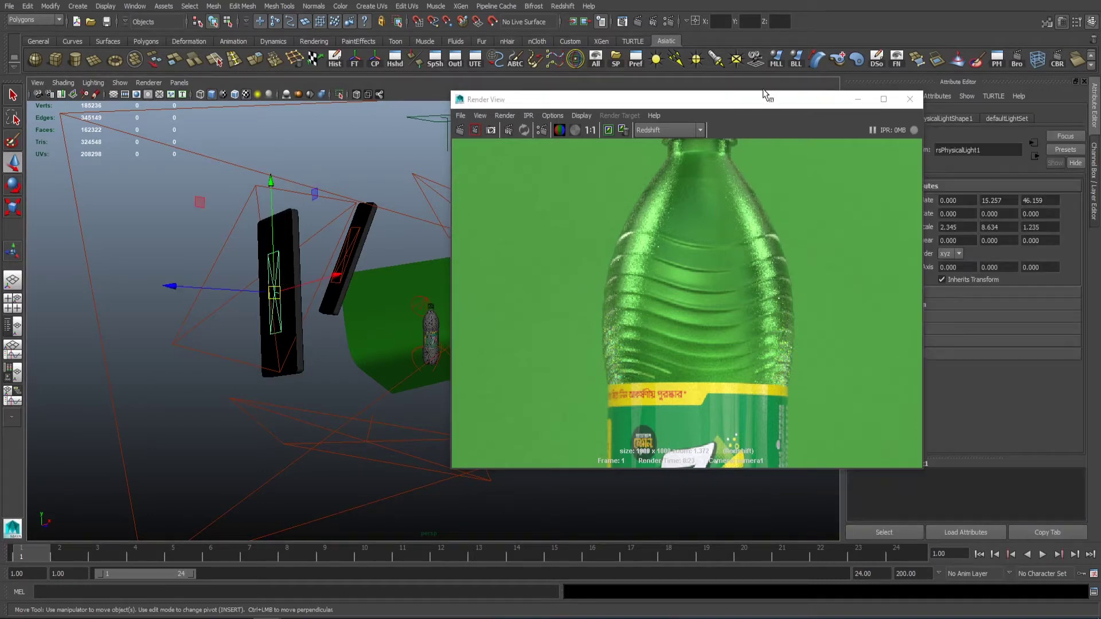
- Set rsPhysicalLight1's Intensity Multiplier to 50 in its shape settings
{"action": "left_click_drag", "start_coordinate": [767, 95], "coordinate": [691, 98]}
{"action": "left_click", "coordinate": [941, 118]}
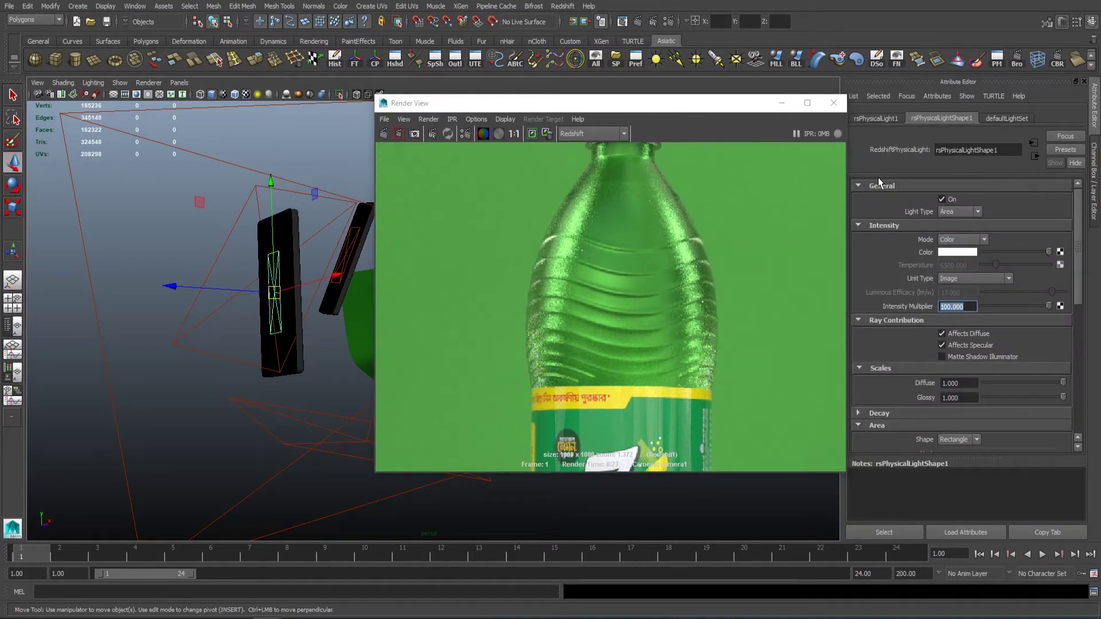
{"action": "type", "text": "50"}
{"action": "key", "text": "Return"}
- Render a region over the bottle's shoulder, then inspect a larger region over the upper body
{"action": "left_click_drag", "start_coordinate": [514, 219], "coordinate": [607, 278]}
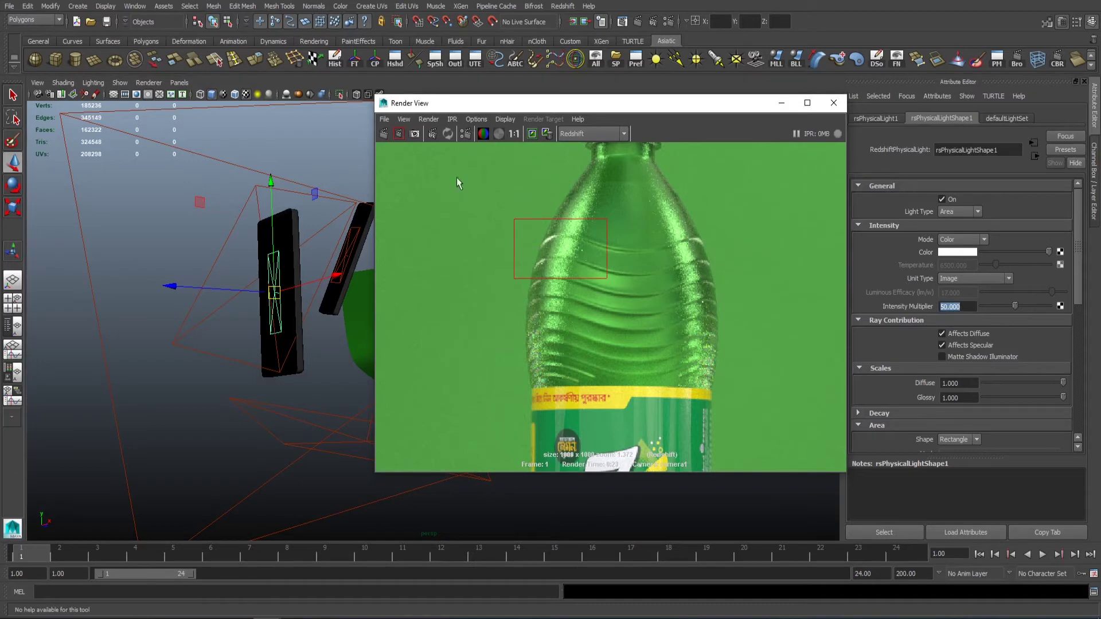
{"action": "key", "text": "f"}
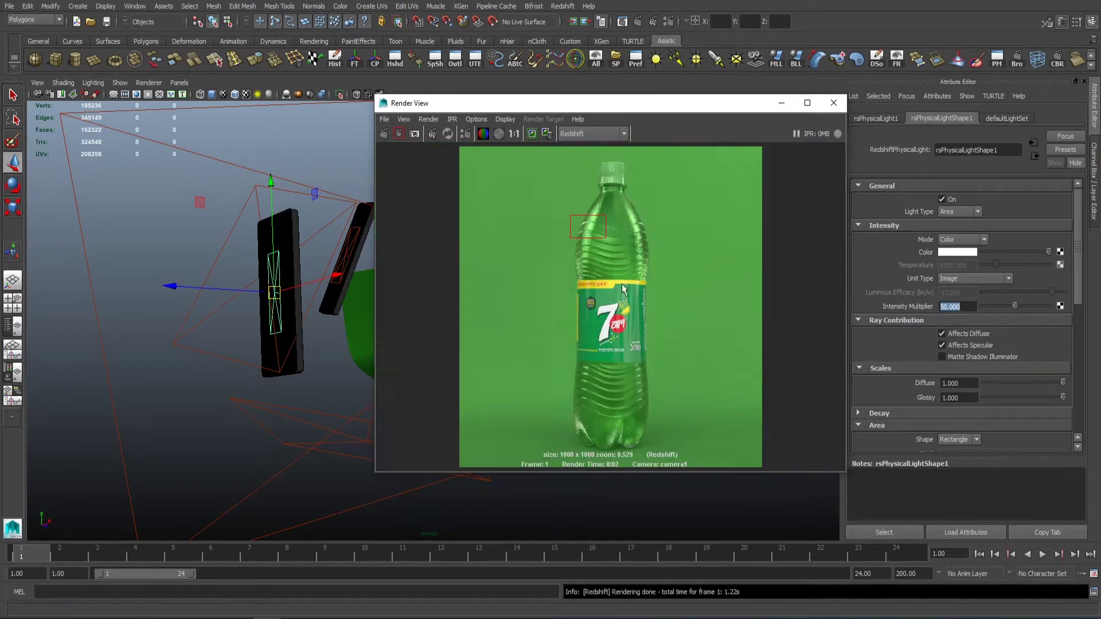
{"action": "mouse_move", "coordinate": [175, 250]}
{"action": "right_mouse_down", "text": "alt"}
{"action": "mouse_move", "coordinate": [183, 238]}
{"action": "mouse_move", "coordinate": [213, 241]}
{"action": "right_mouse_up", "text": "alt"}
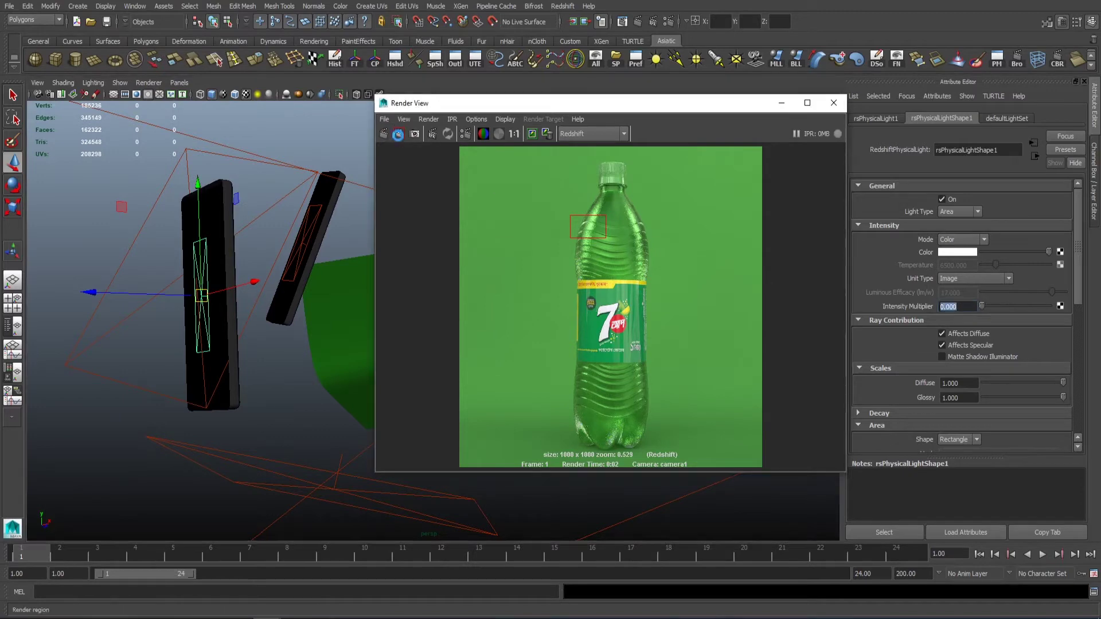
{"action": "left_click_drag", "start_coordinate": [189, 252], "coordinate": [236, 240], "text": "alt"}
{"action": "left_click", "coordinate": [403, 134]}
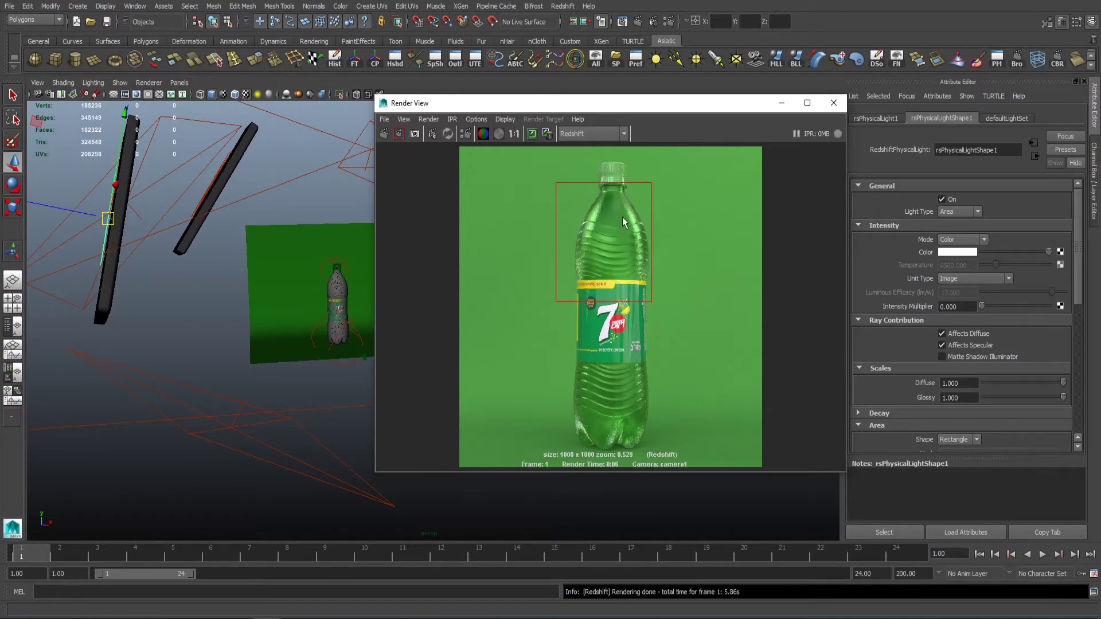
{"action": "right_click_drag", "start_coordinate": [483, 230], "coordinate": [731, 267], "text": "alt"}
{"action": "mouse_move", "coordinate": [731, 268]}
{"action": "middle_mouse_down", "text": "alt"}
{"action": "mouse_move", "coordinate": [658, 276]}
{"action": "mouse_move", "coordinate": [669, 286]}
{"action": "middle_mouse_up", "text": "alt"}
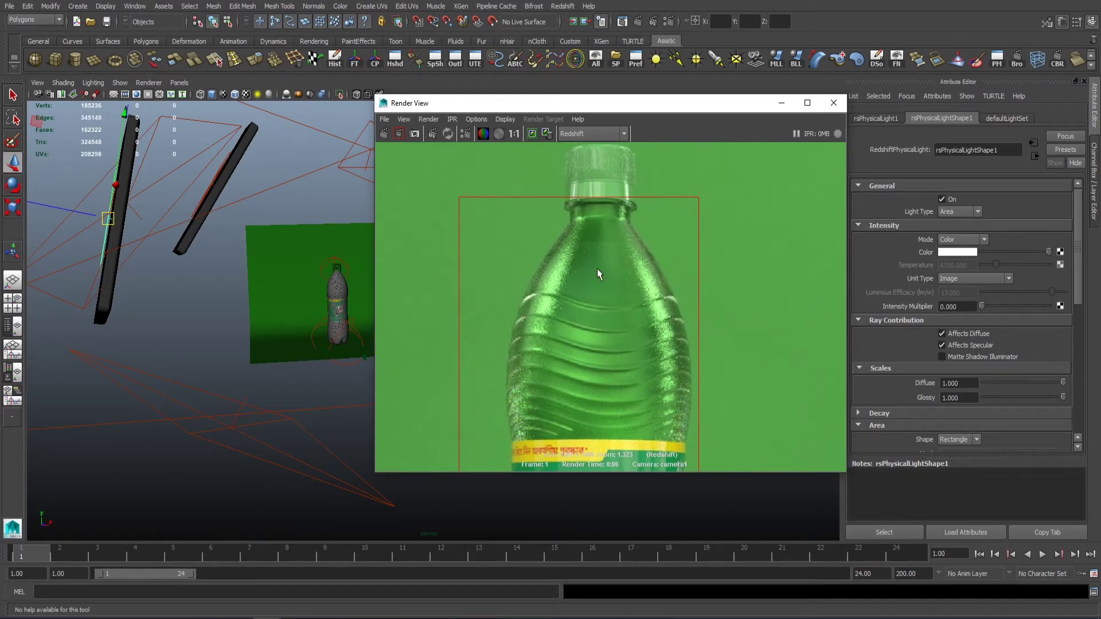
{"action": "left_click", "coordinate": [499, 134]}
{"action": "scroll", "coordinate": [599, 289], "scroll_direction": "up", "scroll_amount": 3}
{"action": "scroll", "coordinate": [614, 277], "scroll_direction": "down", "scroll_amount": 2}
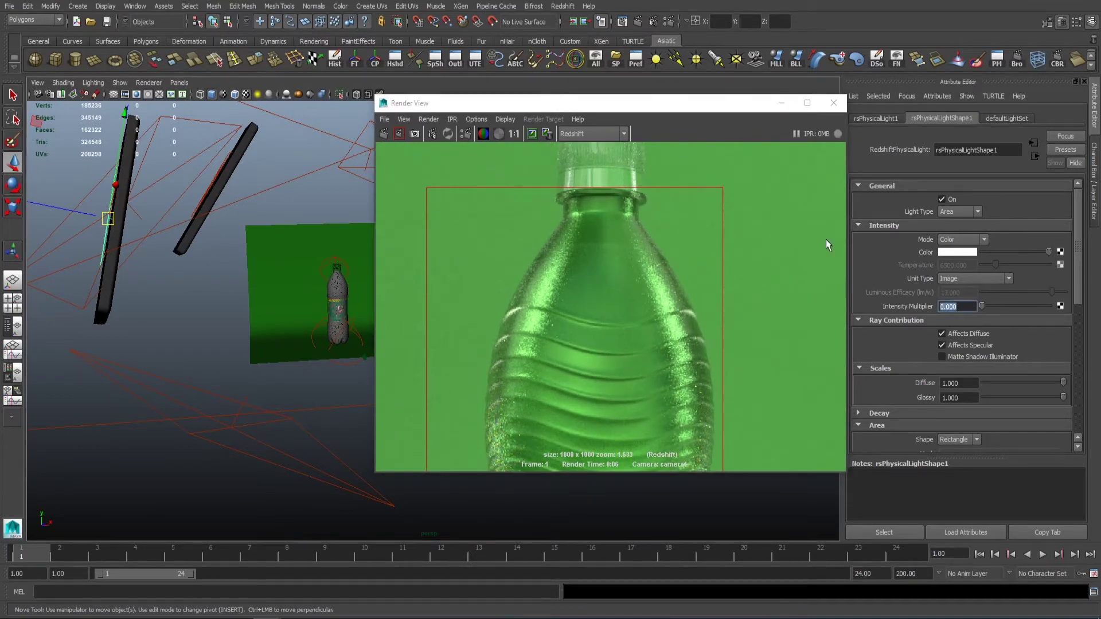
- Render and re-render a small region on the bottle's shoulder
{"action": "scroll", "coordinate": [951, 312], "scroll_direction": "down", "scroll_amount": 5}
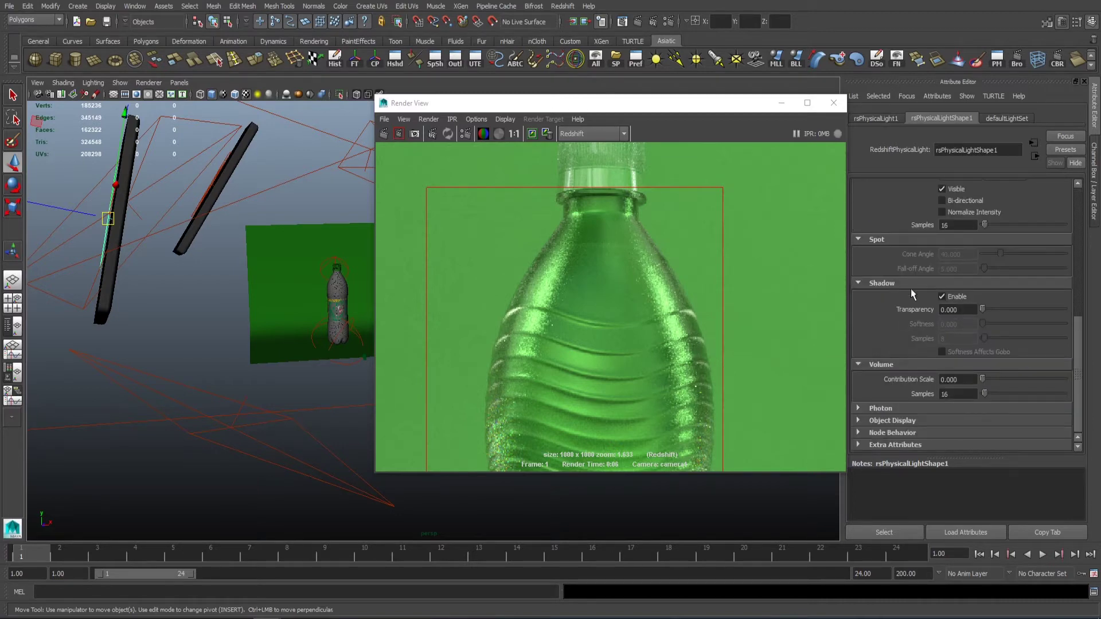
{"action": "left_click_drag", "start_coordinate": [577, 337], "coordinate": [462, 236]}
{"action": "left_click", "coordinate": [399, 134]}
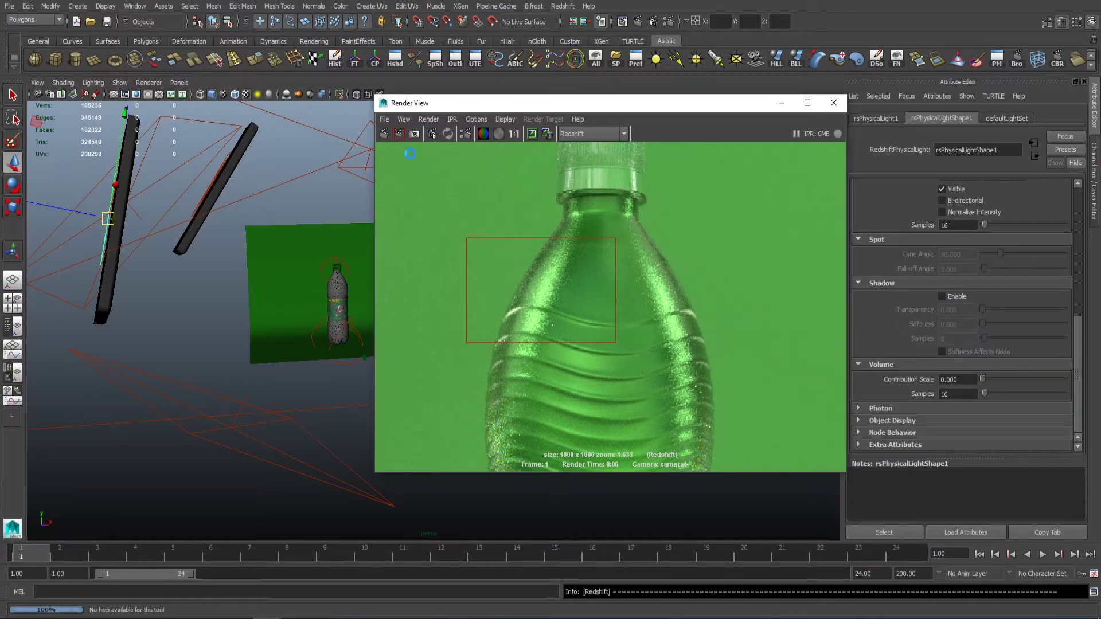
{"action": "scroll", "coordinate": [626, 218], "scroll_direction": "up", "scroll_amount": 2}
{"action": "scroll", "coordinate": [708, 256], "scroll_direction": "up", "scroll_amount": 1}
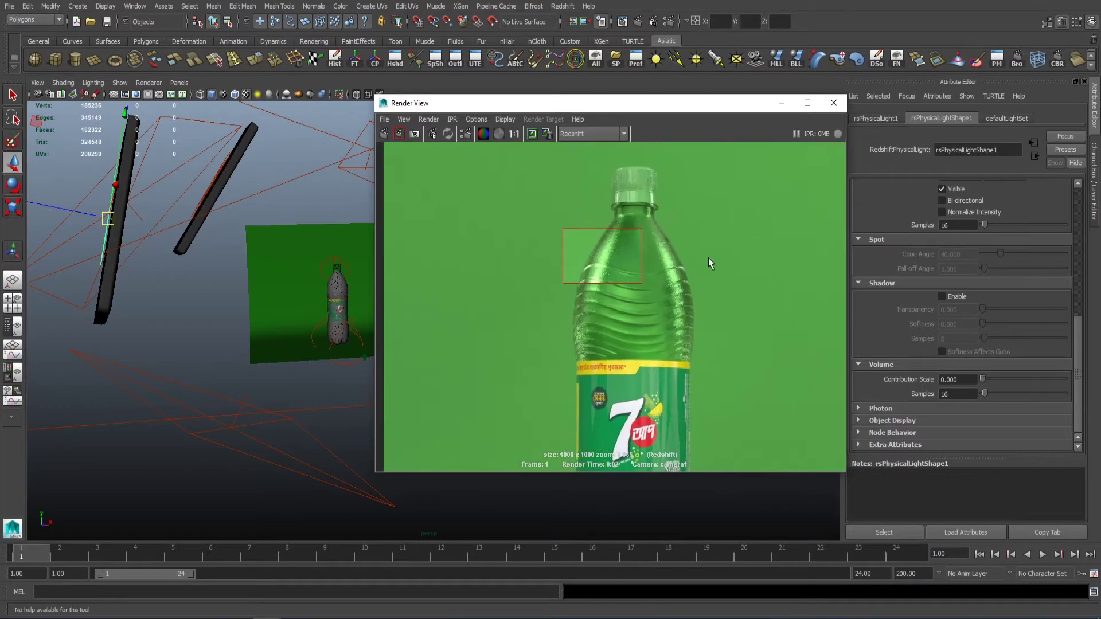
{"action": "left_click", "coordinate": [728, 270]}
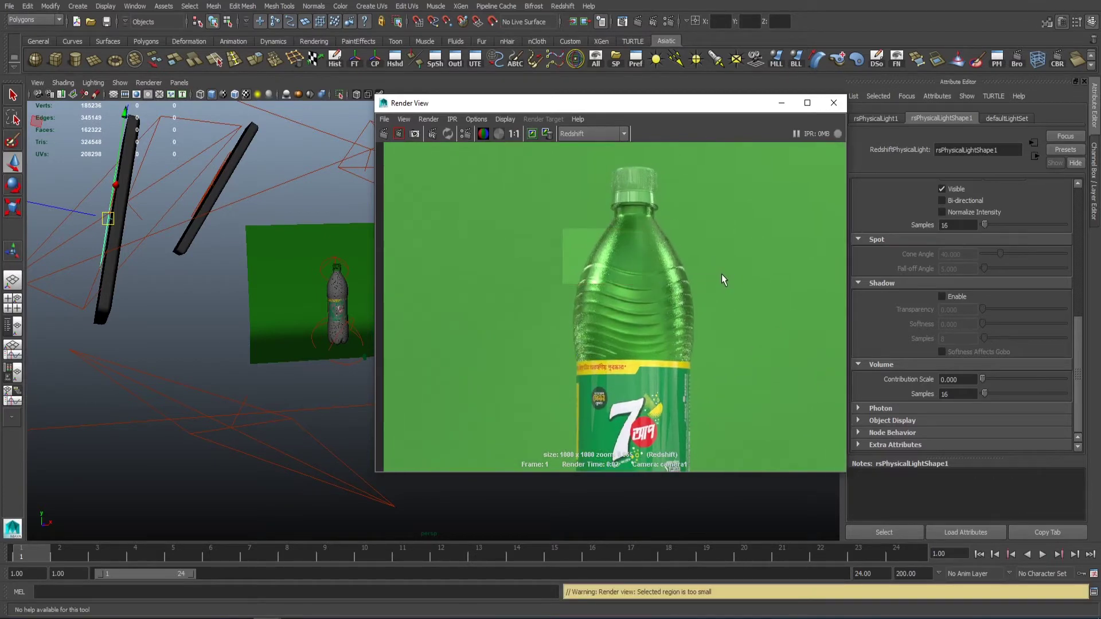
- Clear the light selection and select the first area light, rsPhysicalLight1
{"action": "left_click_drag", "start_coordinate": [242, 294], "coordinate": [174, 259], "text": "alt"}
{"action": "left_click", "coordinate": [231, 288]}
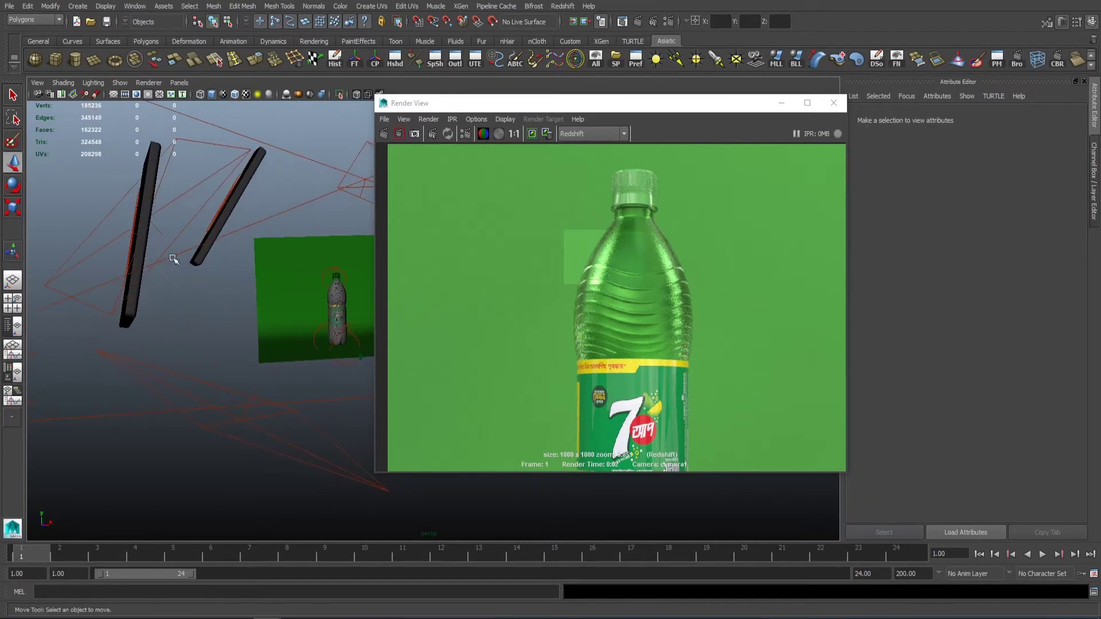
{"action": "left_click", "coordinate": [131, 246]}
{"action": "scroll", "coordinate": [969, 318], "scroll_direction": "up", "scroll_amount": 3}
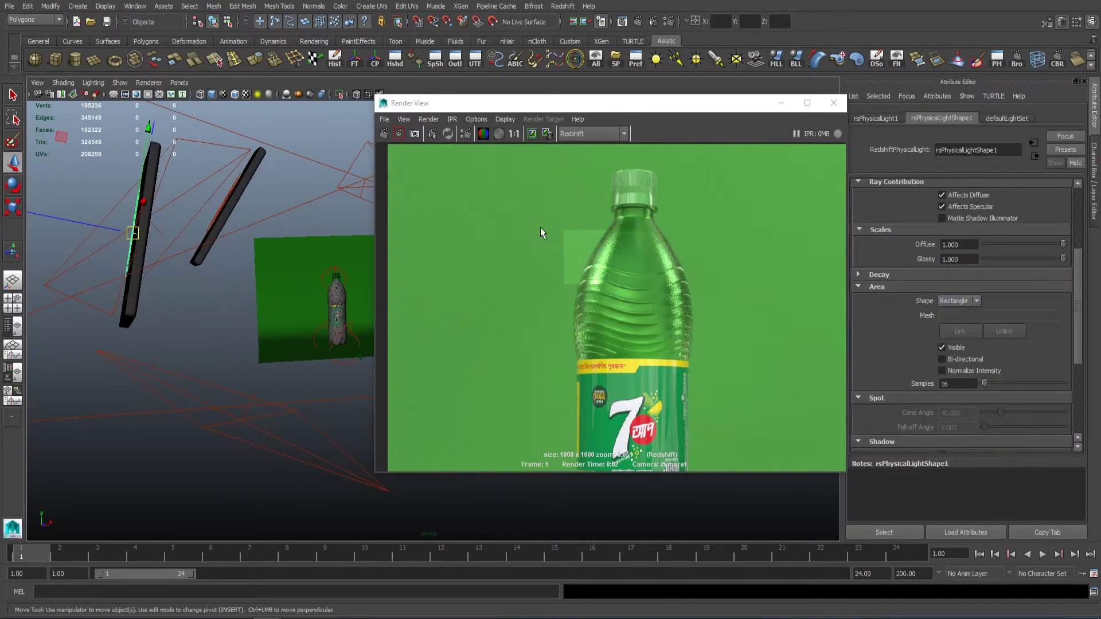
- Render a region over the bottle's upper area and zoom in to inspect it
{"action": "left_click_drag", "start_coordinate": [542, 225], "coordinate": [671, 305]}
{"action": "left_click", "coordinate": [397, 134]}
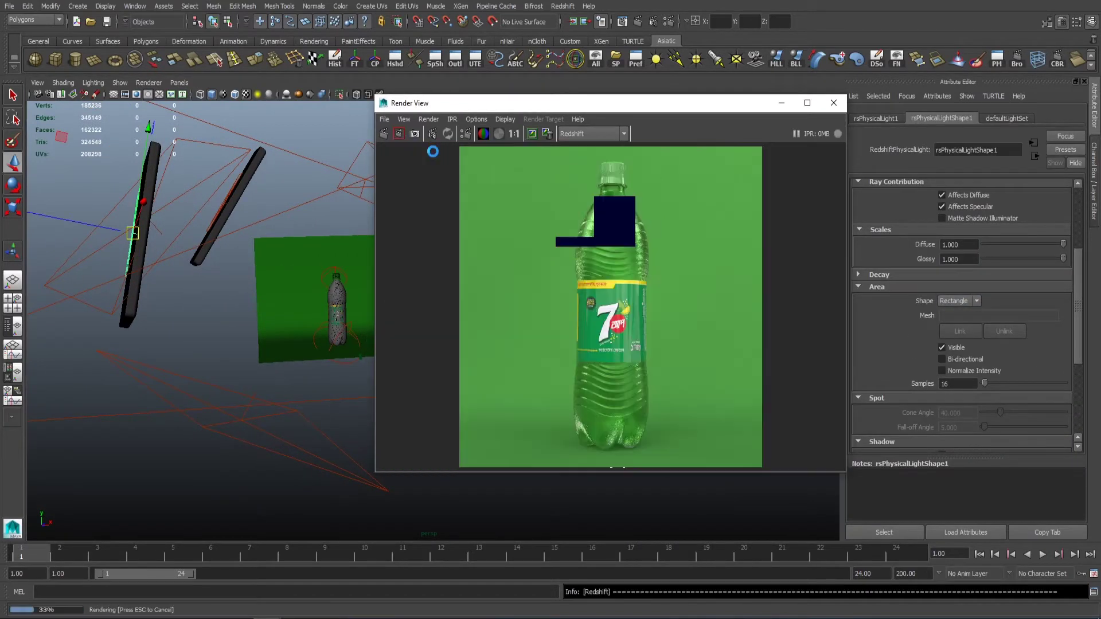
{"action": "scroll", "coordinate": [668, 220], "scroll_direction": "up", "scroll_amount": 2}
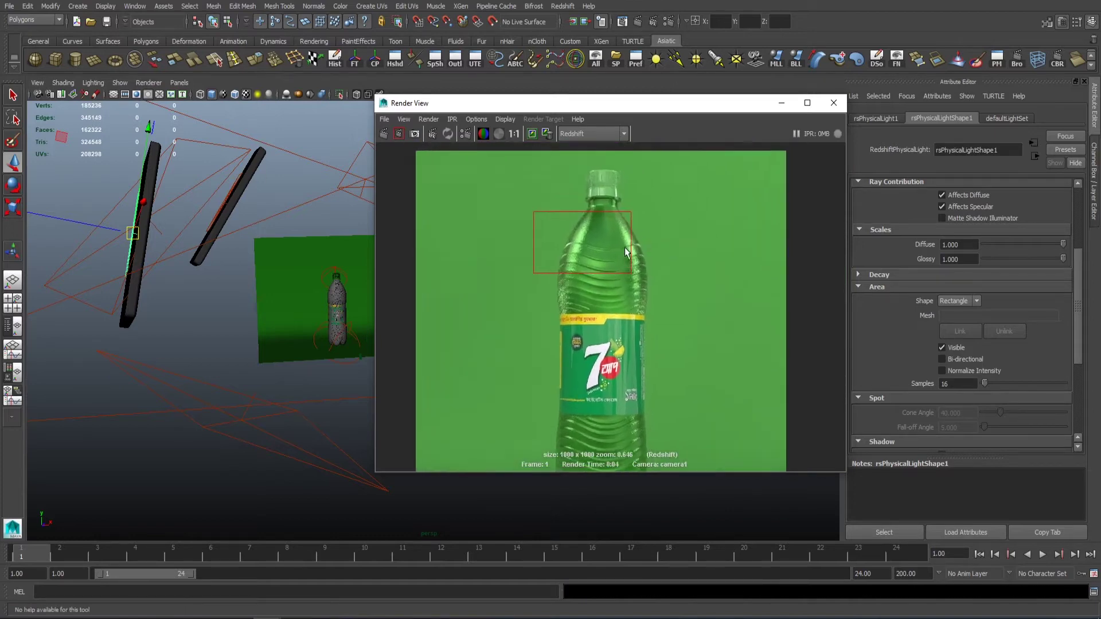
{"action": "scroll", "coordinate": [782, 244], "scroll_direction": "up", "scroll_amount": 2}
{"action": "scroll", "coordinate": [782, 244], "scroll_direction": "down", "scroll_amount": 2}
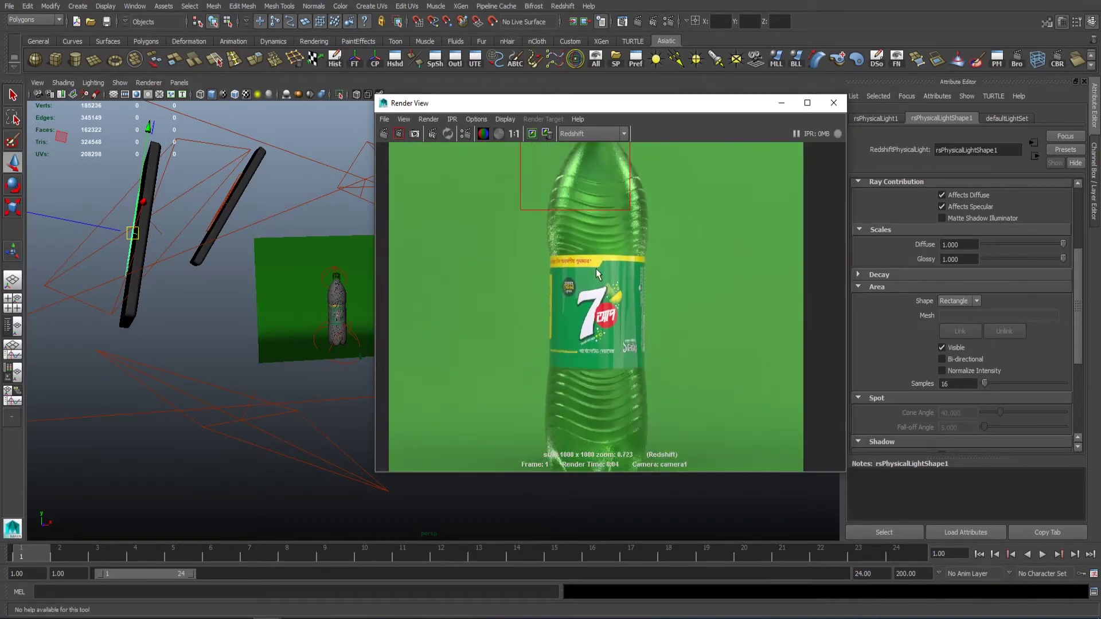
{"action": "scroll", "coordinate": [775, 268], "scroll_direction": "up", "scroll_amount": 3}
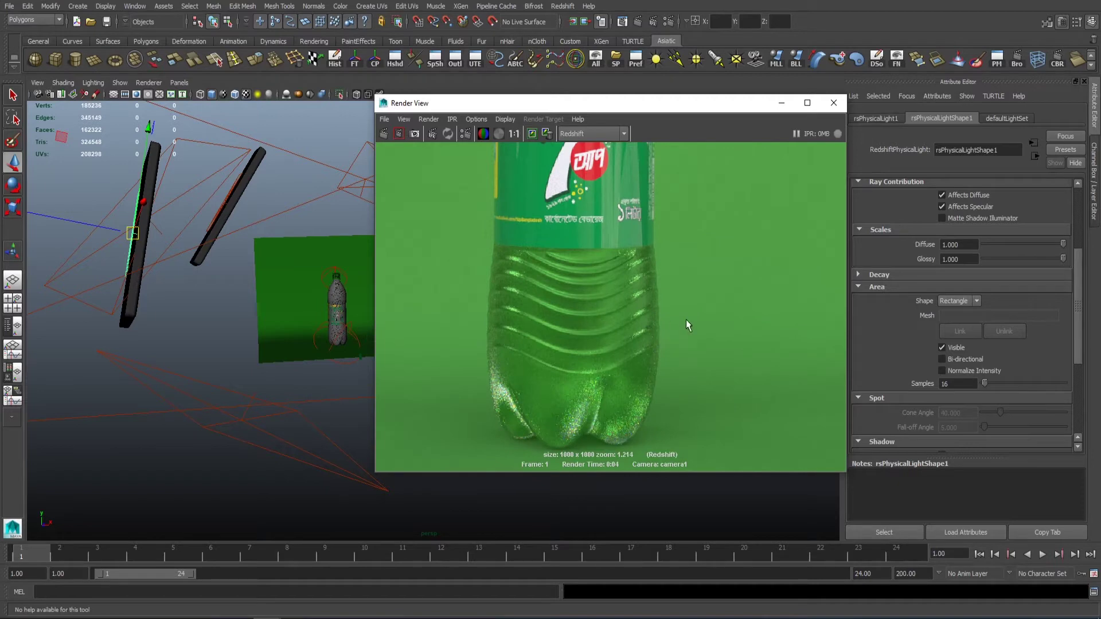
{"action": "scroll", "coordinate": [688, 325], "scroll_direction": "down", "scroll_amount": 2}
{"action": "scroll", "coordinate": [590, 315], "scroll_direction": "down", "scroll_amount": 2}
{"action": "mouse_move", "coordinate": [184, 265]}
{"action": "left_mouse_down", "text": "alt"}
{"action": "mouse_move", "coordinate": [285, 296]}
{"action": "mouse_move", "coordinate": [241, 302]}
{"action": "mouse_move", "coordinate": [255, 299]}
{"action": "left_mouse_up", "text": "alt"}
- Select rsPhysicalLight4 and set its Intensity Multiplier to 1
{"action": "left_click", "coordinate": [259, 292]}
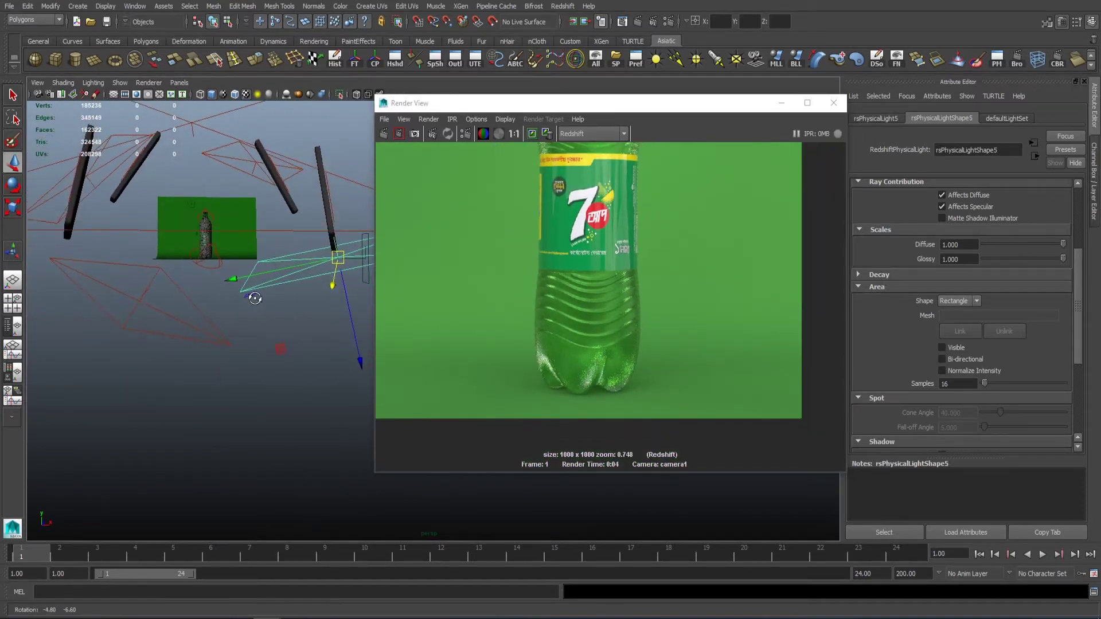
{"action": "left_click", "coordinate": [240, 331]}
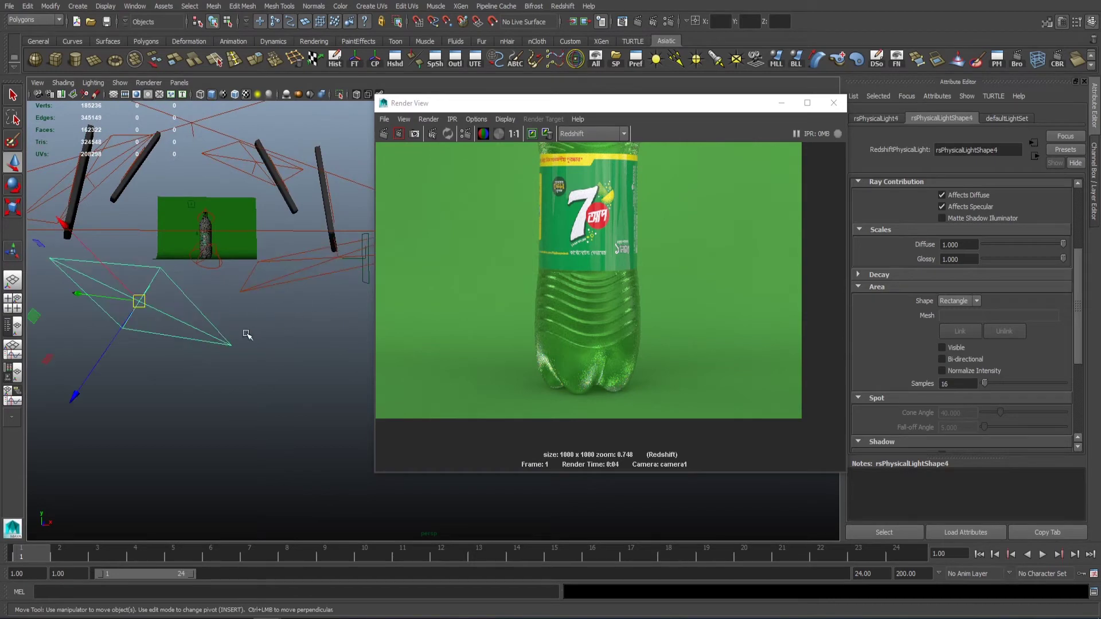
{"action": "type", "text": "1"}
{"action": "key", "text": "Return"}
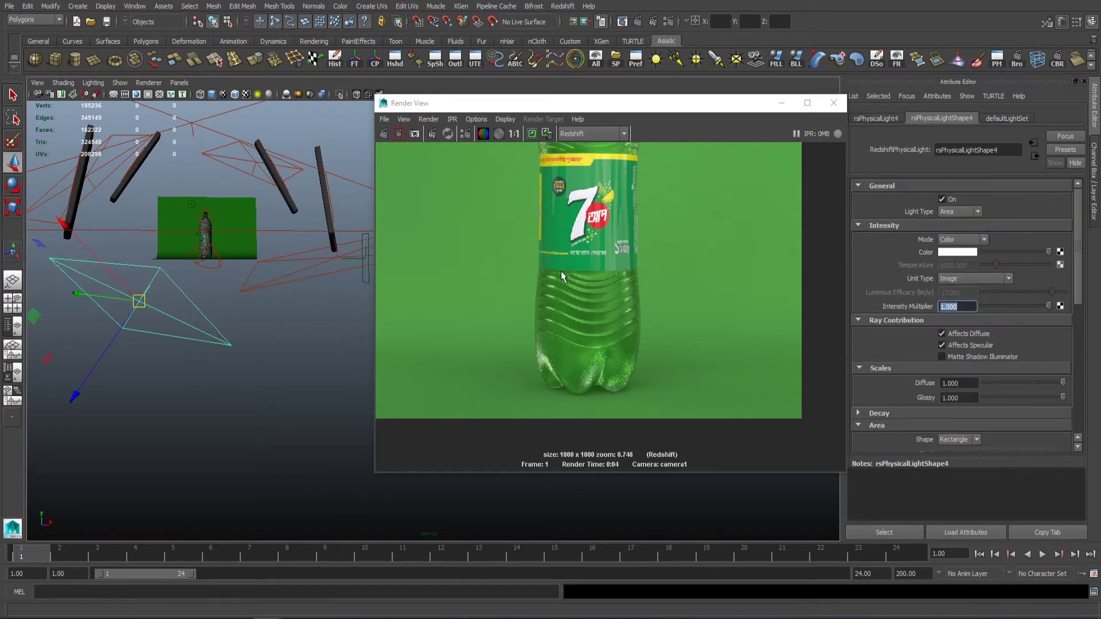
- Render a region over the bottle's base with the light now on
{"action": "left_click_drag", "start_coordinate": [520, 272], "coordinate": [596, 377]}
{"action": "type", "text": "3.000"}
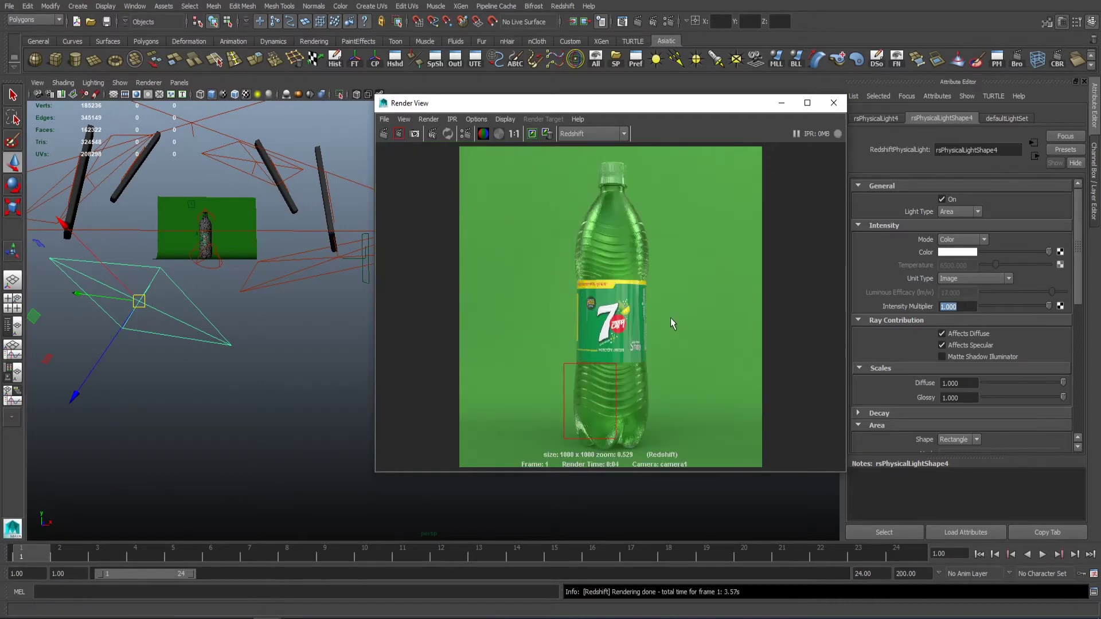
{"action": "left_click", "coordinate": [398, 133]}
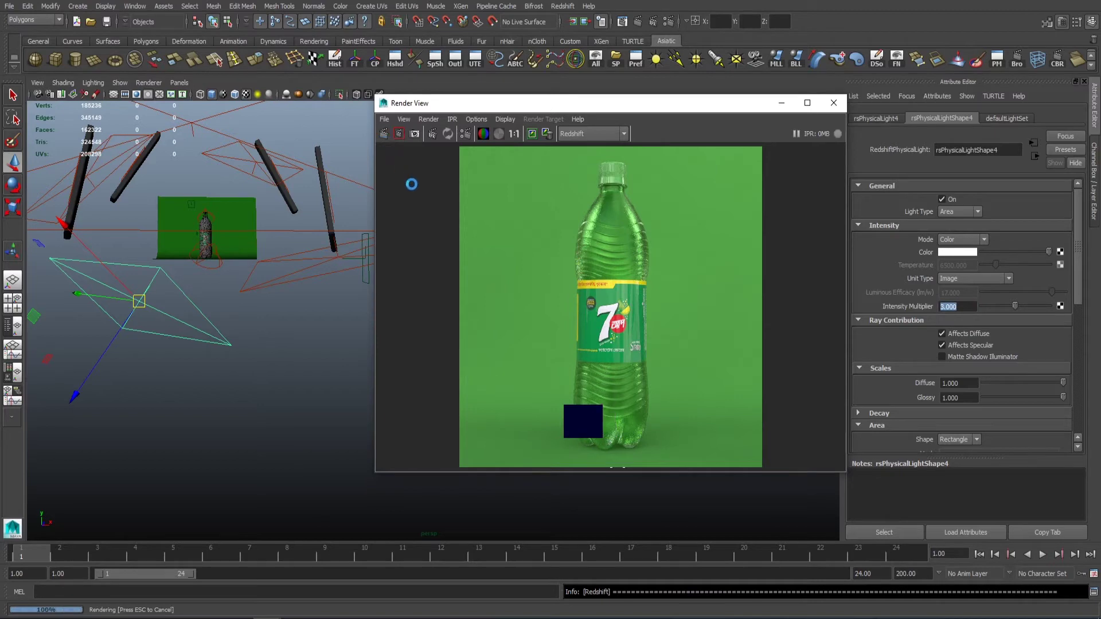
{"action": "scroll", "coordinate": [644, 257], "scroll_direction": "up", "scroll_amount": 3}
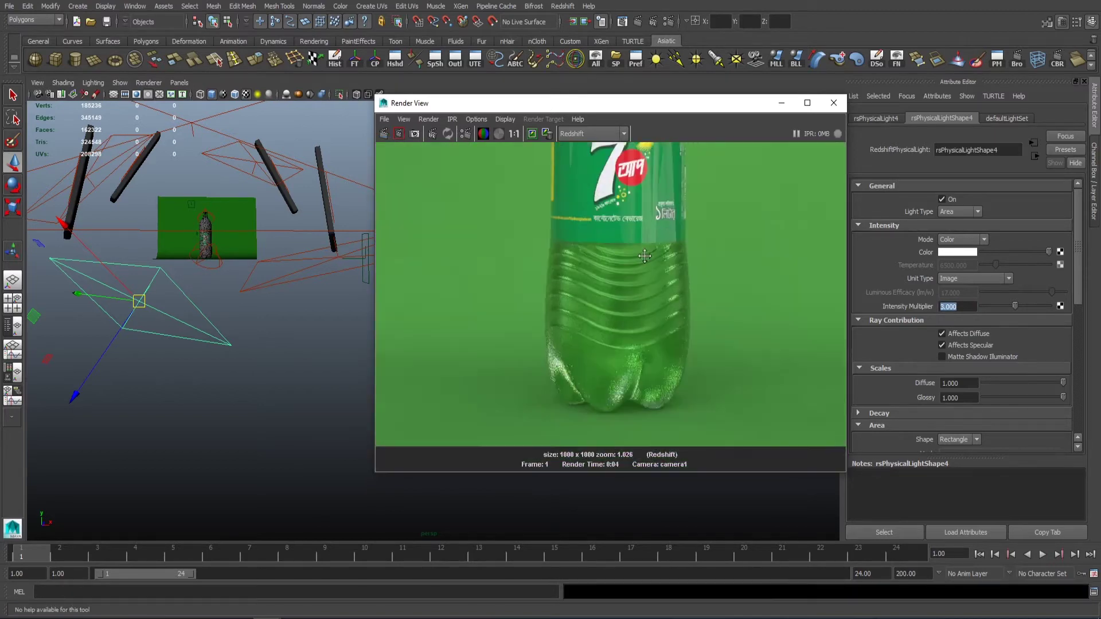
{"action": "middle_click_drag", "start_coordinate": [644, 257], "coordinate": [615, 241], "text": "alt"}
{"action": "scroll", "coordinate": [596, 269], "scroll_direction": "down", "scroll_amount": 2}
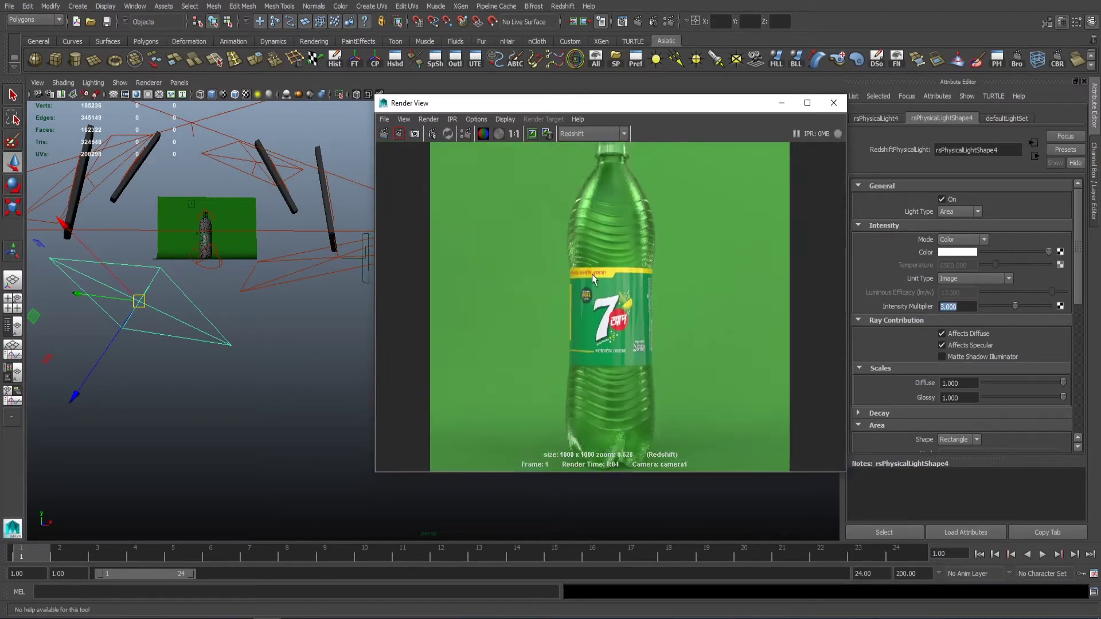
{"action": "scroll", "coordinate": [596, 279], "scroll_direction": "up", "scroll_amount": 1}
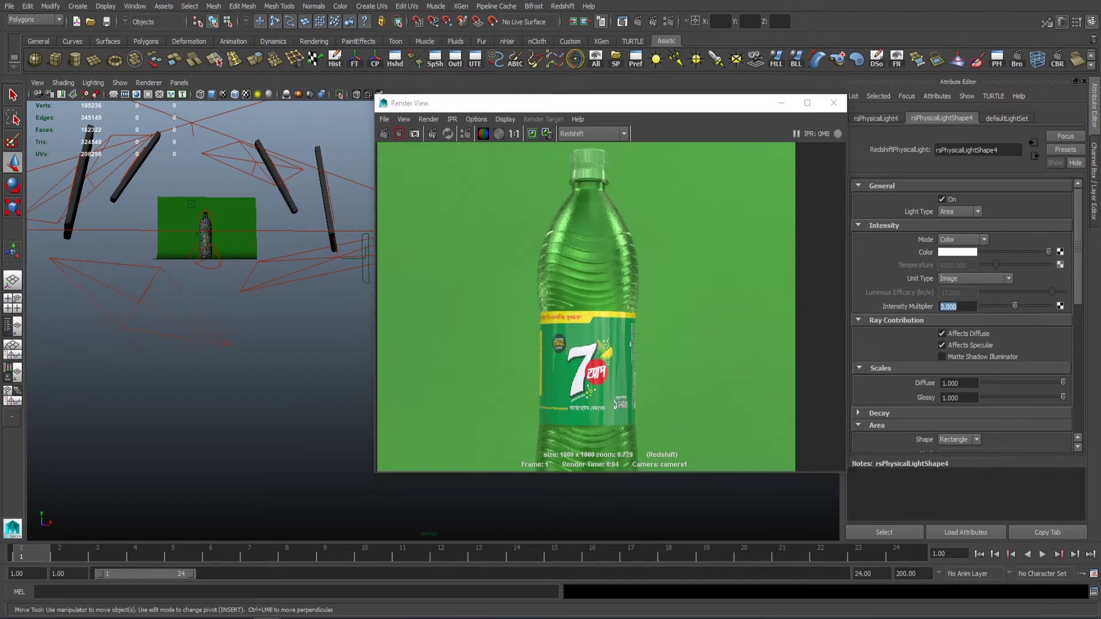
- Set the Glass refraction roughness to 0.1 and render a region around the bottle neck
{"action": "left_click_drag", "start_coordinate": [612, 110], "coordinate": [549, 112]}
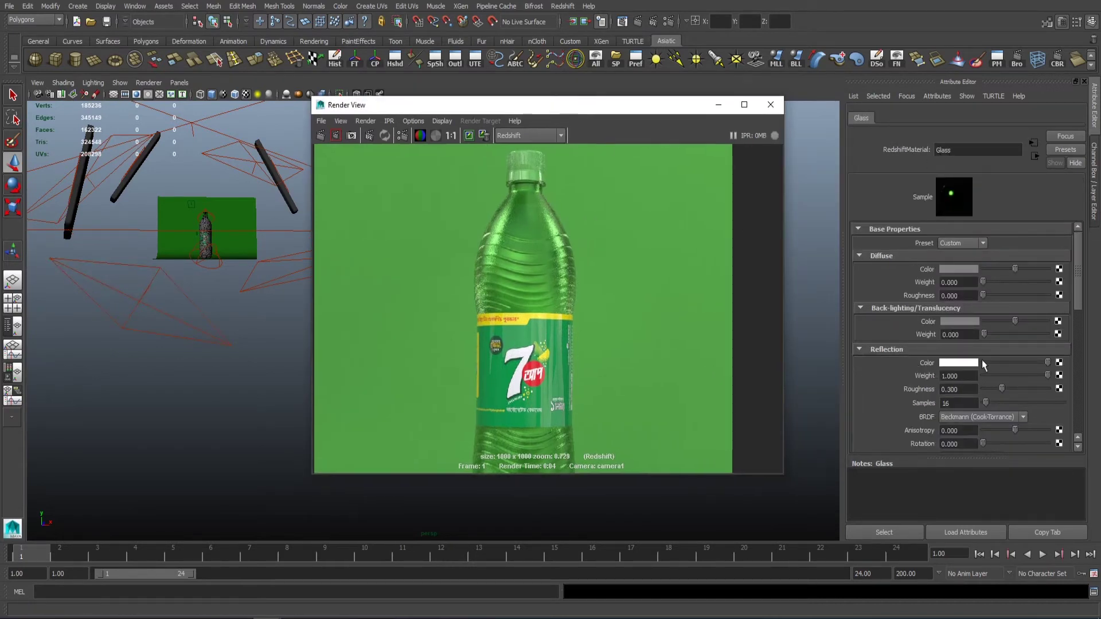
{"action": "double_click", "coordinate": [950, 389]}
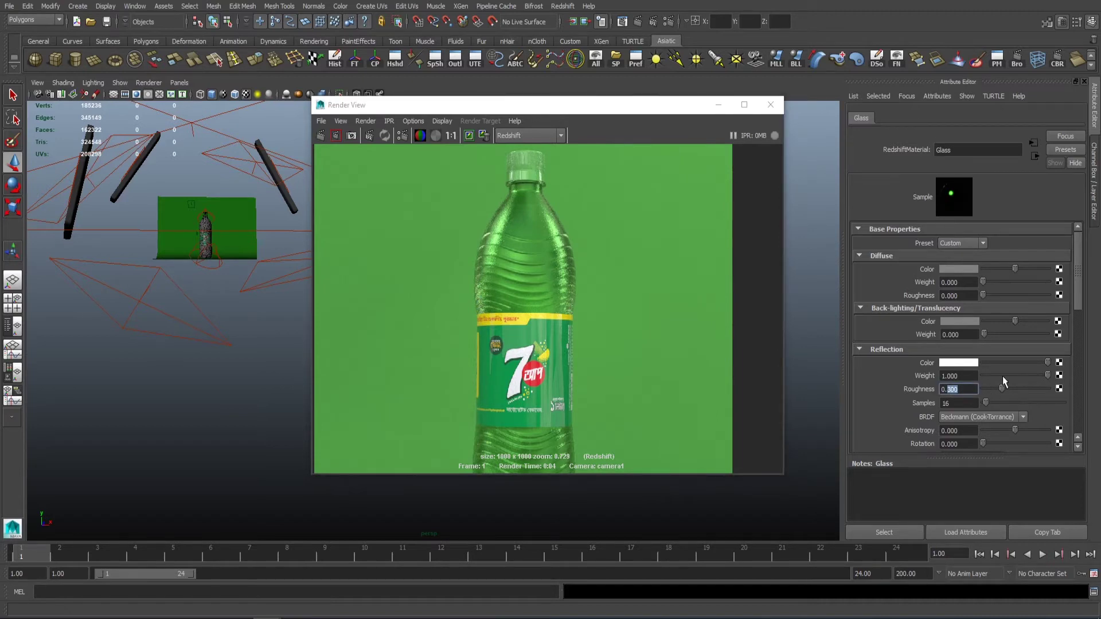
{"action": "scroll", "coordinate": [1004, 382], "scroll_direction": "down", "scroll_amount": 3}
{"action": "scroll", "coordinate": [1003, 381], "scroll_direction": "down", "scroll_amount": 2}
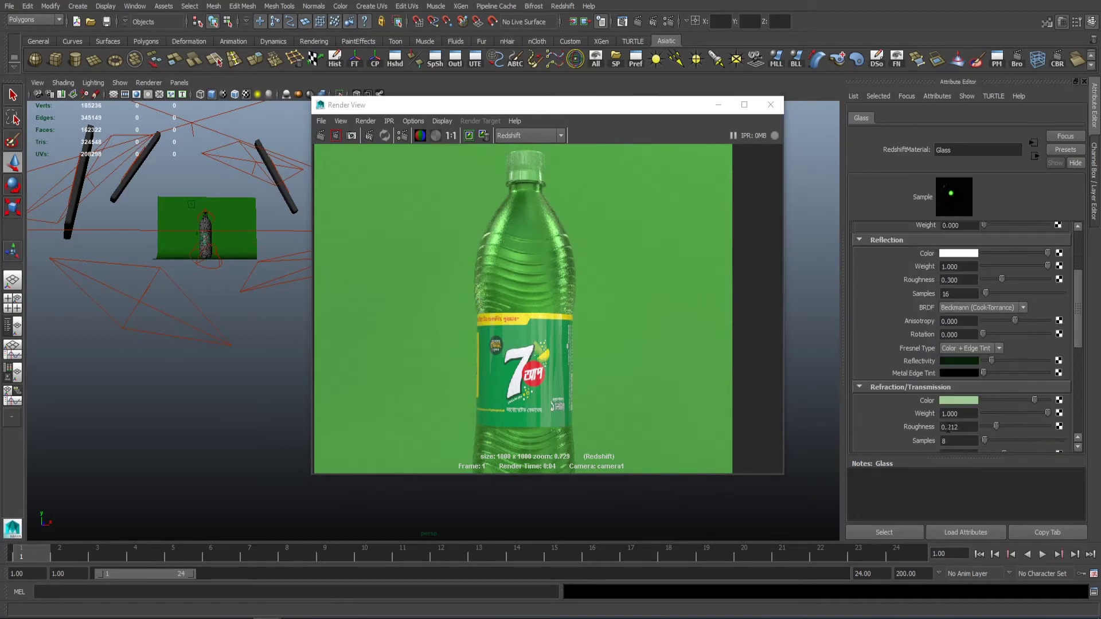
{"action": "scroll", "coordinate": [977, 420], "scroll_direction": "down", "scroll_amount": 2}
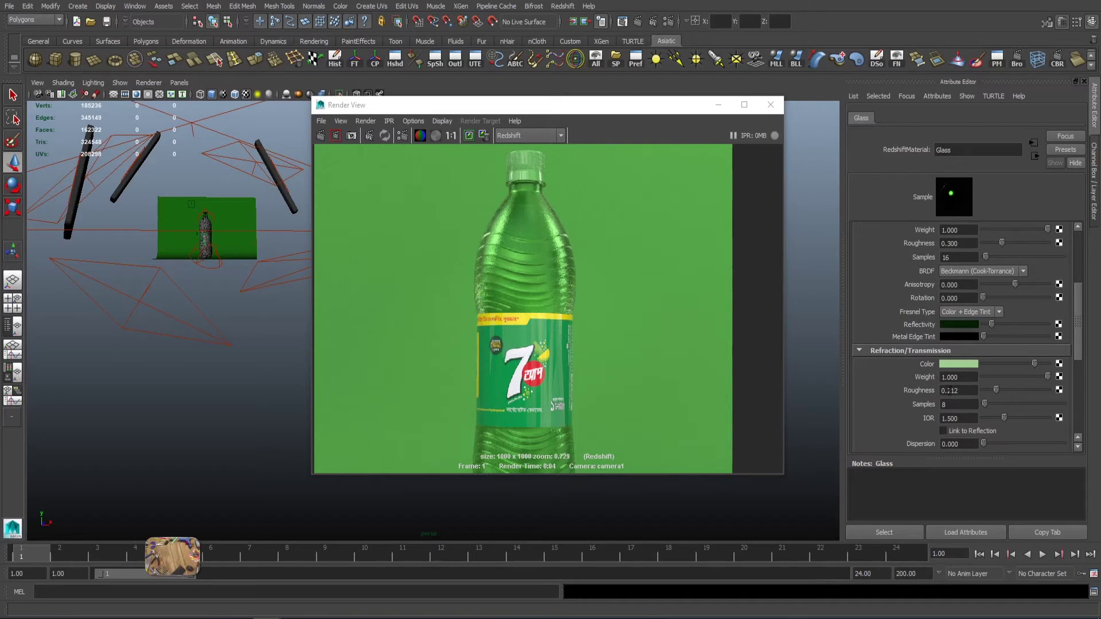
{"action": "type", "text": "1"}
{"action": "key", "text": "Return"}
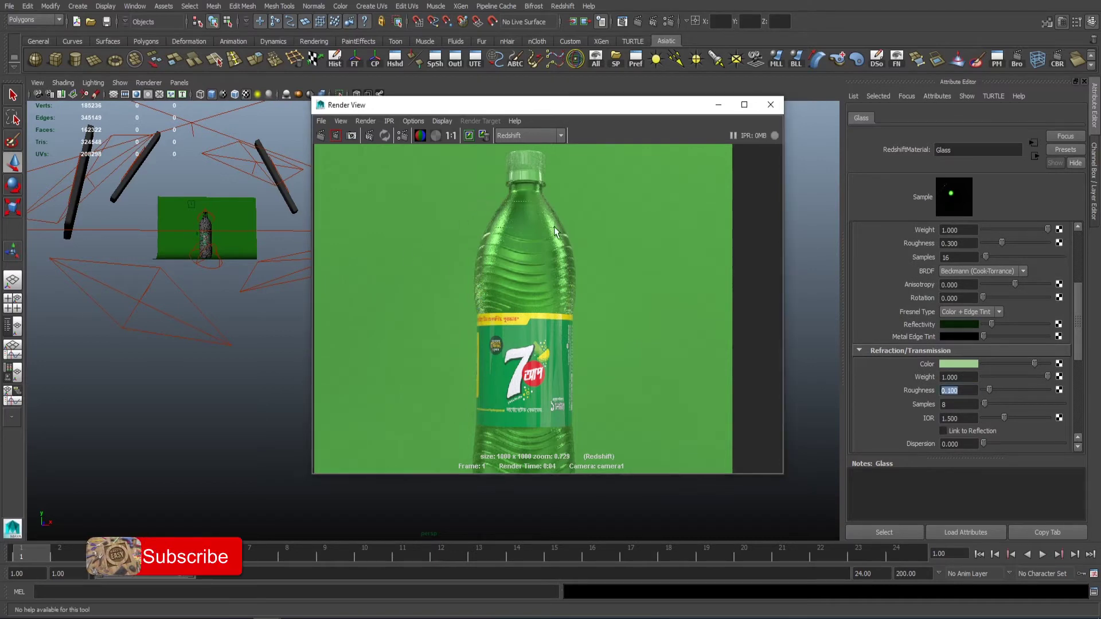
{"action": "left_click_drag", "start_coordinate": [579, 247], "coordinate": [473, 202]}
{"action": "left_click", "coordinate": [336, 136]}
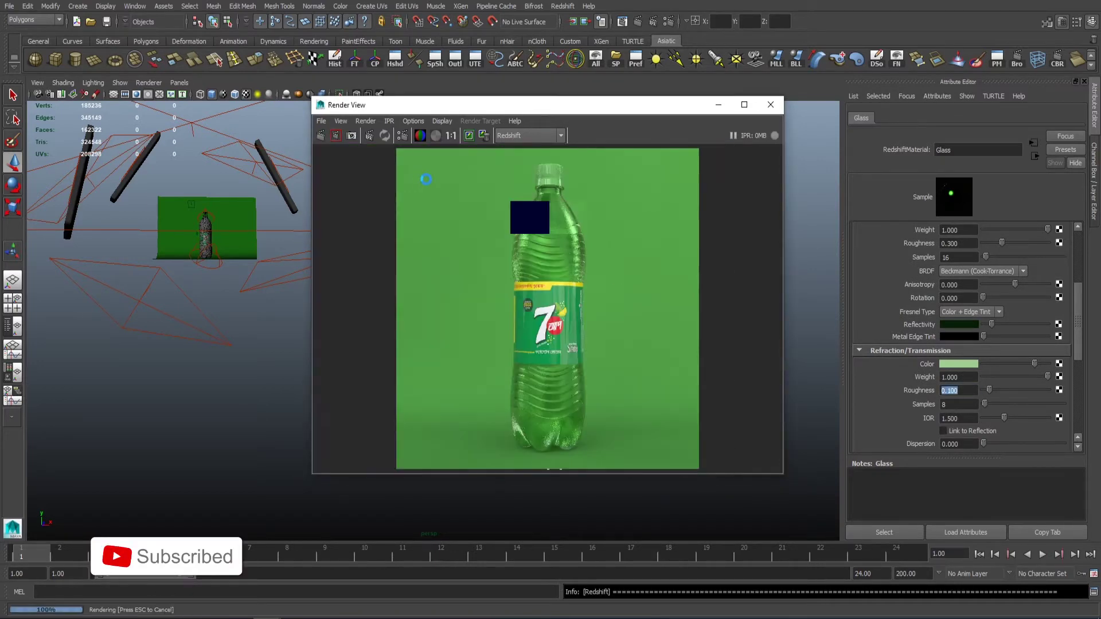
{"action": "scroll", "coordinate": [754, 311], "scroll_direction": "up", "scroll_amount": 5}
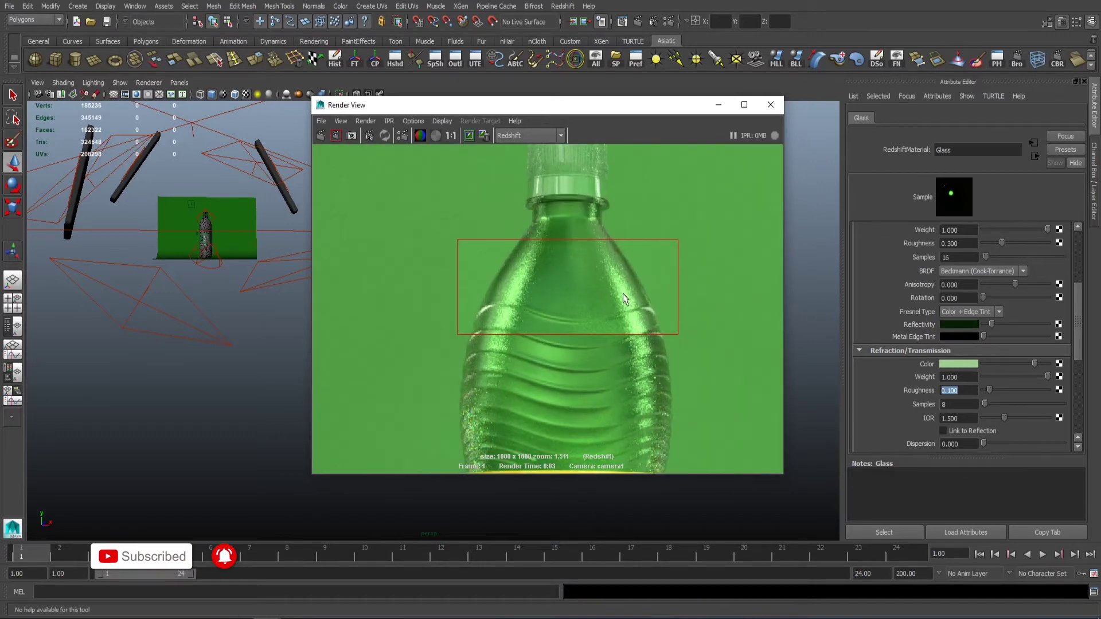
- Try refraction roughness 0 with 32 refraction samples and re-render the region
{"action": "type", "text": "0"}
{"action": "key", "text": "Tab"}
{"action": "type", "text": "32"}
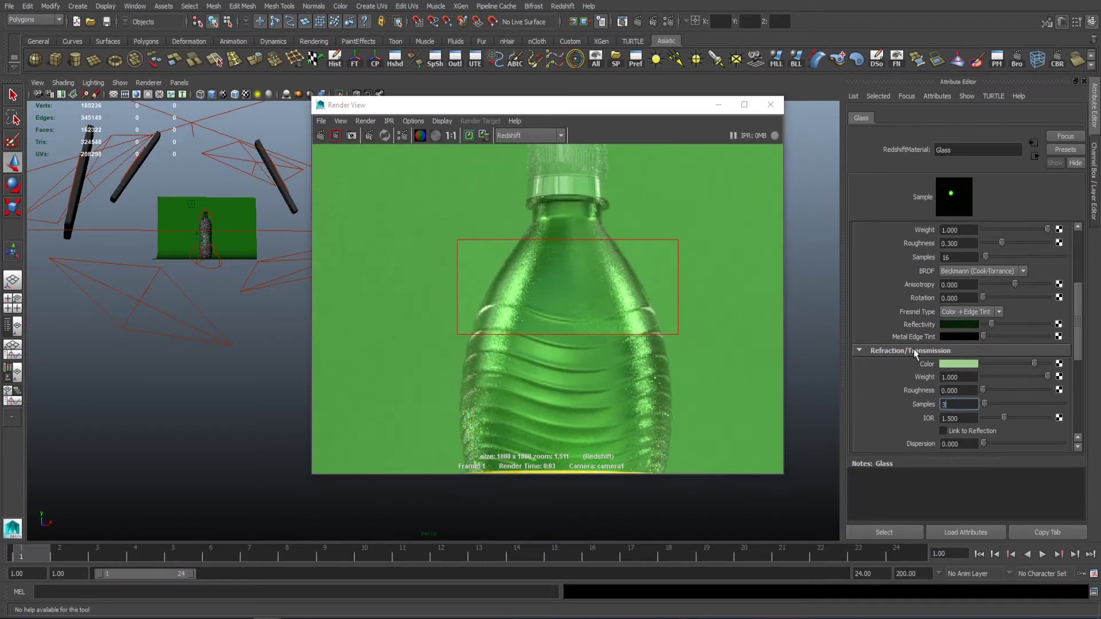
{"action": "key", "text": "Return"}
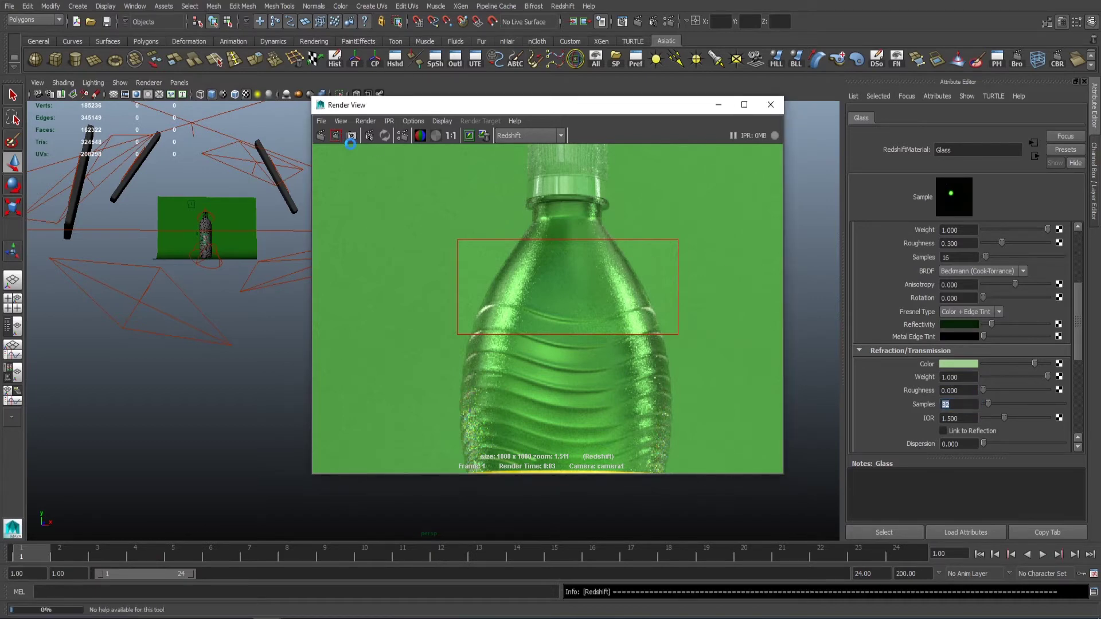
{"action": "left_click", "coordinate": [337, 136]}
- Render a region over the bottle's lower half and zoom in on it
{"action": "scroll", "coordinate": [509, 246], "scroll_direction": "up", "scroll_amount": 2}
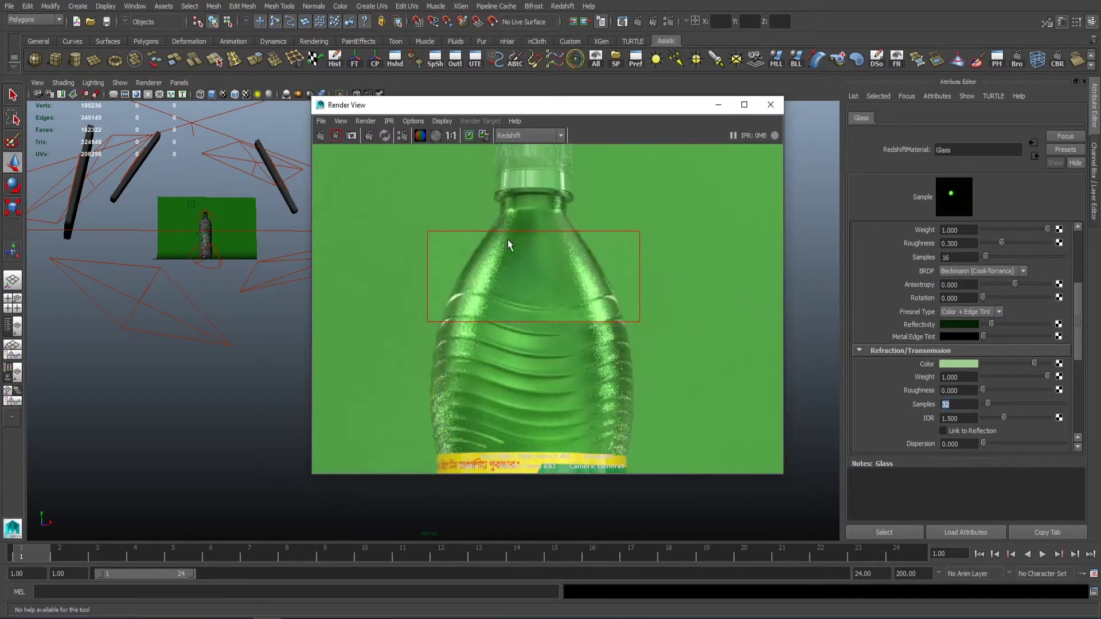
{"action": "scroll", "coordinate": [610, 246], "scroll_direction": "up", "scroll_amount": 2}
{"action": "scroll", "coordinate": [646, 324], "scroll_direction": "down", "scroll_amount": 1}
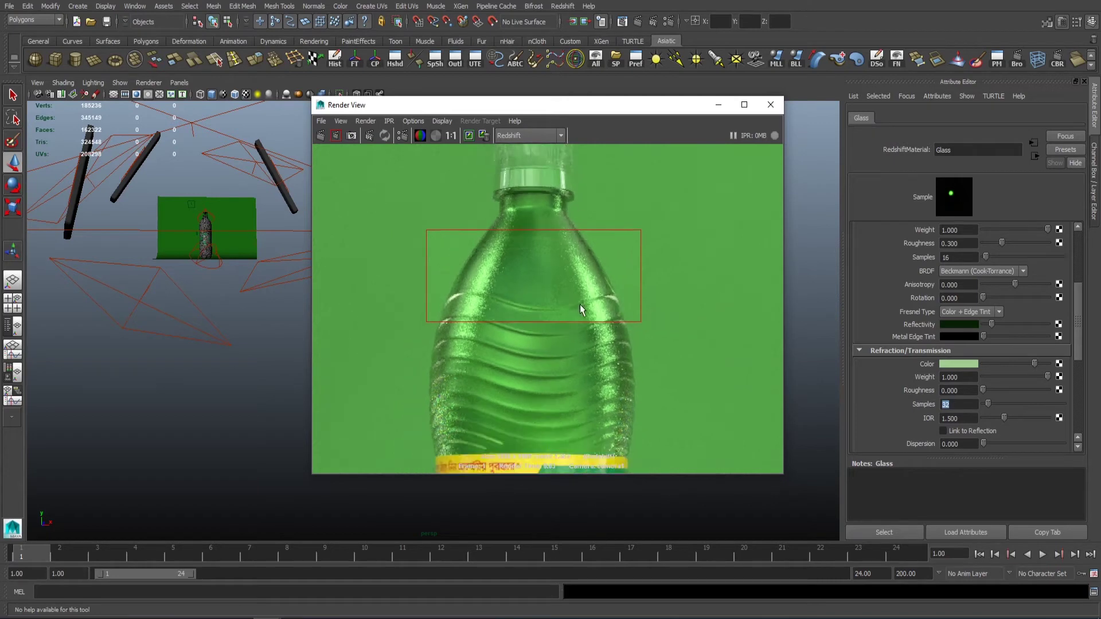
{"action": "scroll", "coordinate": [583, 307], "scroll_direction": "down", "scroll_amount": 1}
{"action": "scroll", "coordinate": [516, 287], "scroll_direction": "down", "scroll_amount": 2}
{"action": "left_click_drag", "start_coordinate": [463, 270], "coordinate": [646, 351]}
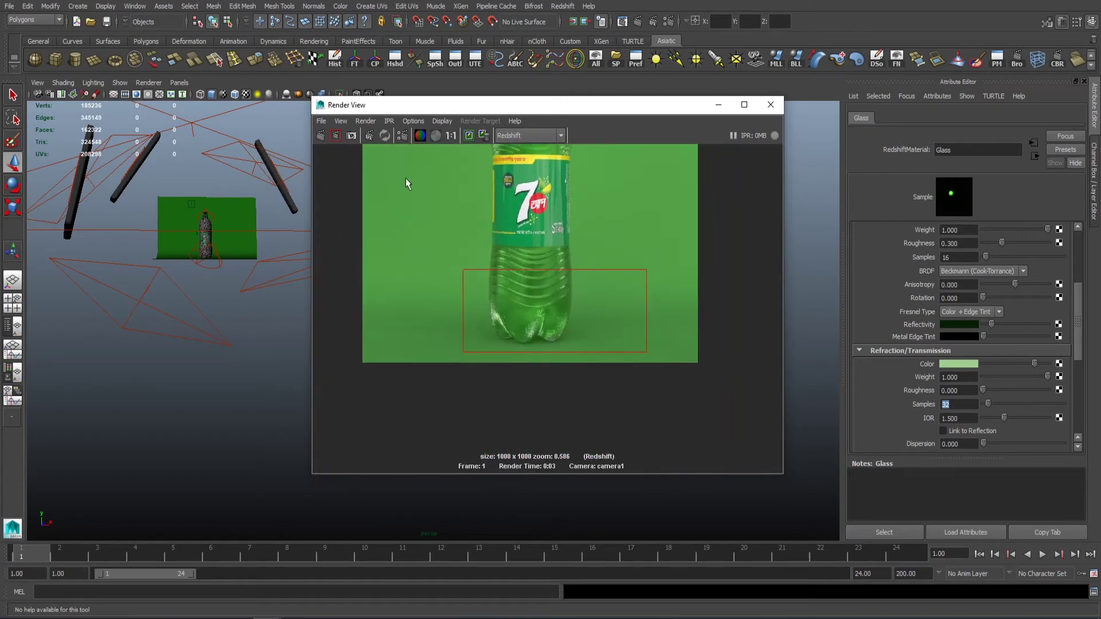
{"action": "left_click", "coordinate": [337, 138]}
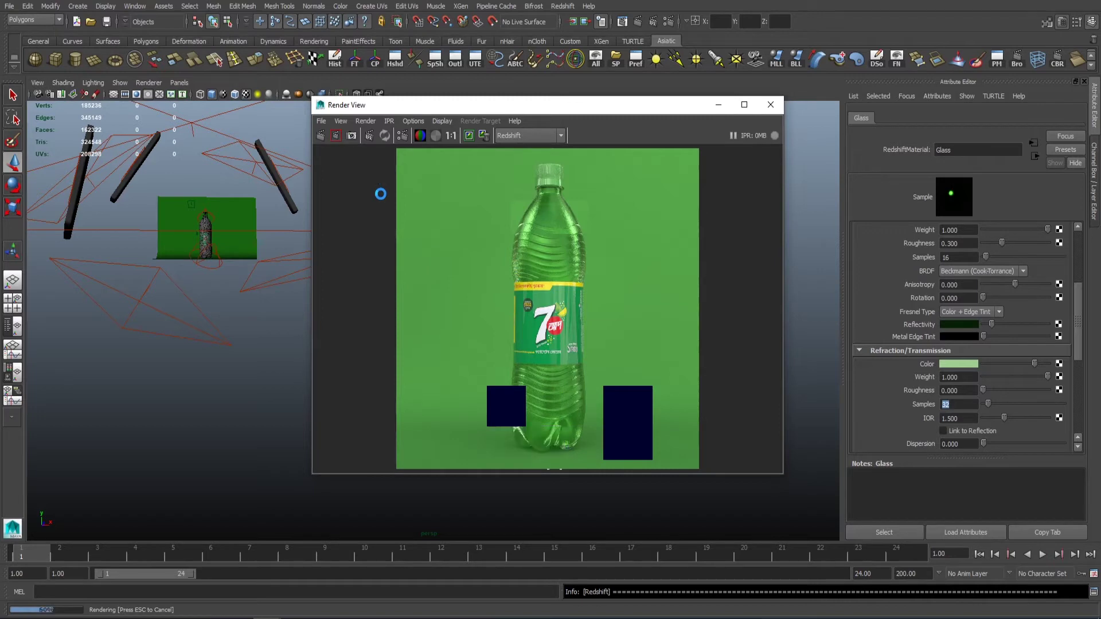
{"action": "right_click_drag", "start_coordinate": [527, 400], "coordinate": [759, 346], "text": "alt"}
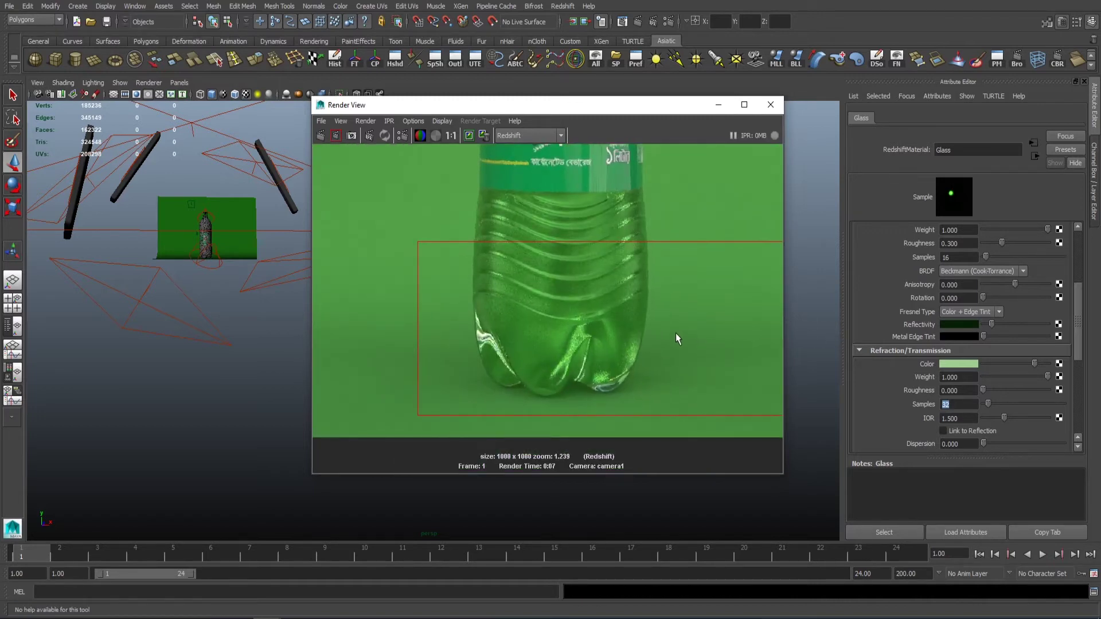
{"action": "middle_click_drag", "start_coordinate": [674, 332], "coordinate": [666, 340], "text": "alt"}
- Restore refraction roughness to 0.1 and render the bottle bottom region
{"action": "double_click", "coordinate": [952, 390]}
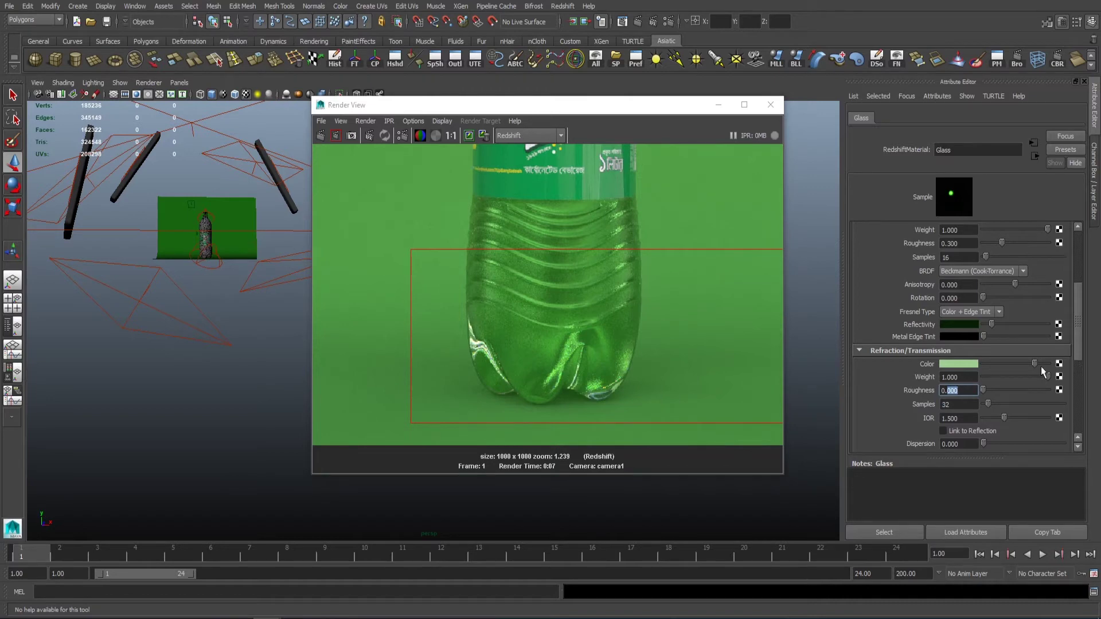
{"action": "type", "text": "1"}
{"action": "key", "text": "Return"}
{"action": "left_click_drag", "start_coordinate": [655, 411], "coordinate": [445, 303]}
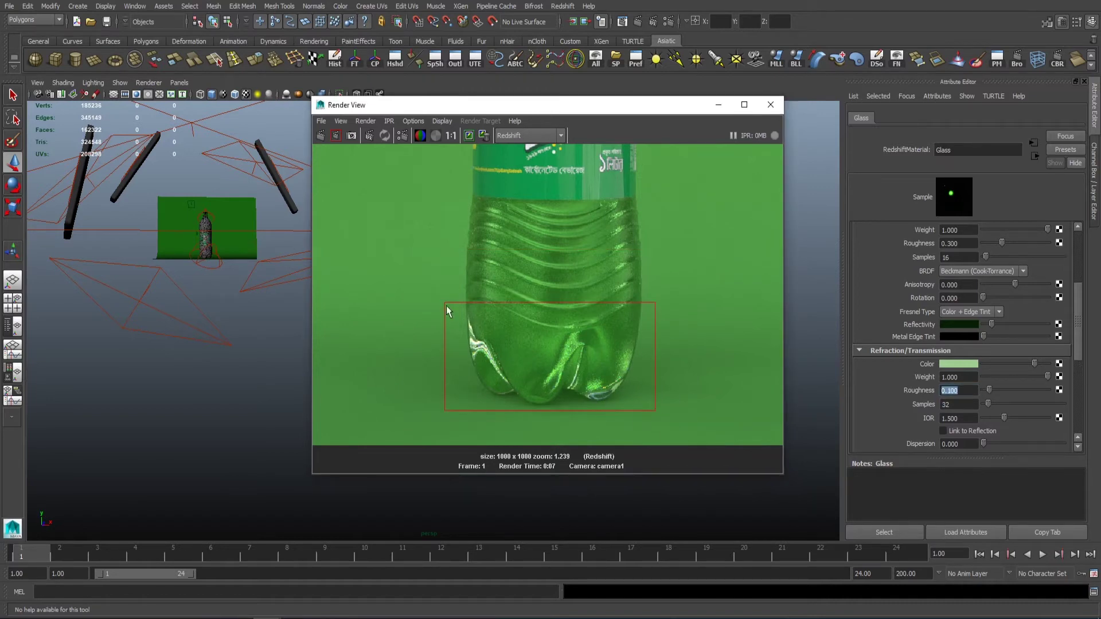
{"action": "left_click", "coordinate": [336, 135]}
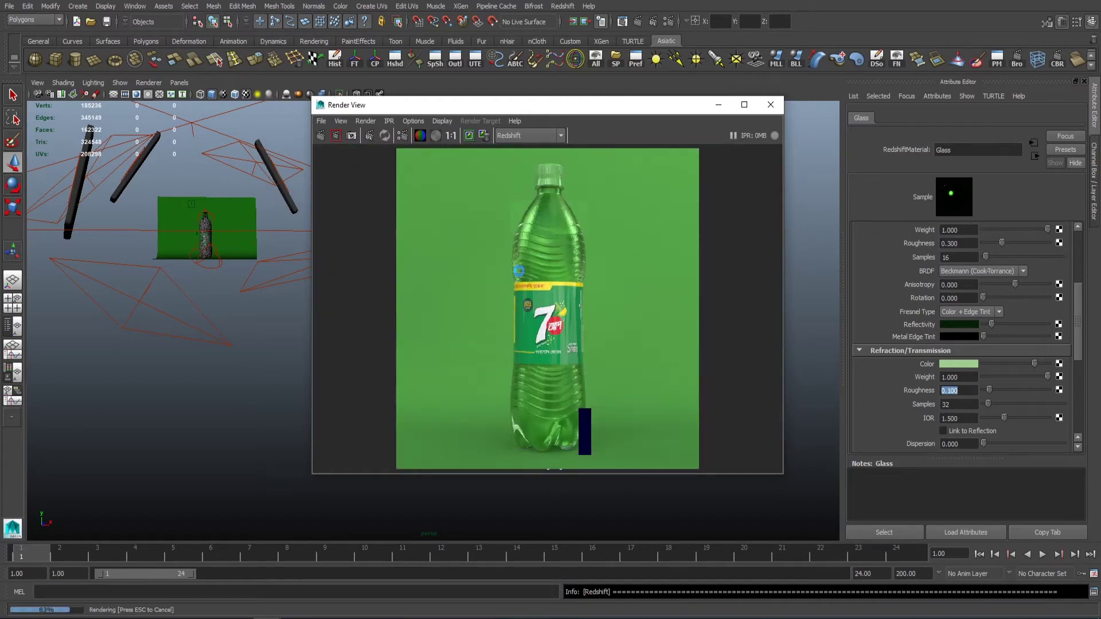
- Give the Glass a light green reflection colour and re-render the region
{"action": "scroll", "coordinate": [977, 364], "scroll_direction": "up", "scroll_amount": 3}
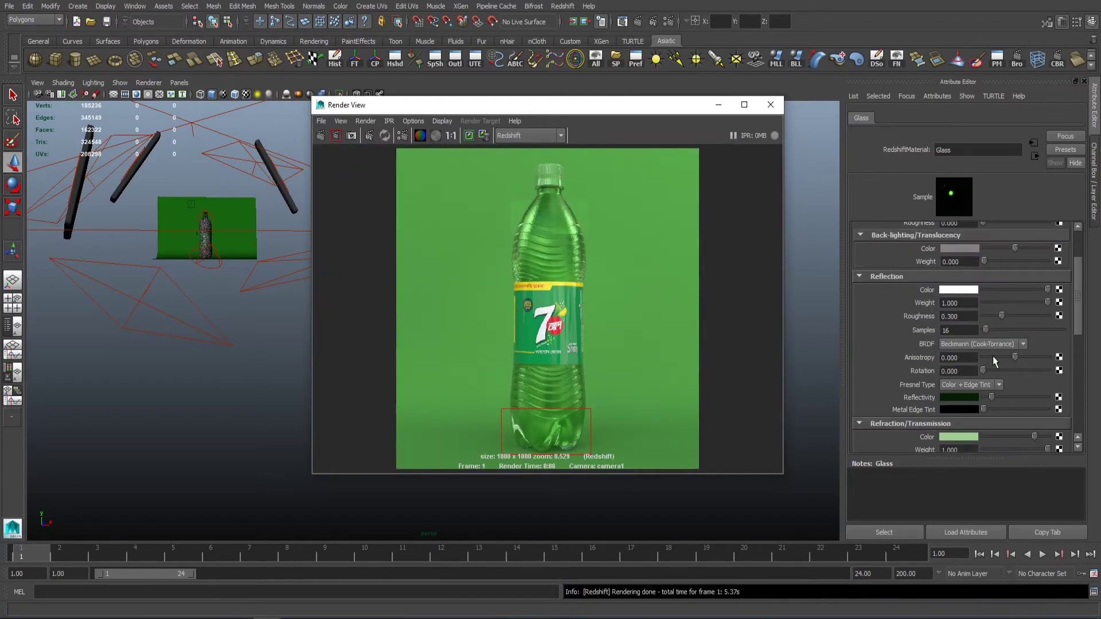
{"action": "left_click", "coordinate": [958, 290]}
{"action": "left_click", "coordinate": [336, 135]}
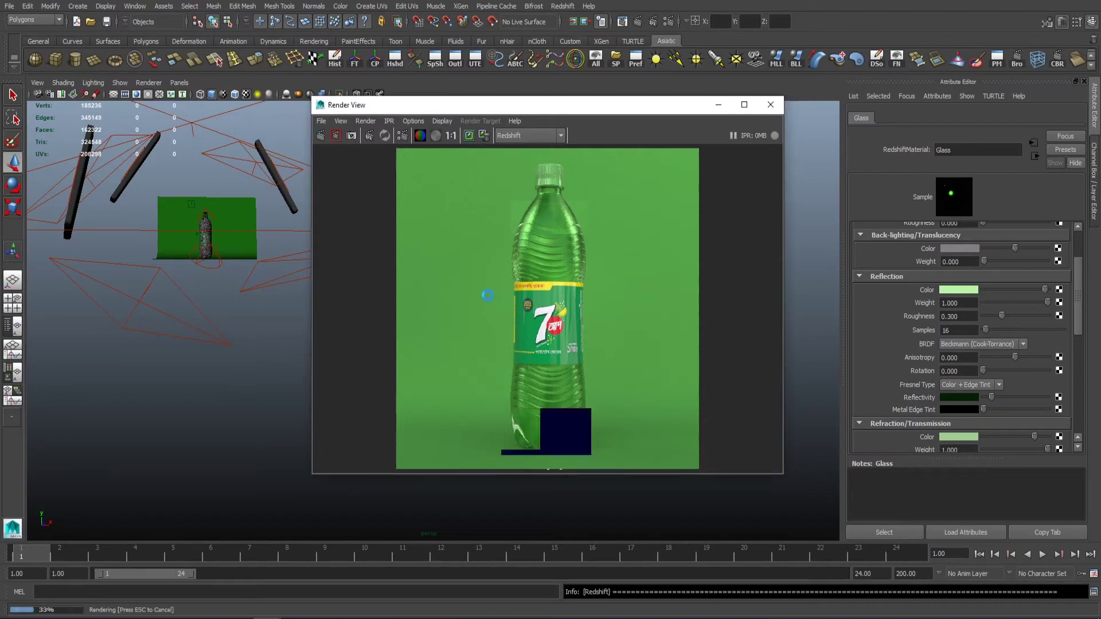
{"action": "scroll", "coordinate": [498, 312], "scroll_direction": "up", "scroll_amount": 3}
{"action": "scroll", "coordinate": [617, 280], "scroll_direction": "up", "scroll_amount": 2}
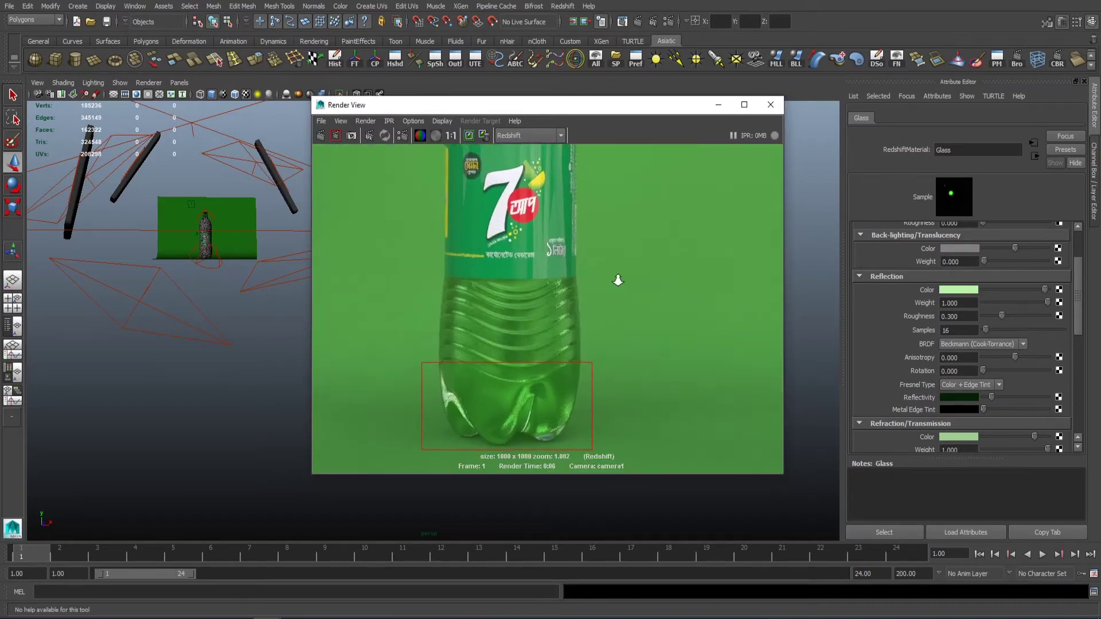
{"action": "scroll", "coordinate": [685, 285], "scroll_direction": "up", "scroll_amount": 2}
{"action": "scroll", "coordinate": [684, 285], "scroll_direction": "down", "scroll_amount": 2}
{"action": "scroll", "coordinate": [685, 285], "scroll_direction": "down", "scroll_amount": 3}
{"action": "scroll", "coordinate": [574, 286], "scroll_direction": "up", "scroll_amount": 2}
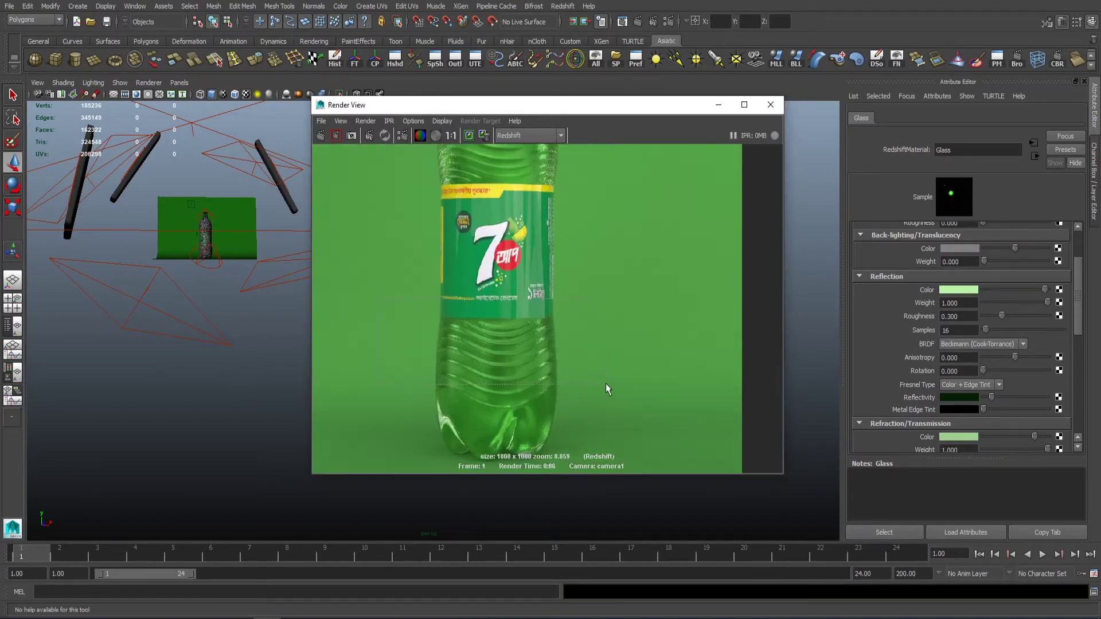
- Render a new region over the bottle and keep a snapshot of the result
{"action": "left_click_drag", "start_coordinate": [378, 298], "coordinate": [604, 391]}
{"action": "left_click", "coordinate": [337, 135]}
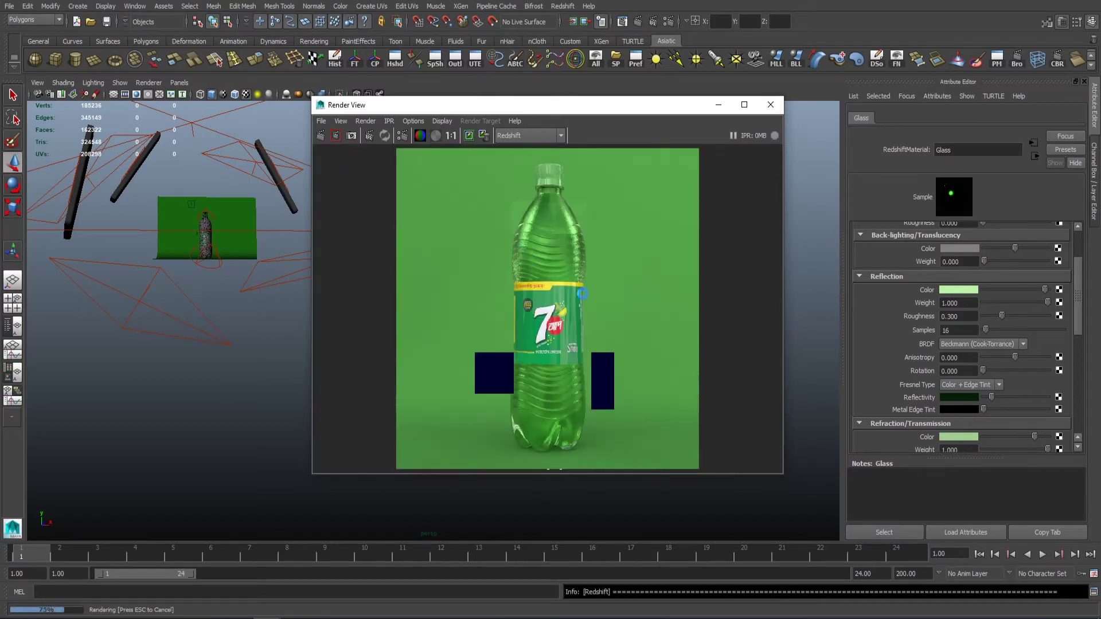
{"action": "scroll", "coordinate": [674, 320], "scroll_direction": "up", "scroll_amount": 2}
{"action": "scroll", "coordinate": [674, 320], "scroll_direction": "down", "scroll_amount": 3}
{"action": "scroll", "coordinate": [573, 286], "scroll_direction": "down", "scroll_amount": 2}
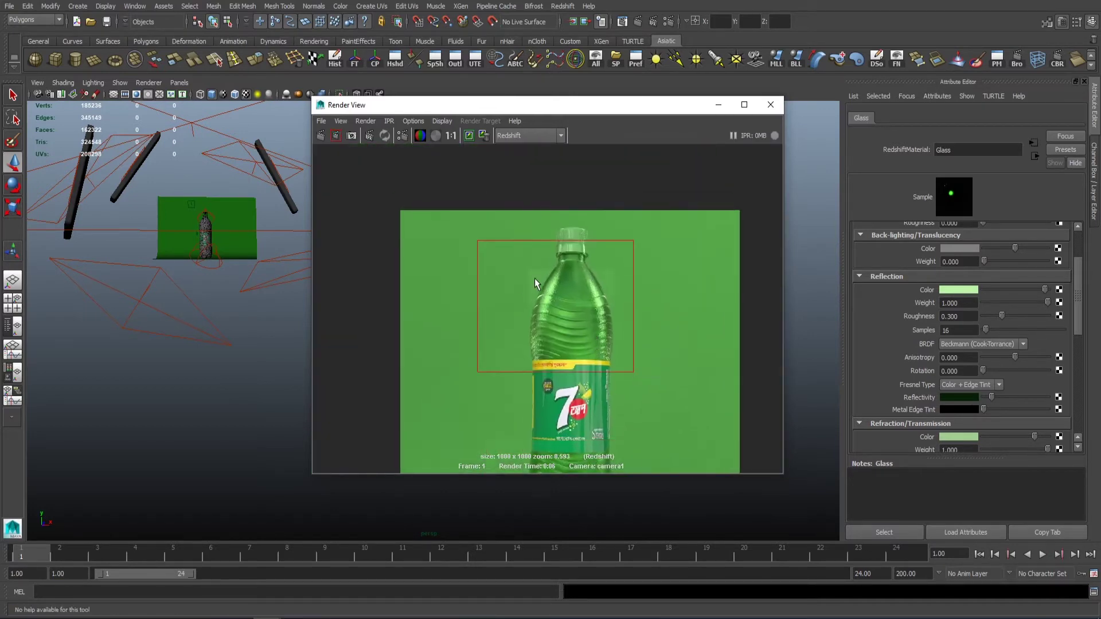
{"action": "left_click", "coordinate": [352, 136]}
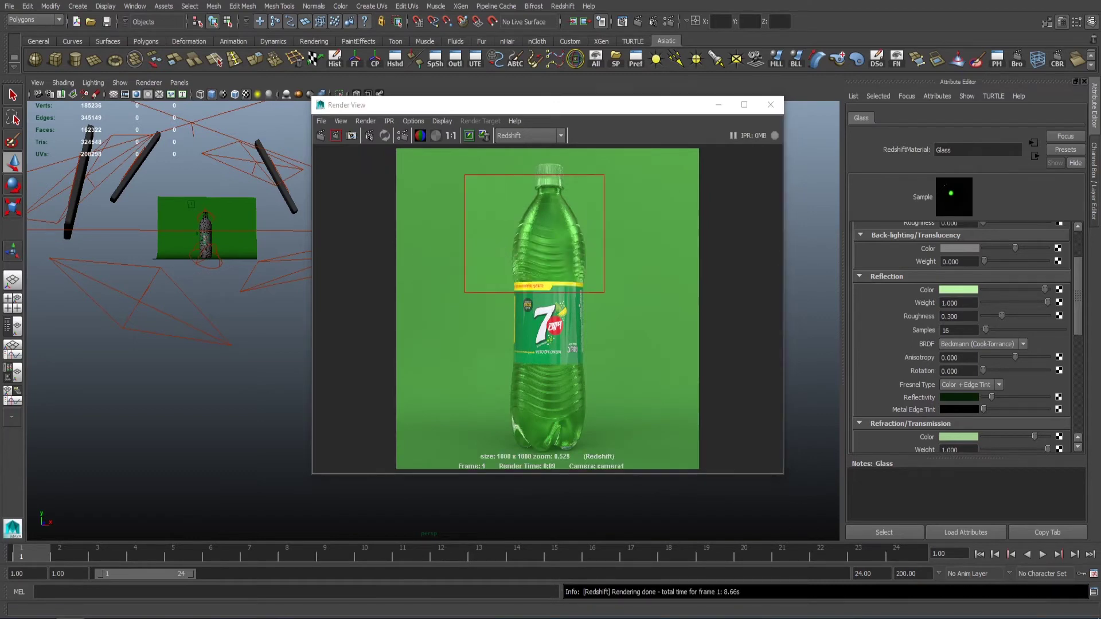
{"action": "scroll", "coordinate": [522, 229], "scroll_direction": "down", "scroll_amount": 1}
{"action": "mouse_move", "coordinate": [298, 258]}
{"action": "left_mouse_down", "text": "alt"}
{"action": "mouse_move", "coordinate": [108, 205]}
{"action": "mouse_move", "coordinate": [243, 248]}
{"action": "left_mouse_up", "text": "alt"}
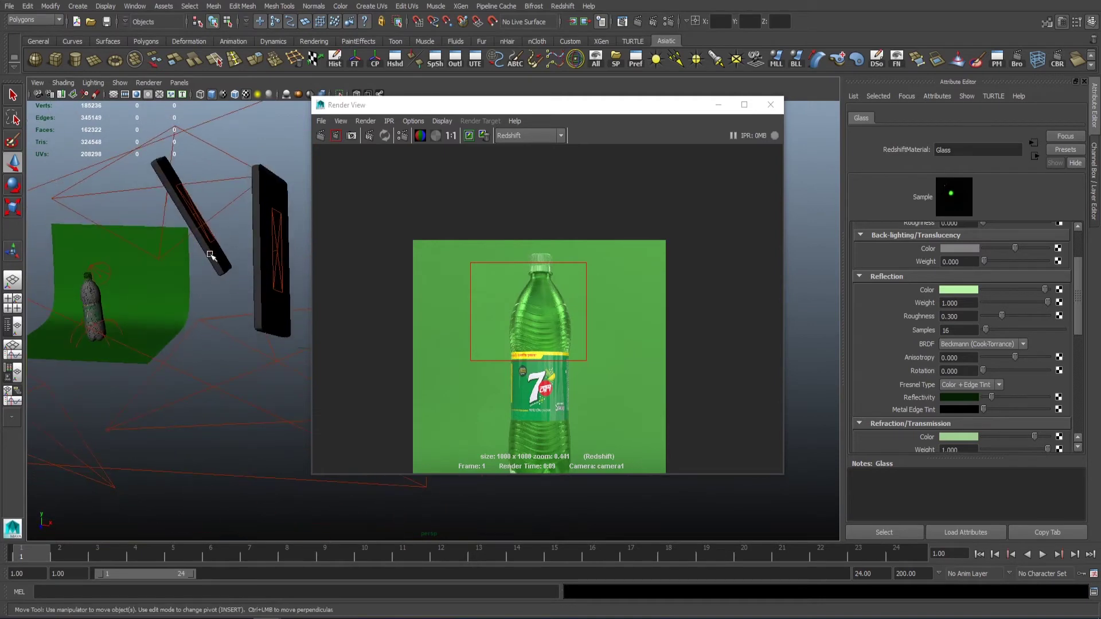
- Delete the slanted light panel and tilt group12 to Rotate X -86.939
{"action": "left_click", "coordinate": [210, 255]}
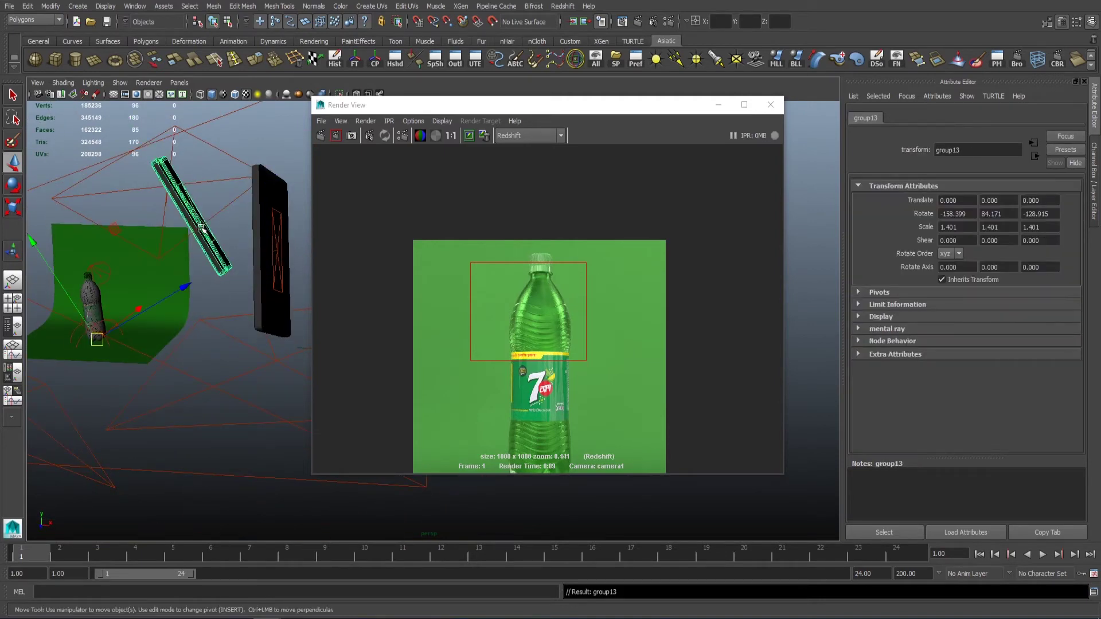
{"action": "key", "text": "Delete"}
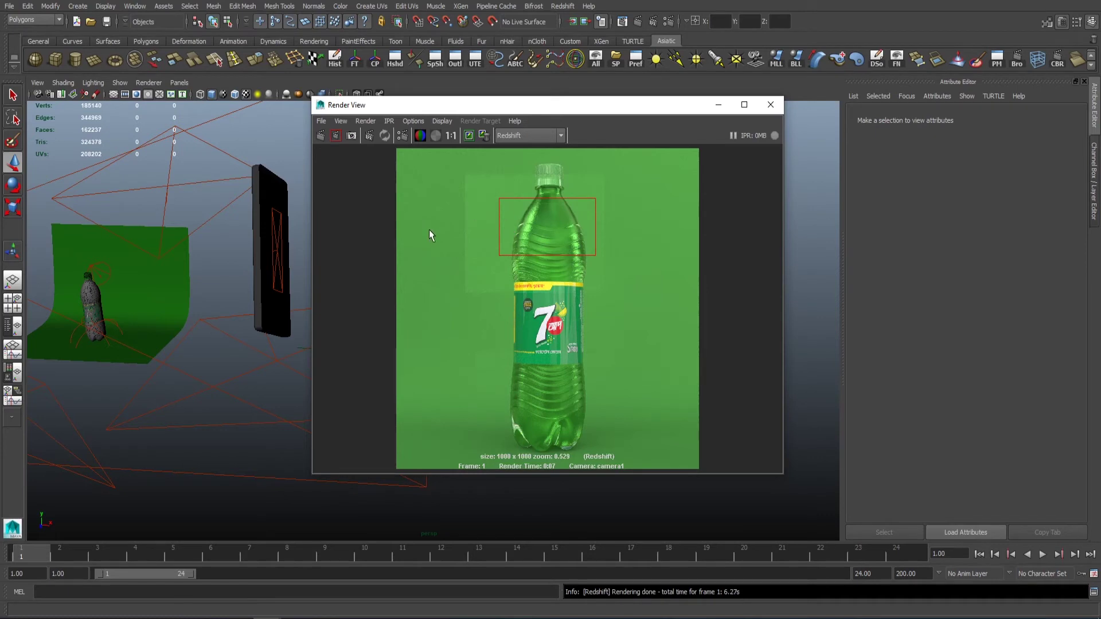
{"action": "left_click", "coordinate": [267, 269]}
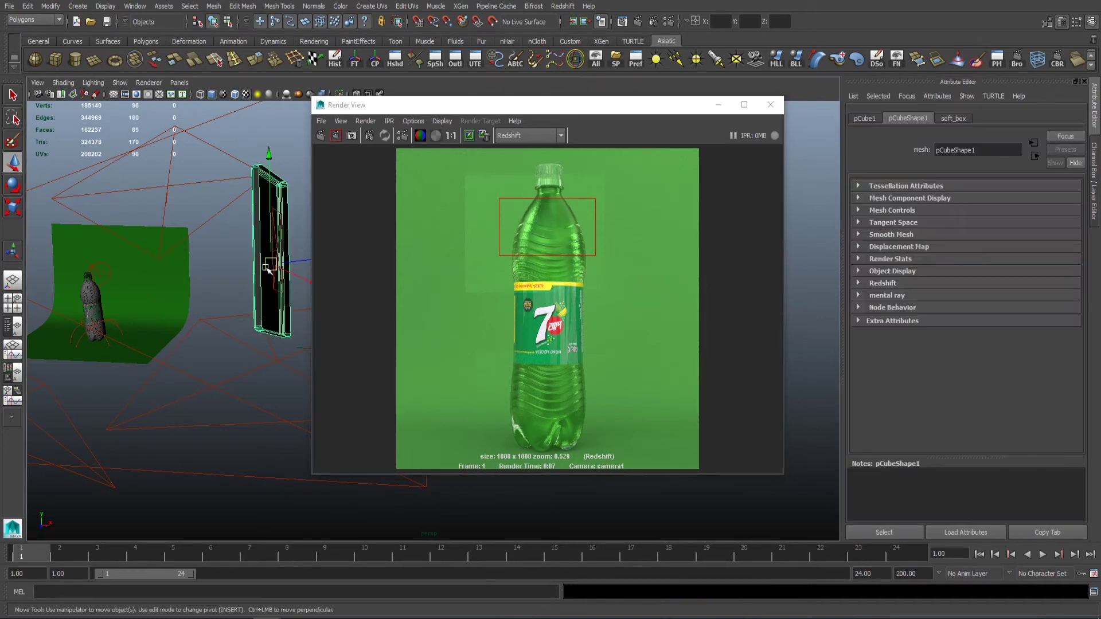
{"action": "key", "text": "e"}
{"action": "left_click_drag", "start_coordinate": [173, 269], "coordinate": [165, 253]}
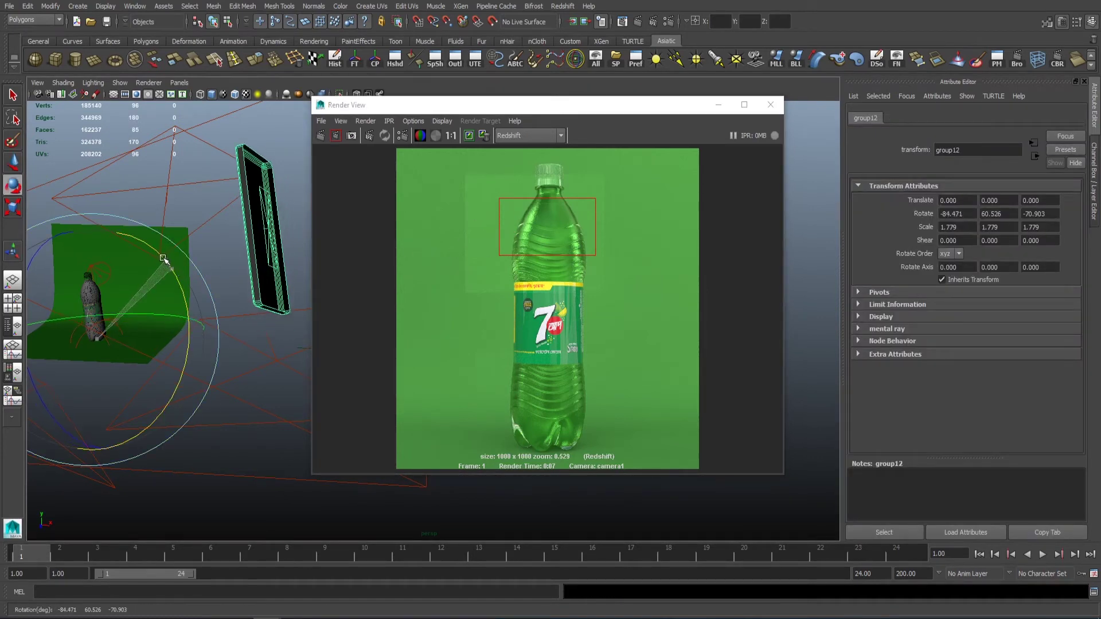
{"action": "left_click_drag", "start_coordinate": [540, 188], "coordinate": [599, 318]}
- Re-render the bottle with the adjusted lighting and save as 7UP 1 Liter Cam 1 redshift.mb
{"action": "left_click", "coordinate": [323, 136]}
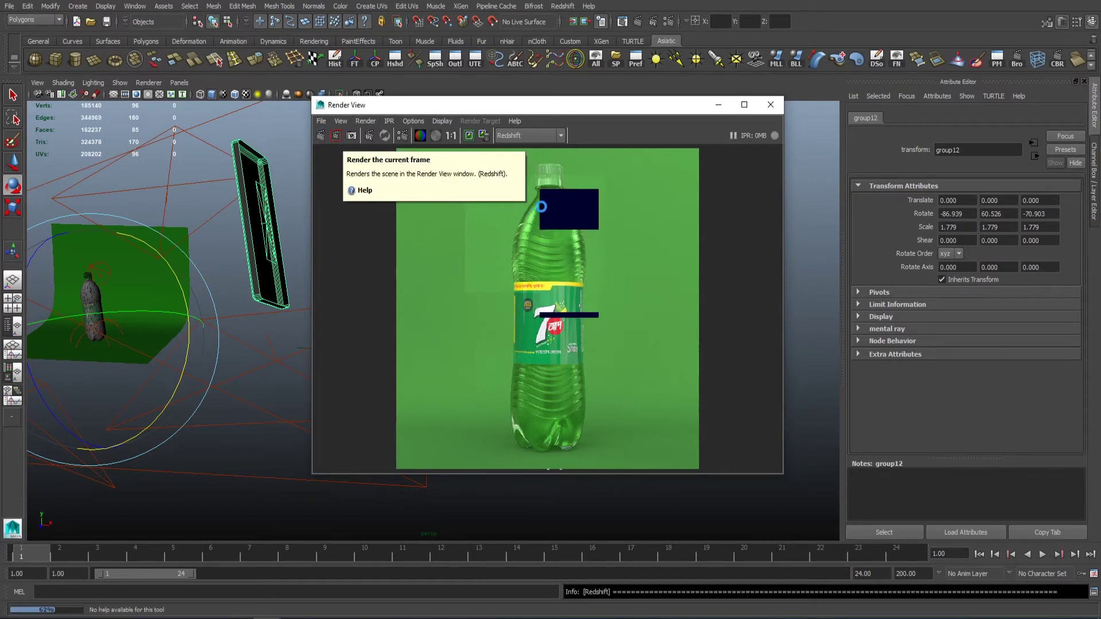
{"action": "scroll", "coordinate": [713, 245], "scroll_direction": "up", "scroll_amount": 2}
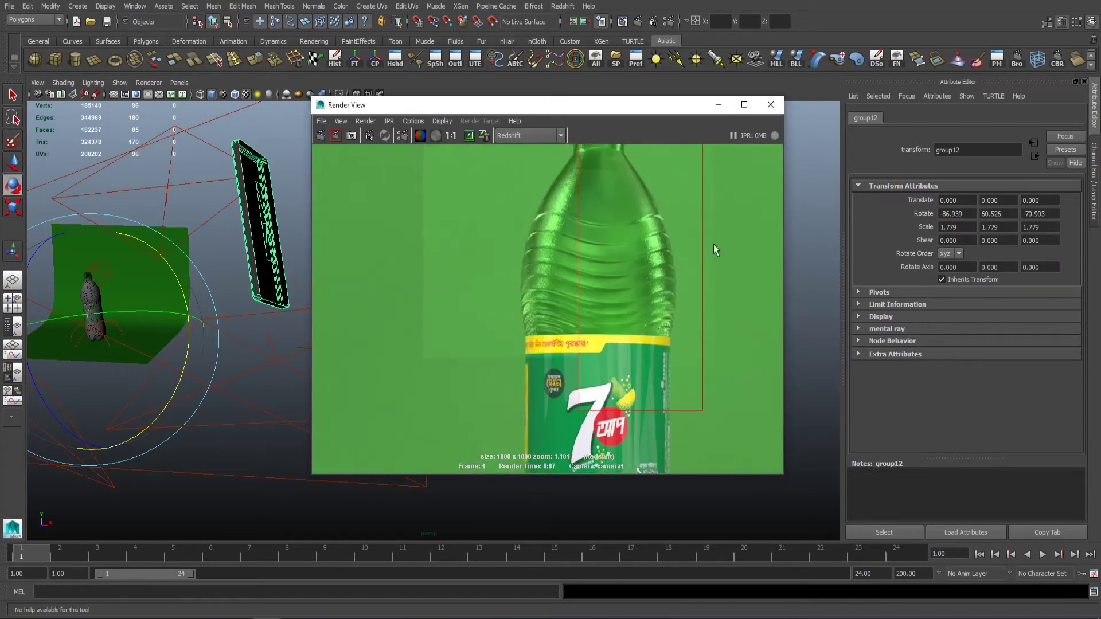
{"action": "scroll", "coordinate": [665, 248], "scroll_direction": "down", "scroll_amount": 1}
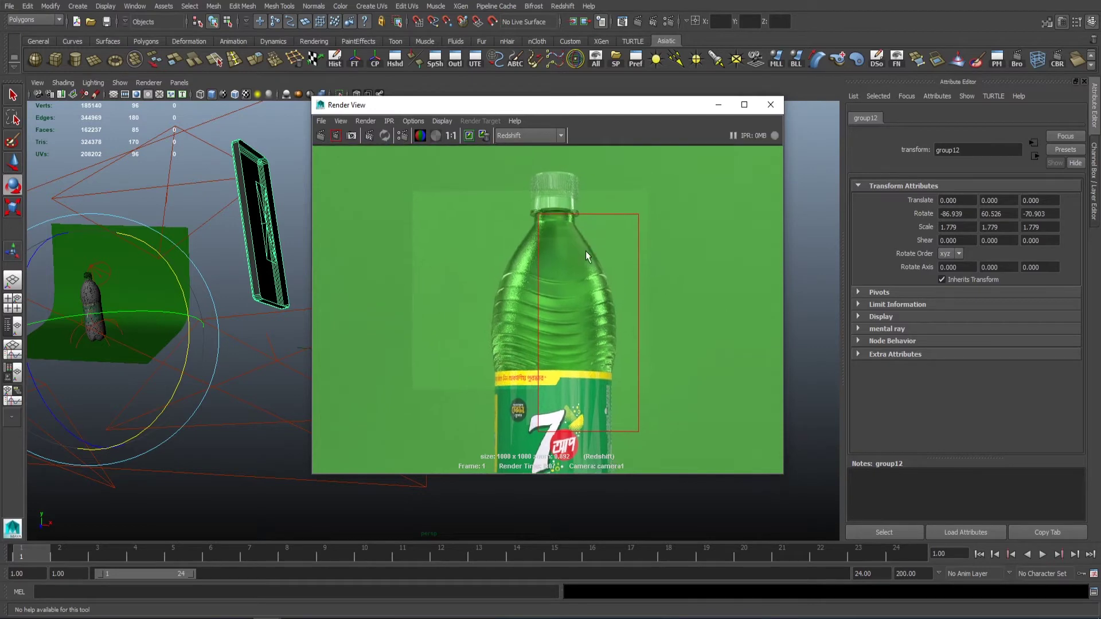
{"action": "scroll", "coordinate": [701, 246], "scroll_direction": "up", "scroll_amount": 2}
{"action": "scroll", "coordinate": [701, 246], "scroll_direction": "down", "scroll_amount": 1}
{"action": "mouse_move", "coordinate": [206, 255]}
{"action": "left_mouse_down", "text": "alt"}
{"action": "mouse_move", "coordinate": [218, 237]}
{"action": "mouse_move", "coordinate": [251, 250]}
{"action": "left_mouse_up", "text": "alt"}
{"action": "key", "text": "w"}
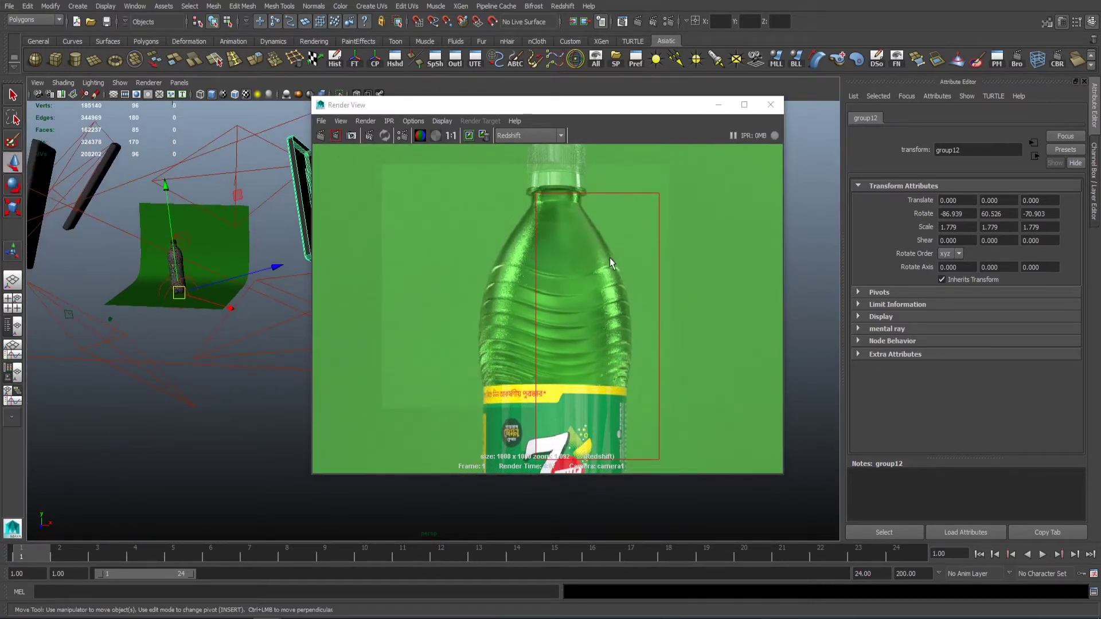
{"action": "key", "text": "ctrl+s"}
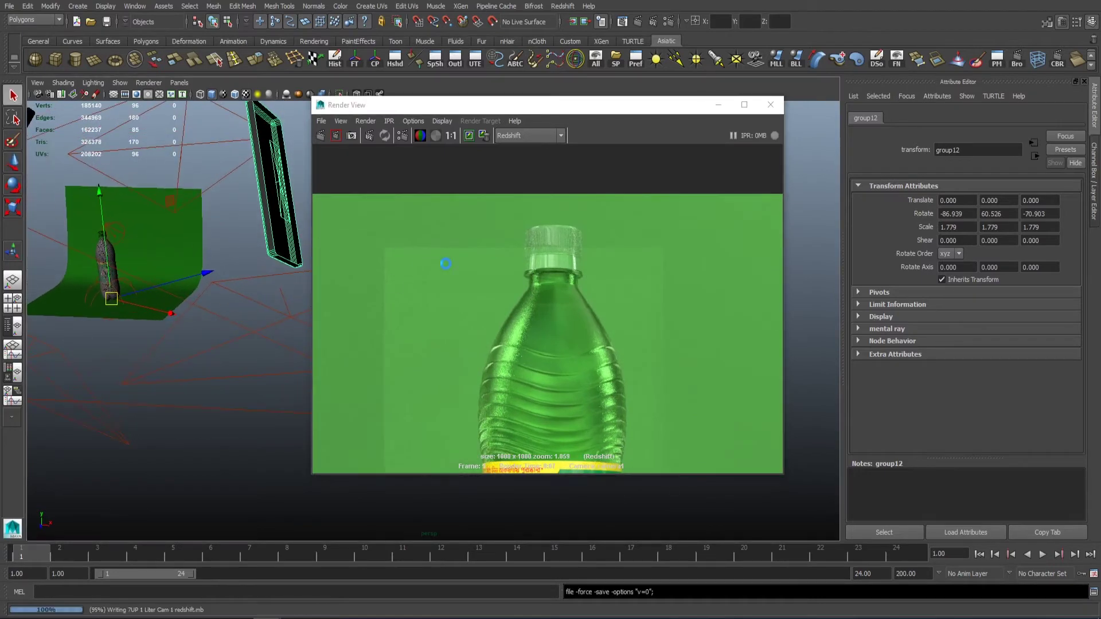
- Close the render window and step the camera view back to see the bottle and backdrop
{"action": "scroll", "coordinate": [460, 263], "scroll_direction": "down", "scroll_amount": 3}
{"action": "scroll", "coordinate": [645, 294], "scroll_direction": "down", "scroll_amount": 2}
{"action": "scroll", "coordinate": [604, 259], "scroll_direction": "down", "scroll_amount": 1}
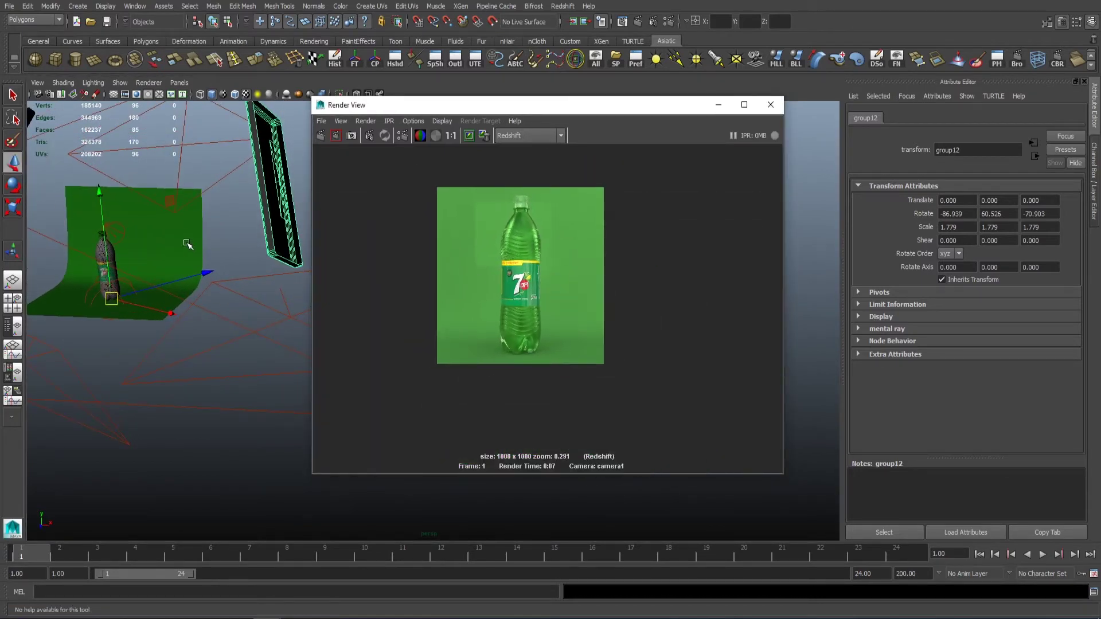
{"action": "left_click", "coordinate": [186, 244]}
{"action": "scroll", "coordinate": [533, 344], "scroll_direction": "up", "scroll_amount": 2}
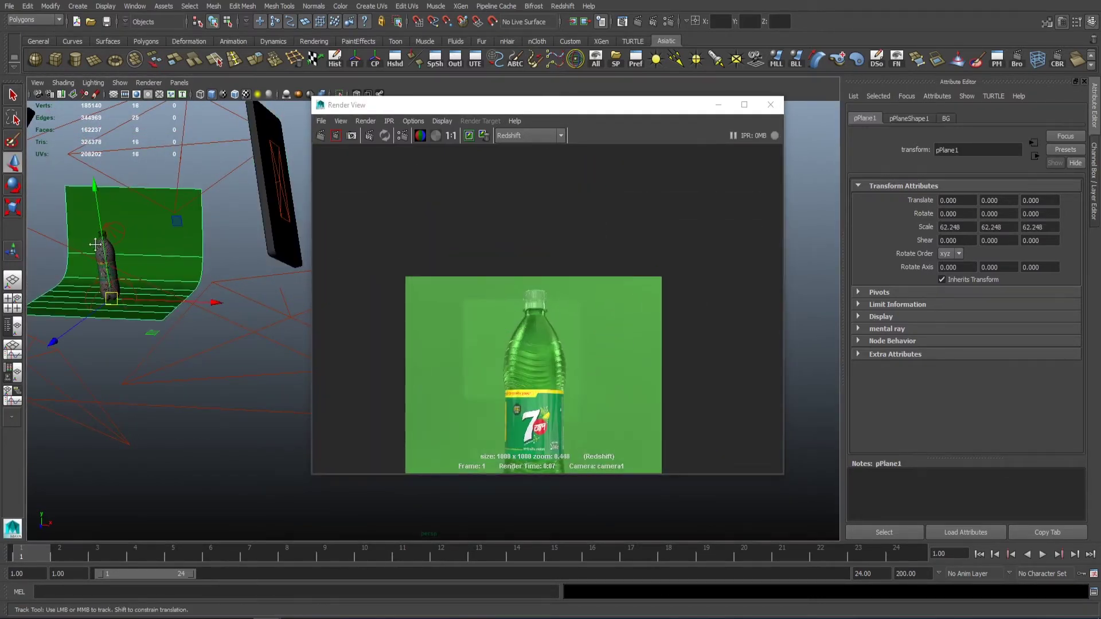
{"action": "key", "text": "bracketleft"}
{"action": "key", "text": "bracketleft"}
{"action": "key", "text": "bracketleft"}
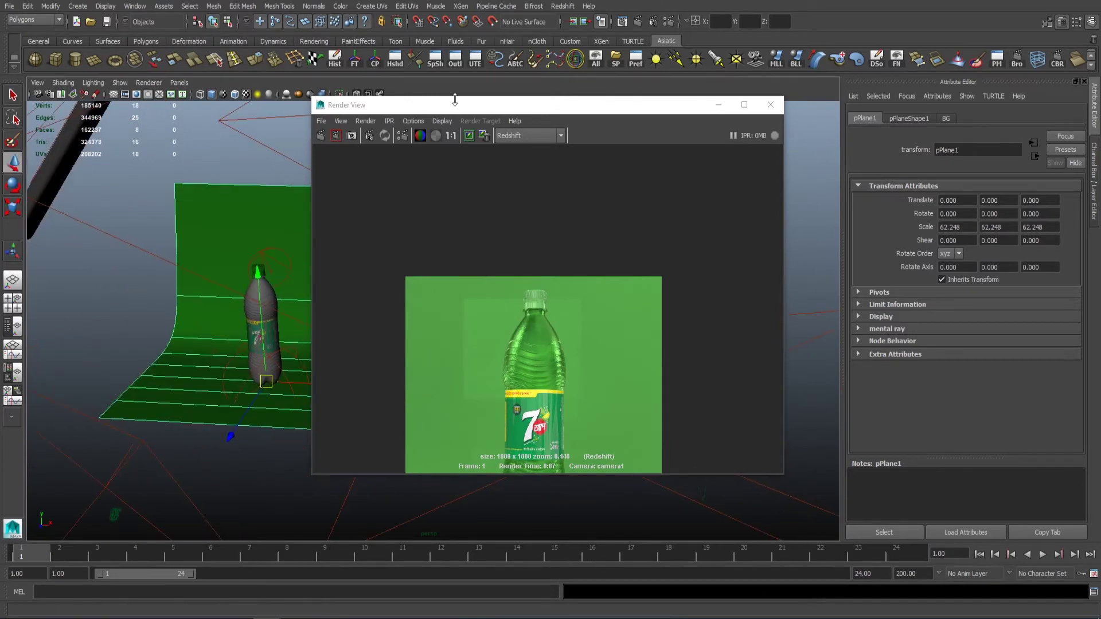
{"action": "left_click", "coordinate": [770, 104]}
{"action": "key", "text": "bracketleft"}
{"action": "key", "text": "bracketleft"}
{"action": "key", "text": "bracketleft"}
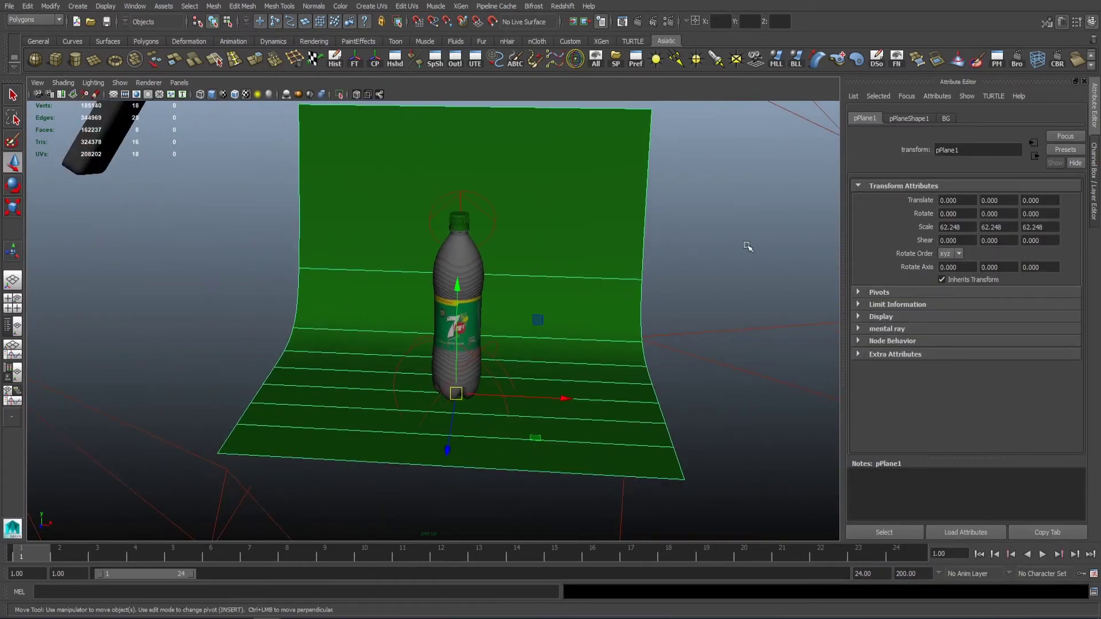
{"action": "left_click", "coordinate": [748, 247]}
{"action": "key", "text": "bracketleft"}
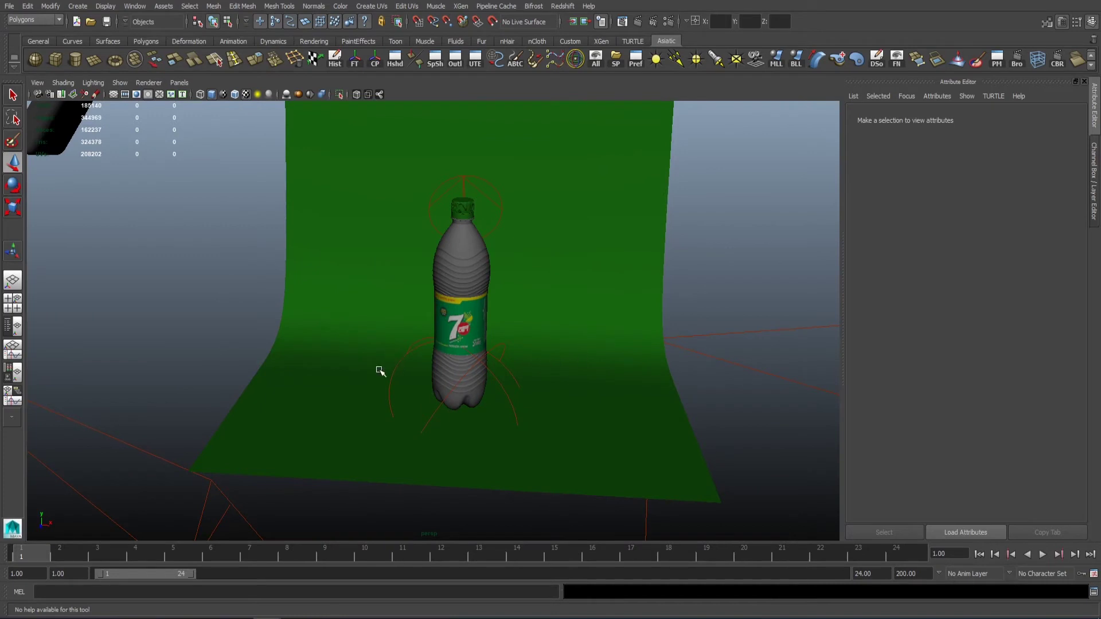
{"action": "key", "text": "bracketleft"}
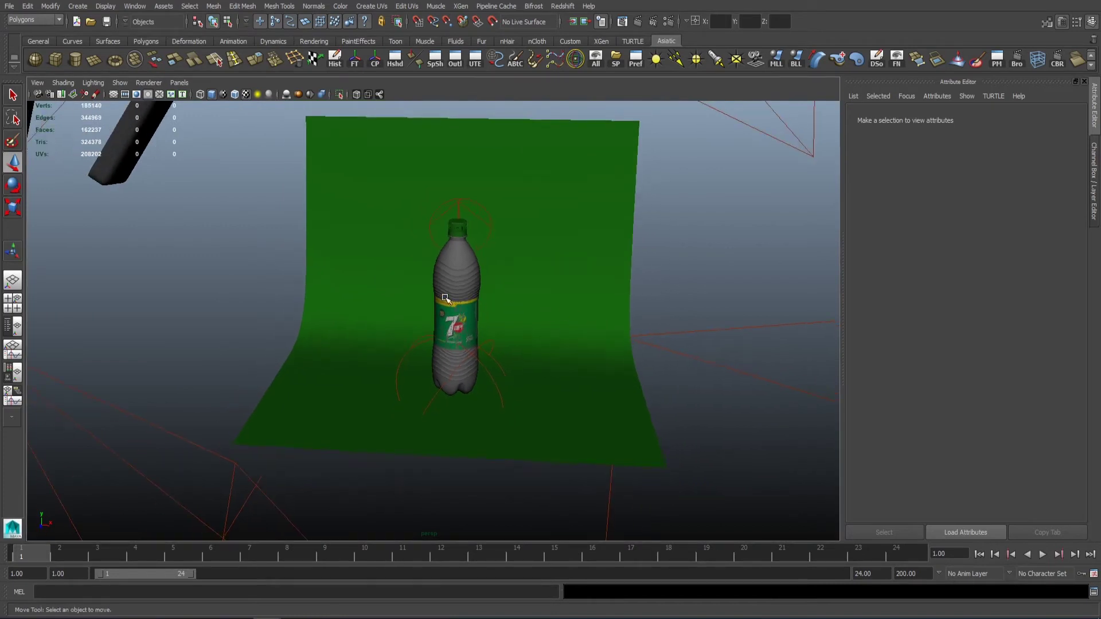
{"action": "key", "text": "bracketleft"}
- Scale the diagonal soft-box pCube1 down to about 0.714, 0.902, 0.714
{"action": "left_click", "coordinate": [320, 255]}
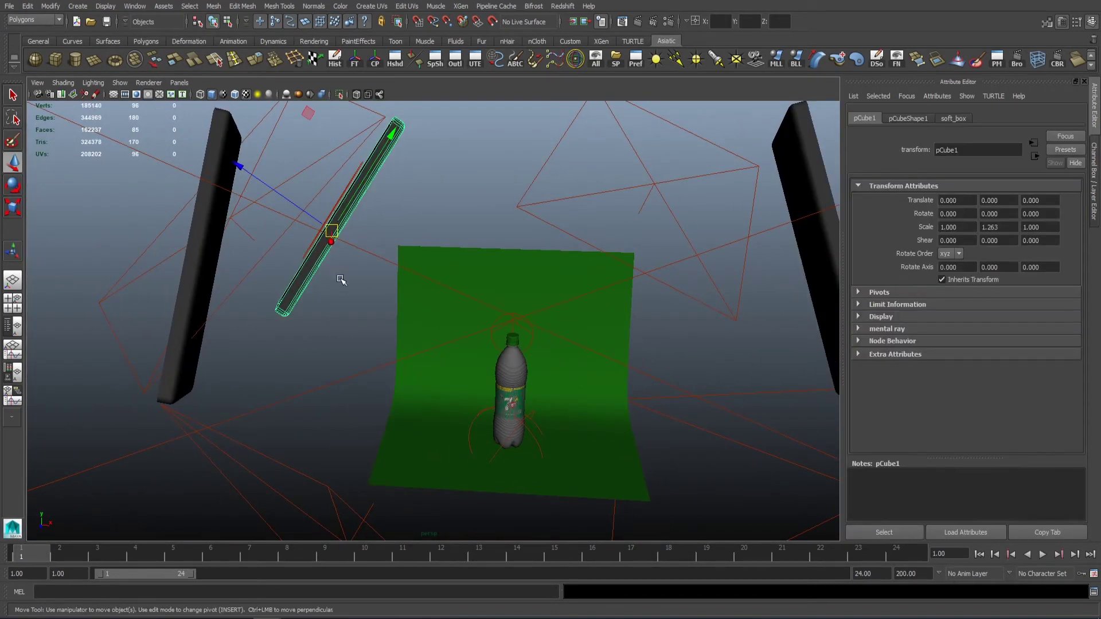
{"action": "key", "text": "r"}
{"action": "middle_click_drag", "start_coordinate": [445, 293], "coordinate": [442, 300]}
{"action": "mouse_move", "coordinate": [442, 299]}
{"action": "left_mouse_down", "text": "alt"}
{"action": "mouse_move", "coordinate": [434, 316]}
{"action": "mouse_move", "coordinate": [381, 308]}
{"action": "mouse_move", "coordinate": [507, 302]}
{"action": "left_mouse_up", "text": "alt"}
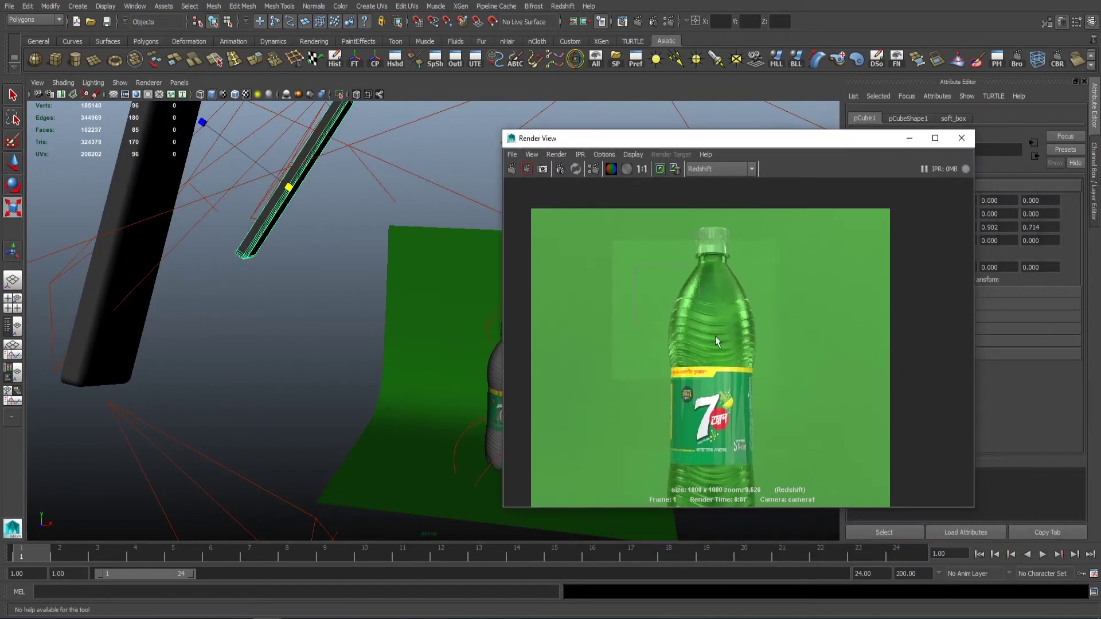
- Re-render the region and start a Redshift IPR limited to the bottle top
{"action": "left_click", "coordinate": [526, 169]}
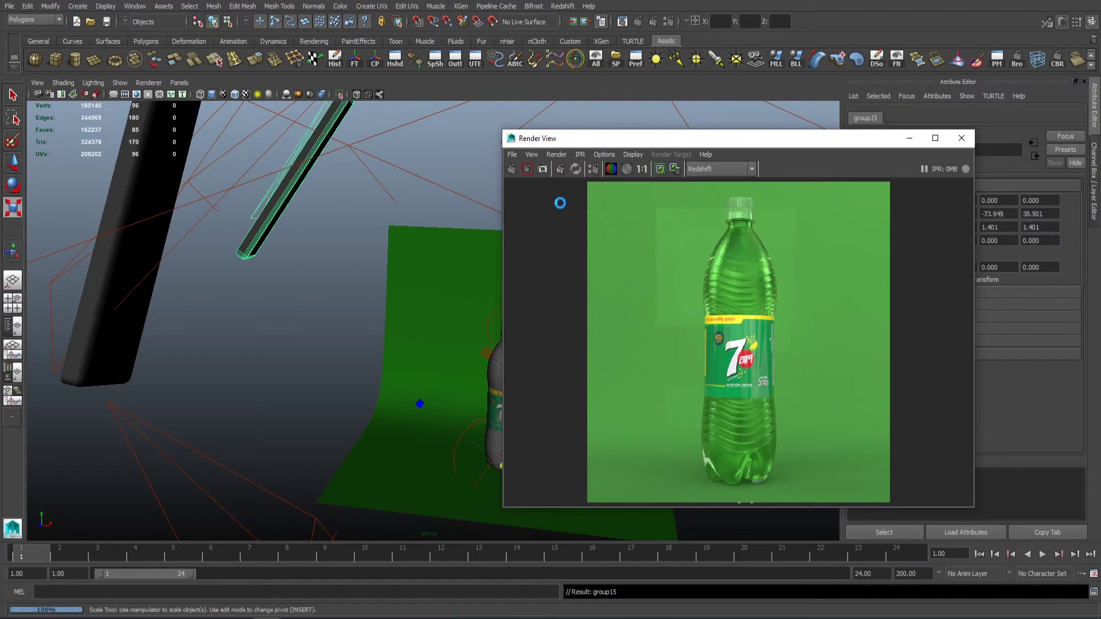
{"action": "left_click", "coordinate": [559, 169]}
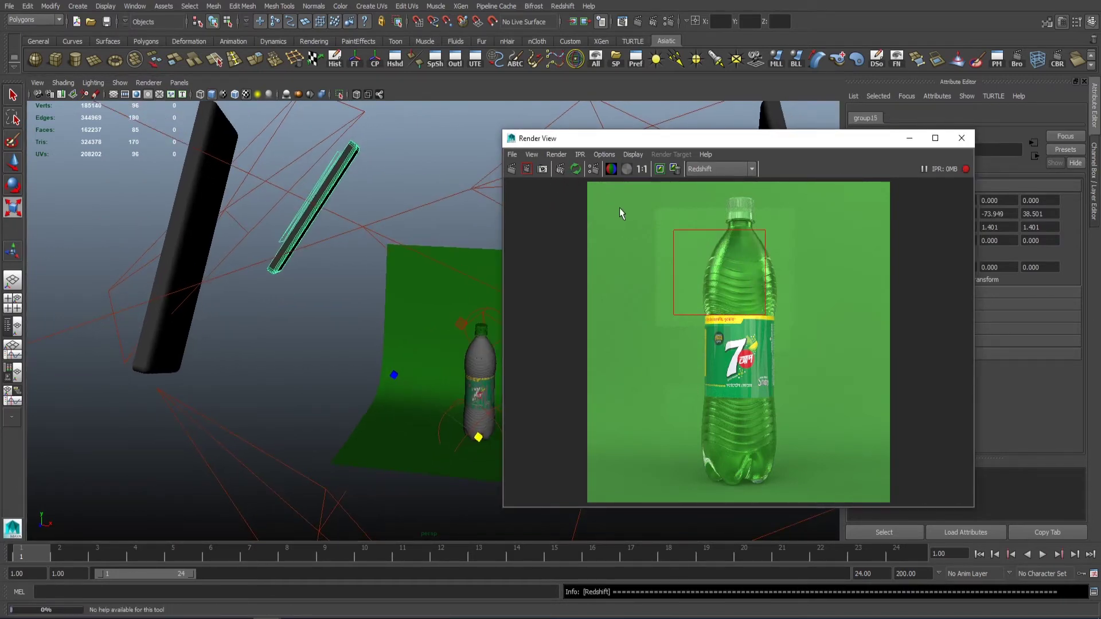
{"action": "left_click_drag", "start_coordinate": [693, 211], "coordinate": [778, 321]}
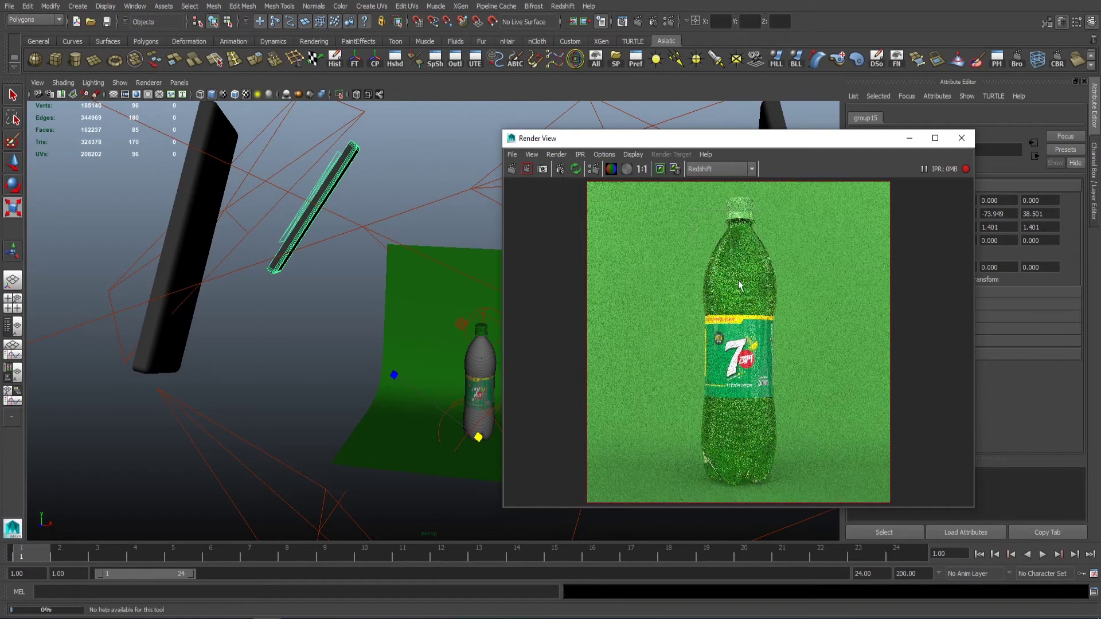
{"action": "scroll", "coordinate": [778, 318], "scroll_direction": "up", "scroll_amount": 2}
{"action": "scroll", "coordinate": [821, 293], "scroll_direction": "up", "scroll_amount": 2}
- Rotate group15 to -53.308, -73.428, 15.394, then stop the IPR and close Render View
{"action": "left_click_drag", "start_coordinate": [287, 258], "coordinate": [323, 220], "text": "alt"}
{"action": "key", "text": "e"}
{"action": "scroll", "coordinate": [729, 217], "scroll_direction": "down", "scroll_amount": 3}
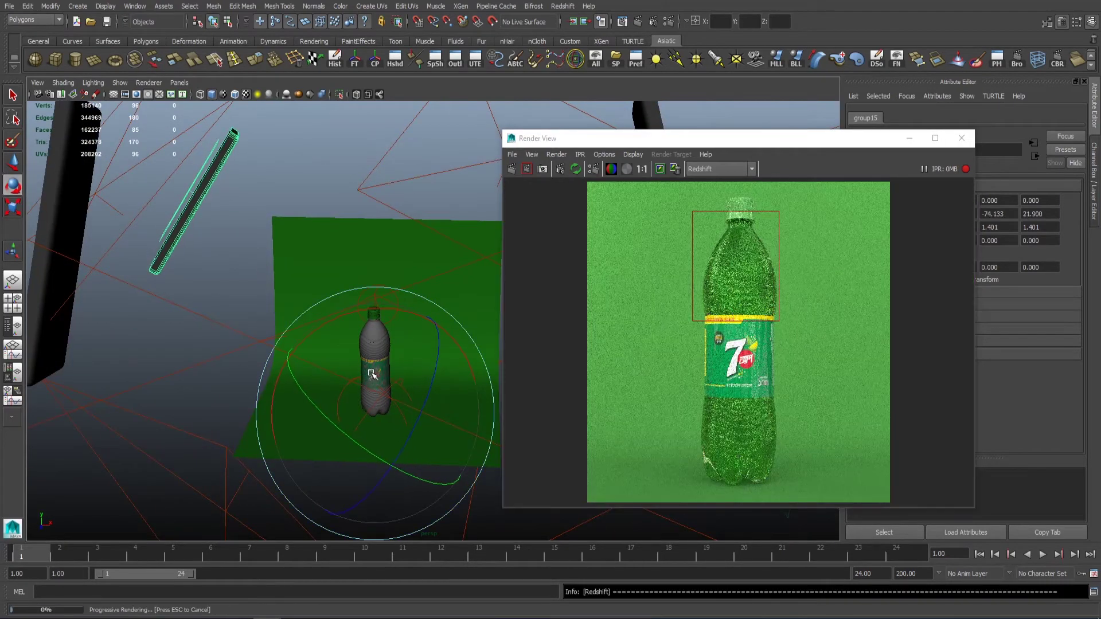
{"action": "left_click_drag", "start_coordinate": [352, 339], "coordinate": [372, 344]}
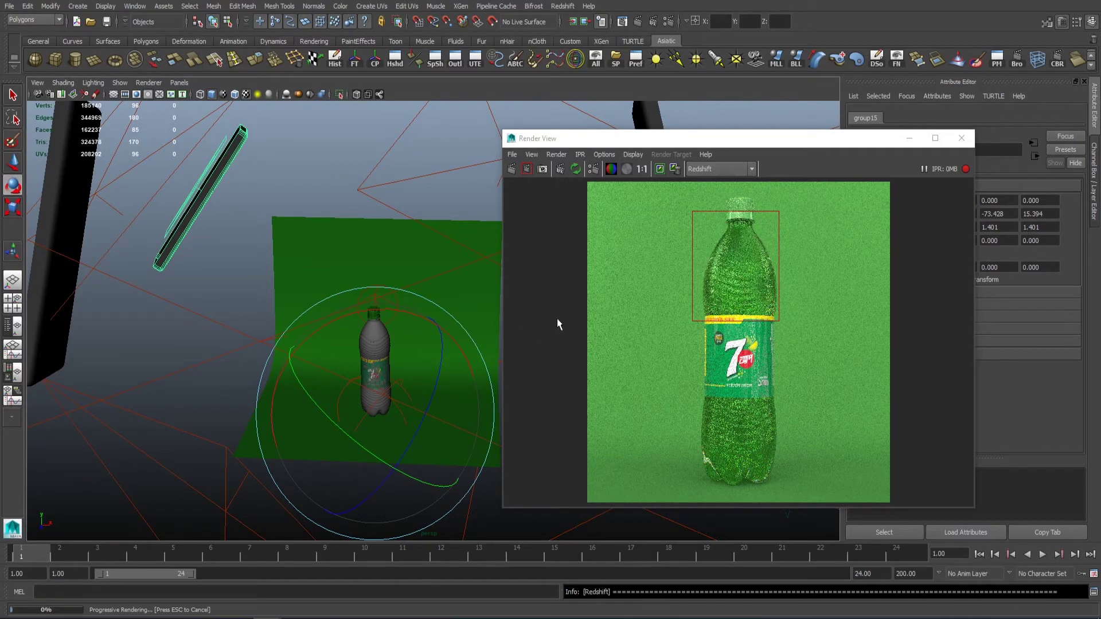
{"action": "scroll", "coordinate": [810, 207], "scroll_direction": "up", "scroll_amount": 2}
{"action": "left_click", "coordinate": [966, 168]}
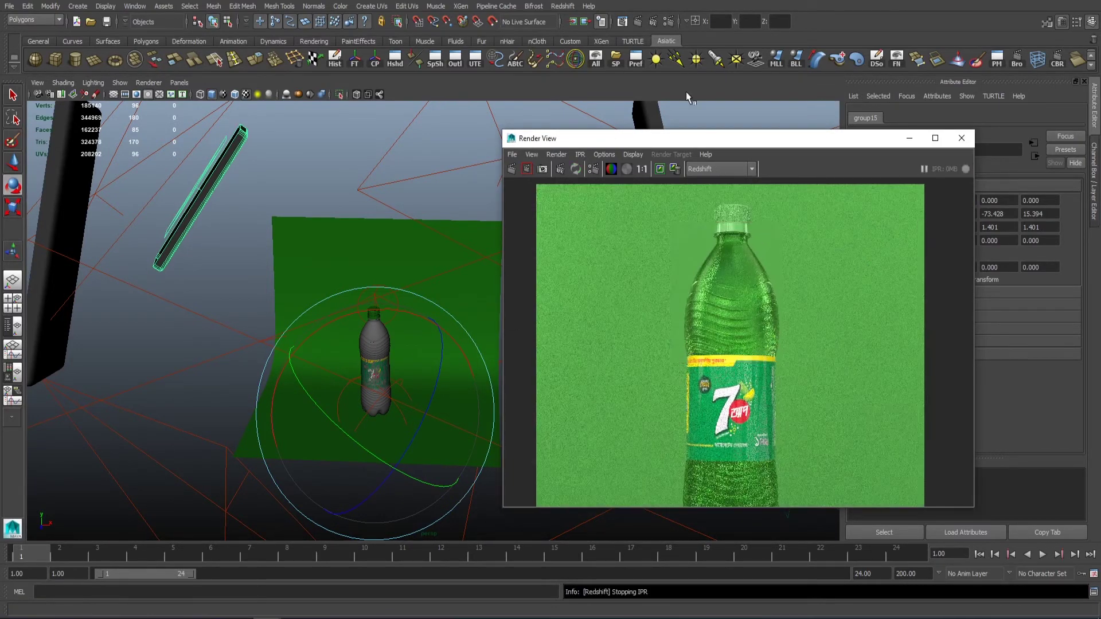
{"action": "left_click", "coordinate": [774, 119]}
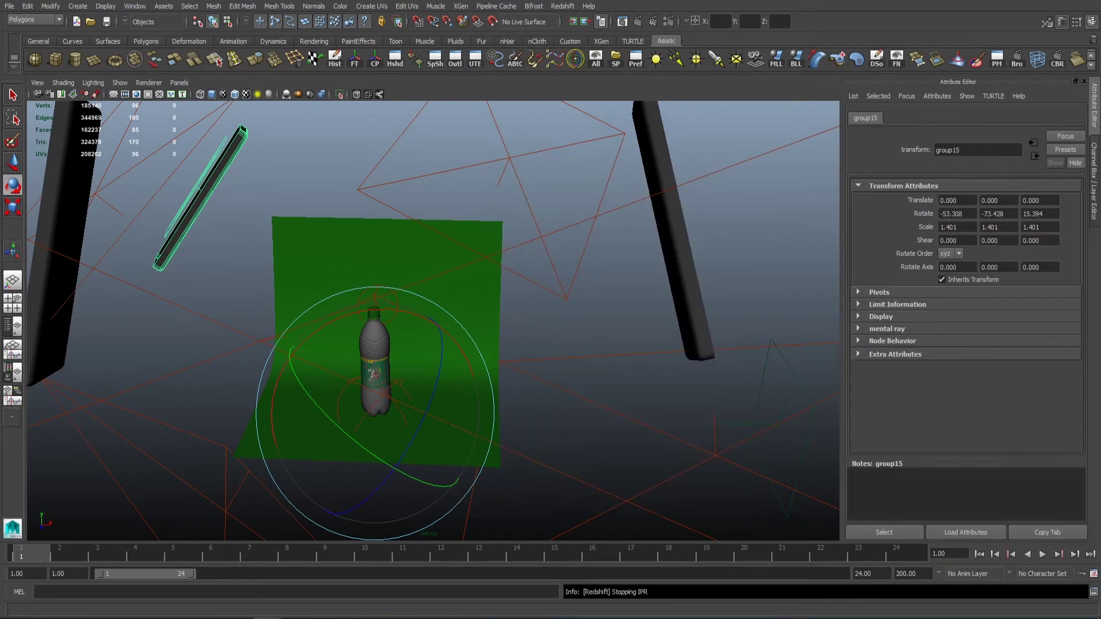
- Start a Redshift Render View IPR preview limited to a region around the bottle neck
{"action": "left_click", "coordinate": [563, 7]}
{"action": "left_click", "coordinate": [599, 24]}
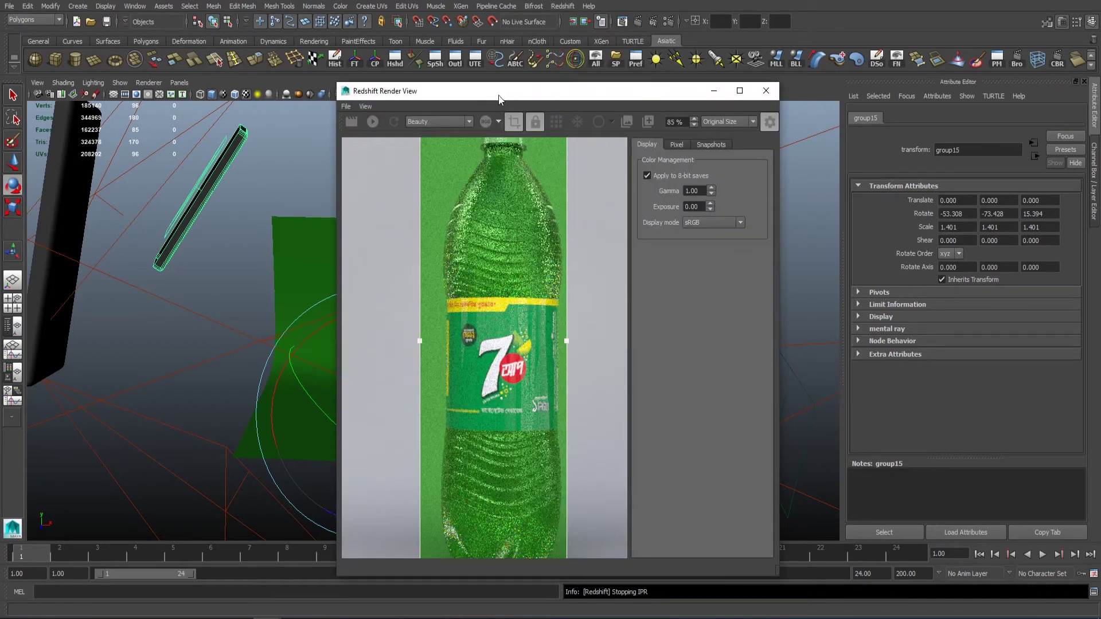
{"action": "left_click_drag", "start_coordinate": [499, 100], "coordinate": [691, 98]}
{"action": "left_click", "coordinate": [565, 121]}
{"action": "scroll", "coordinate": [682, 498], "scroll_direction": "down", "scroll_amount": 1}
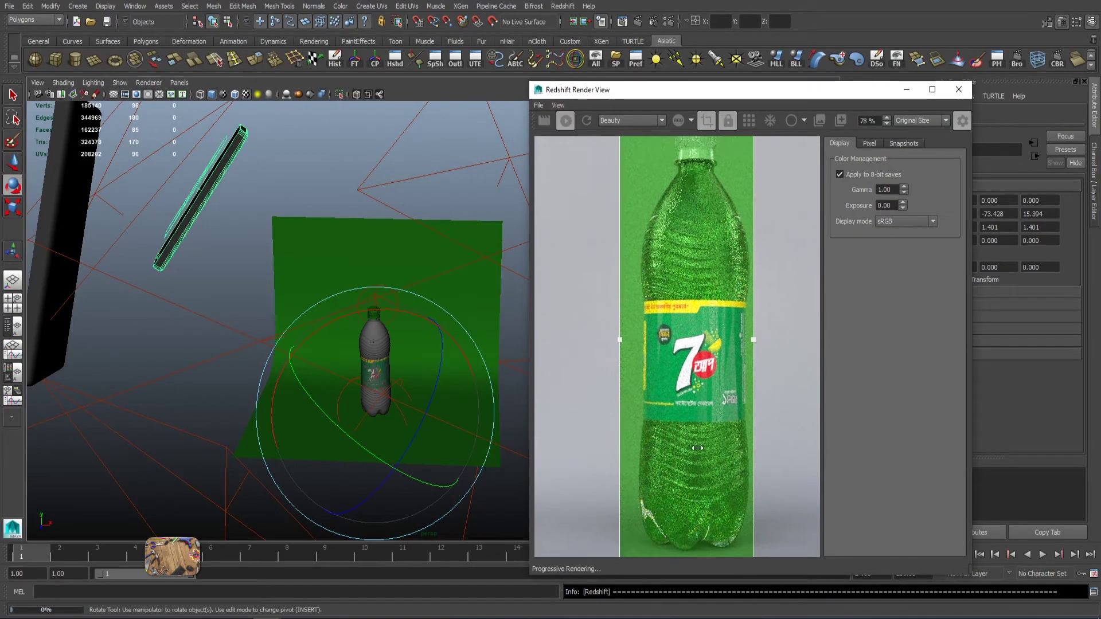
{"action": "scroll", "coordinate": [697, 447], "scroll_direction": "down", "scroll_amount": 1}
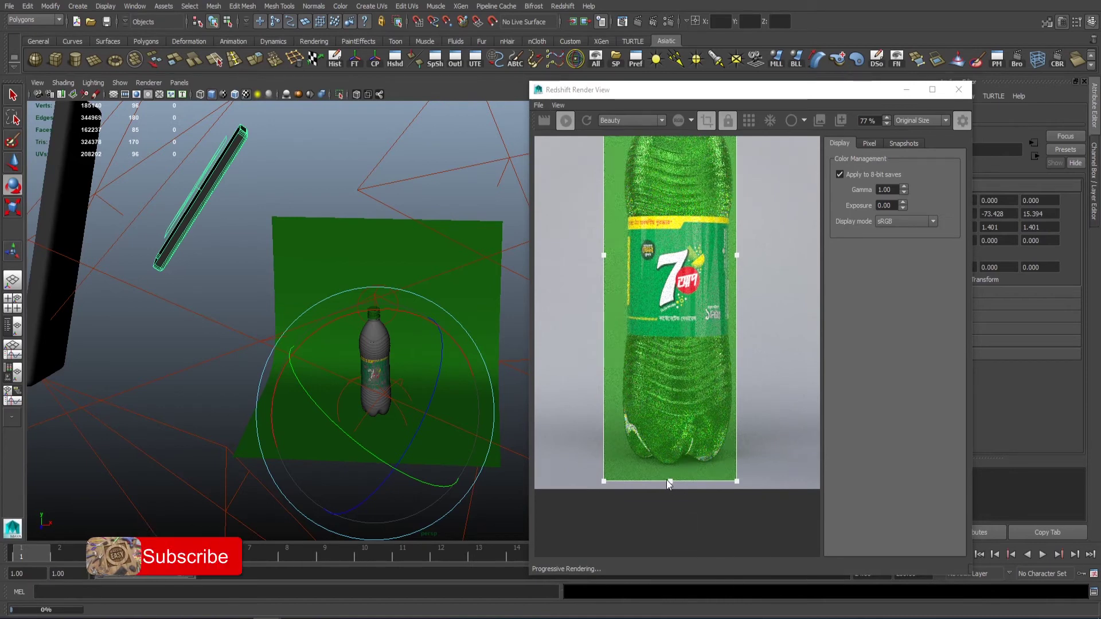
{"action": "mouse_move", "coordinate": [669, 481]}
{"action": "left_mouse_down"}
{"action": "mouse_move", "coordinate": [657, 456]}
{"action": "mouse_move", "coordinate": [656, 362]}
{"action": "left_mouse_up"}
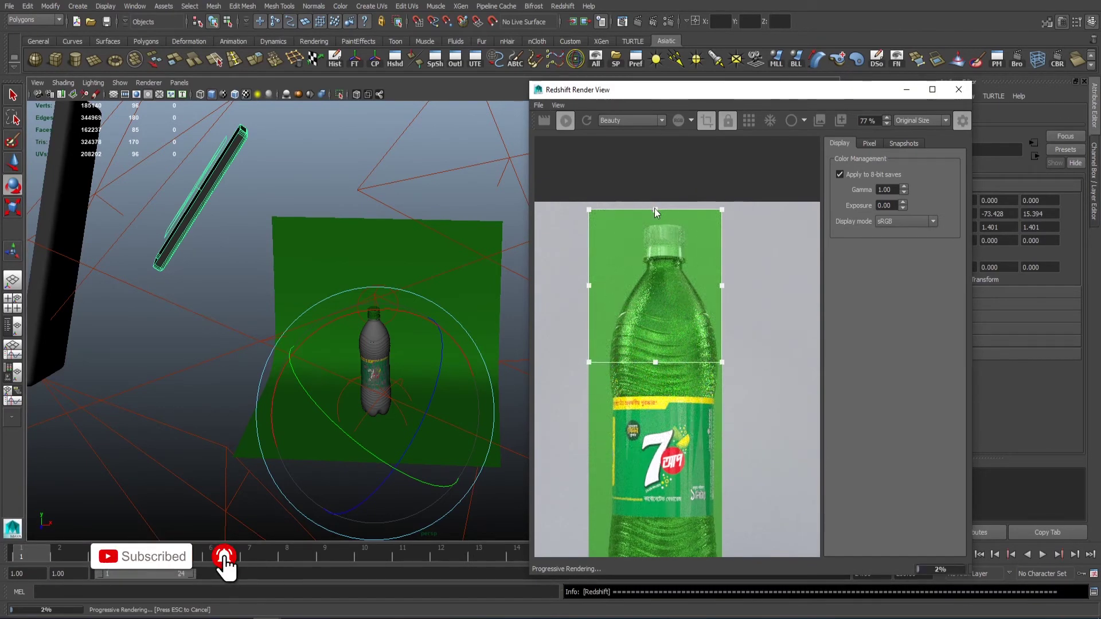
{"action": "left_click_drag", "start_coordinate": [721, 211], "coordinate": [731, 223]}
{"action": "scroll", "coordinate": [721, 279], "scroll_direction": "up", "scroll_amount": 2}
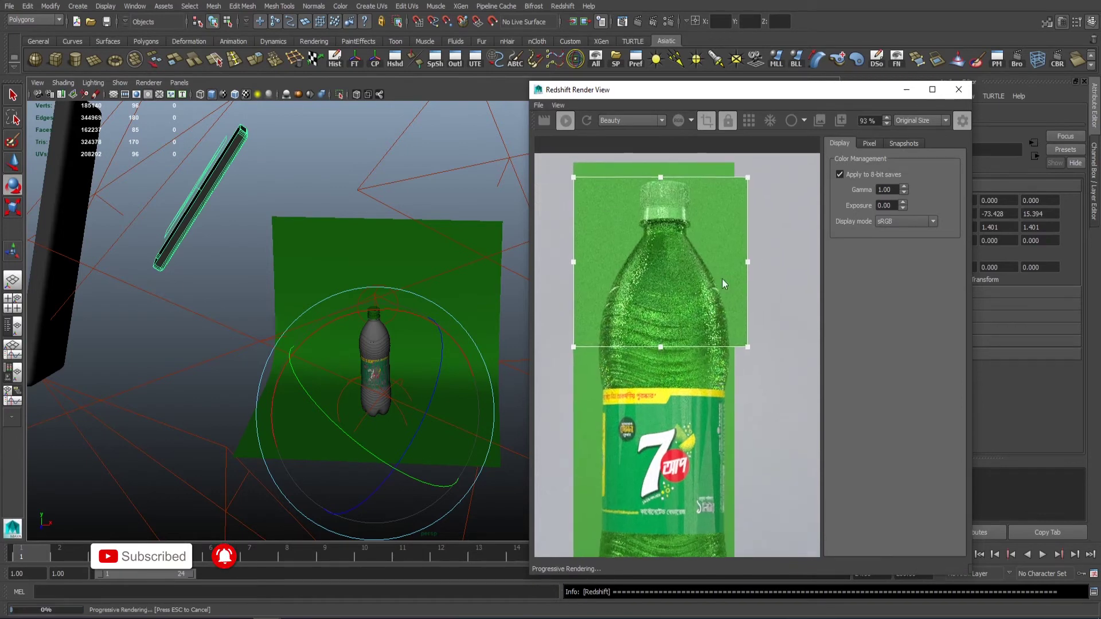
{"action": "scroll", "coordinate": [721, 279], "scroll_direction": "up", "scroll_amount": 1}
{"action": "scroll", "coordinate": [682, 383], "scroll_direction": "up", "scroll_amount": 1}
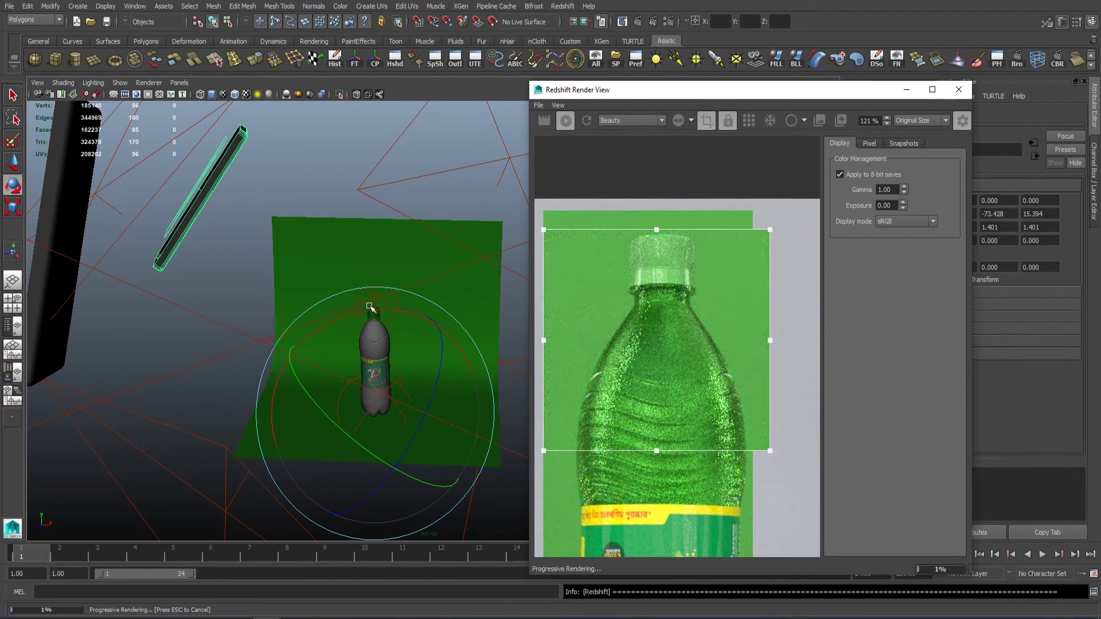
- Zoom toward the lights and select the left area light rsPhysicalLight7
{"action": "middle_click_drag", "start_coordinate": [370, 306], "coordinate": [370, 291], "text": "alt"}
{"action": "left_click_drag", "start_coordinate": [313, 297], "coordinate": [308, 298], "text": "alt"}
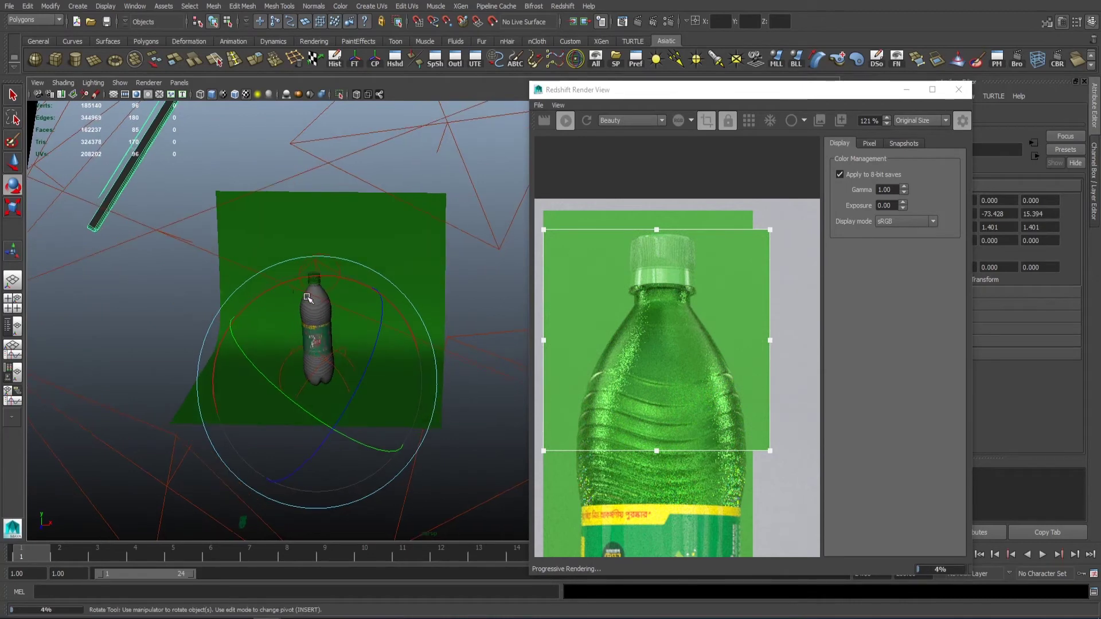
{"action": "left_click_drag", "start_coordinate": [330, 384], "coordinate": [329, 378], "text": "alt"}
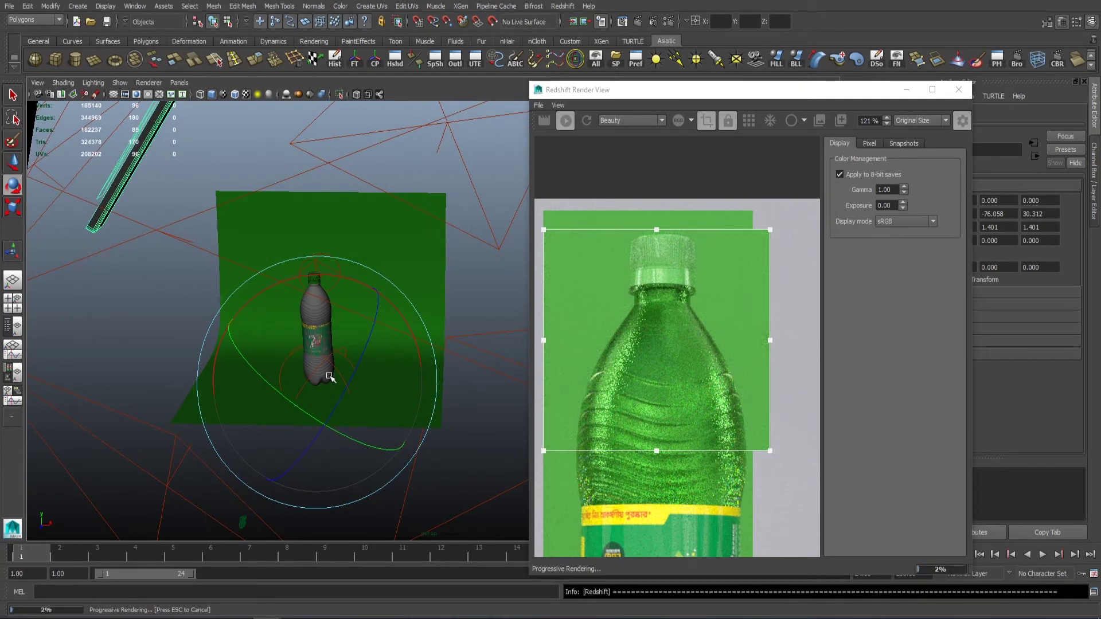
{"action": "right_click_drag", "start_coordinate": [329, 378], "coordinate": [321, 344], "text": "alt"}
{"action": "left_click", "coordinate": [172, 286]}
{"action": "right_click_drag", "start_coordinate": [172, 286], "coordinate": [303, 273], "text": "alt"}
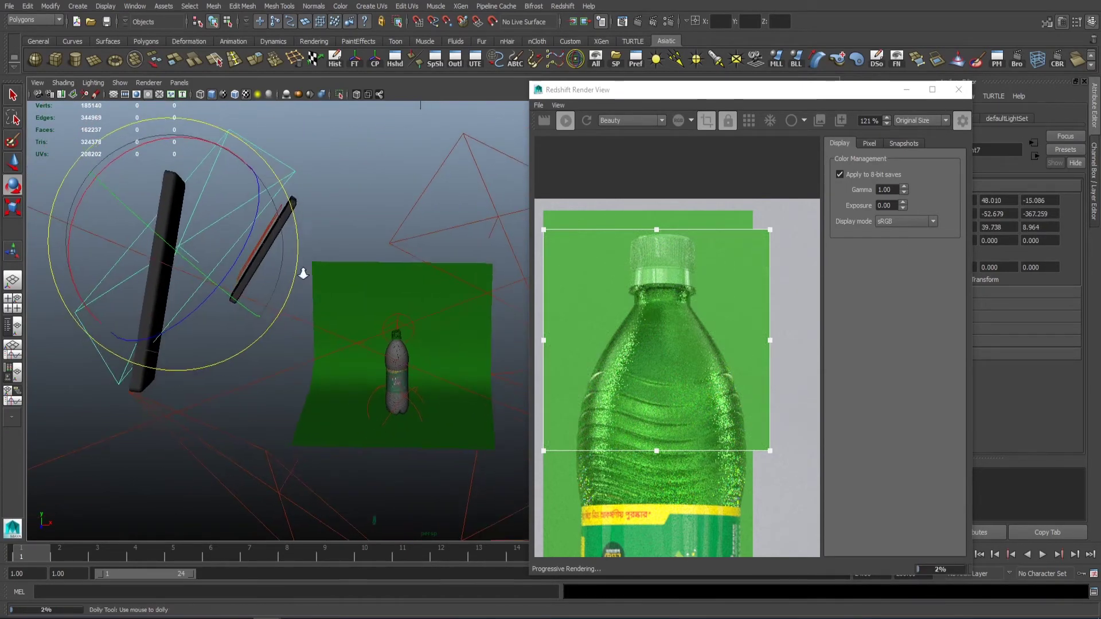
{"action": "key", "text": "w"}
{"action": "left_click_drag", "start_coordinate": [688, 89], "coordinate": [589, 94]}
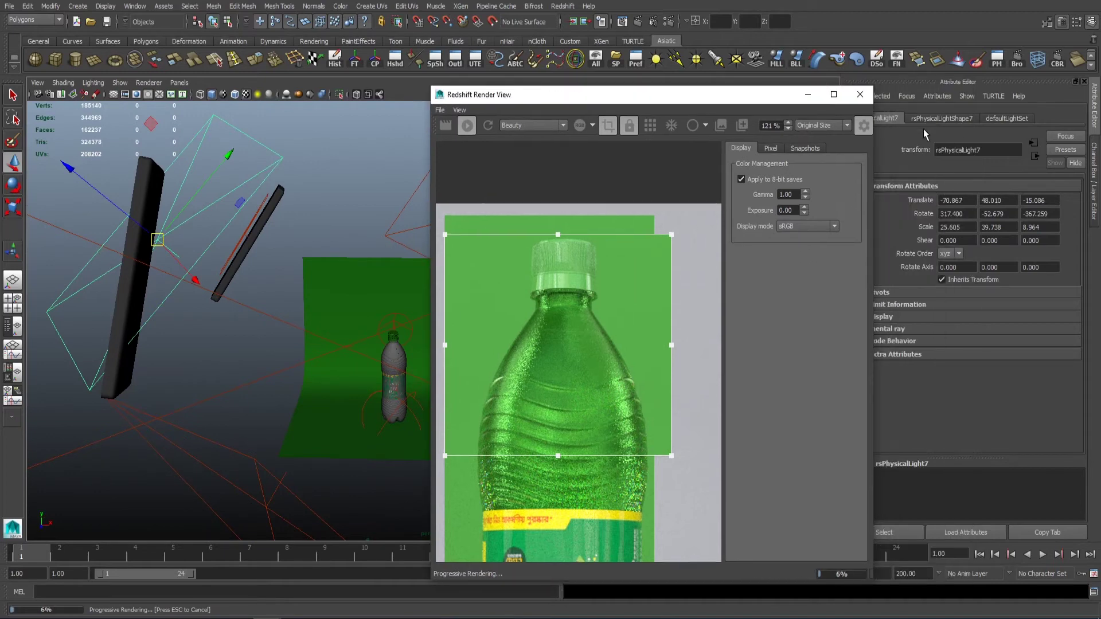
- Set the left area light's Intensity Multiplier to 5 after testing 0 and 1
{"action": "left_click", "coordinate": [924, 117]}
{"action": "type", "text": "000"}
{"action": "key", "text": "Return"}
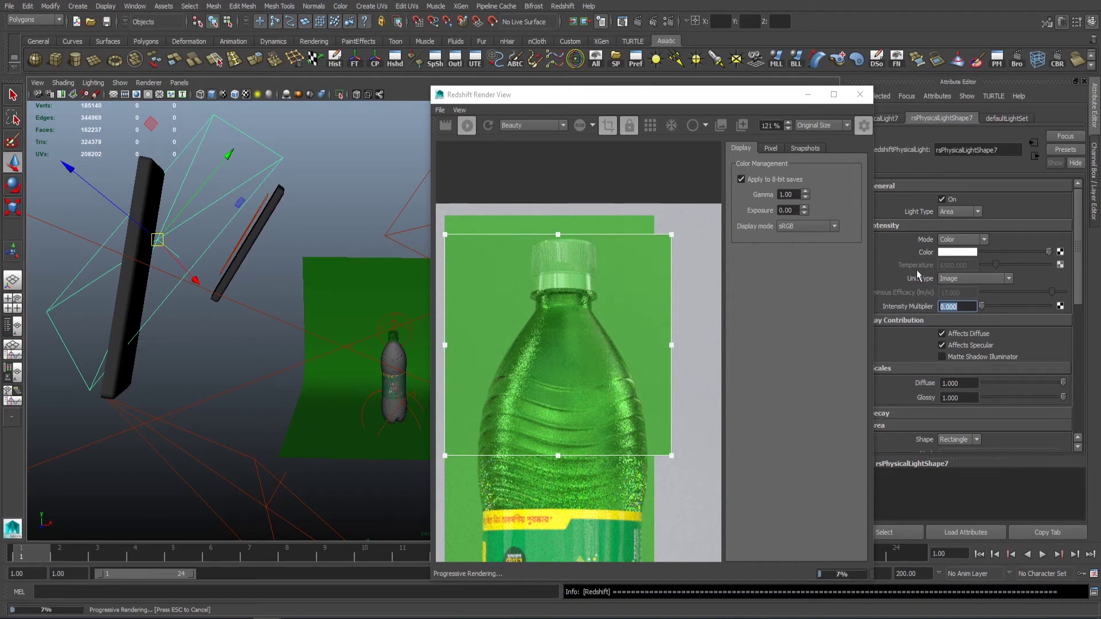
{"action": "type", "text": "1"}
{"action": "key", "text": "Return"}
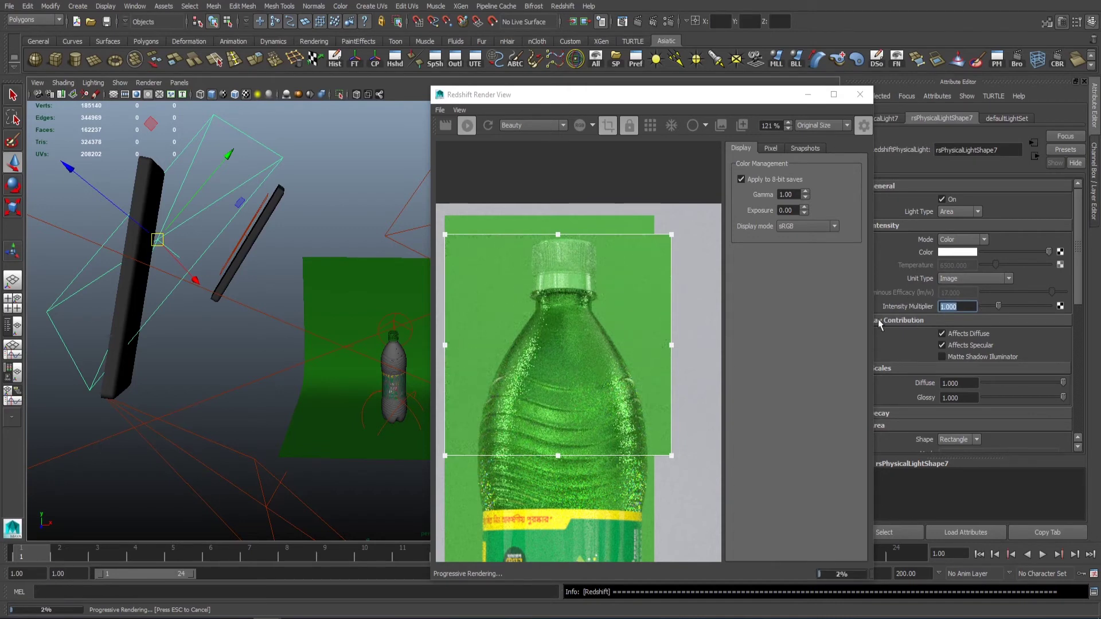
{"action": "type", "text": "0.000"}
{"action": "key", "text": "Return"}
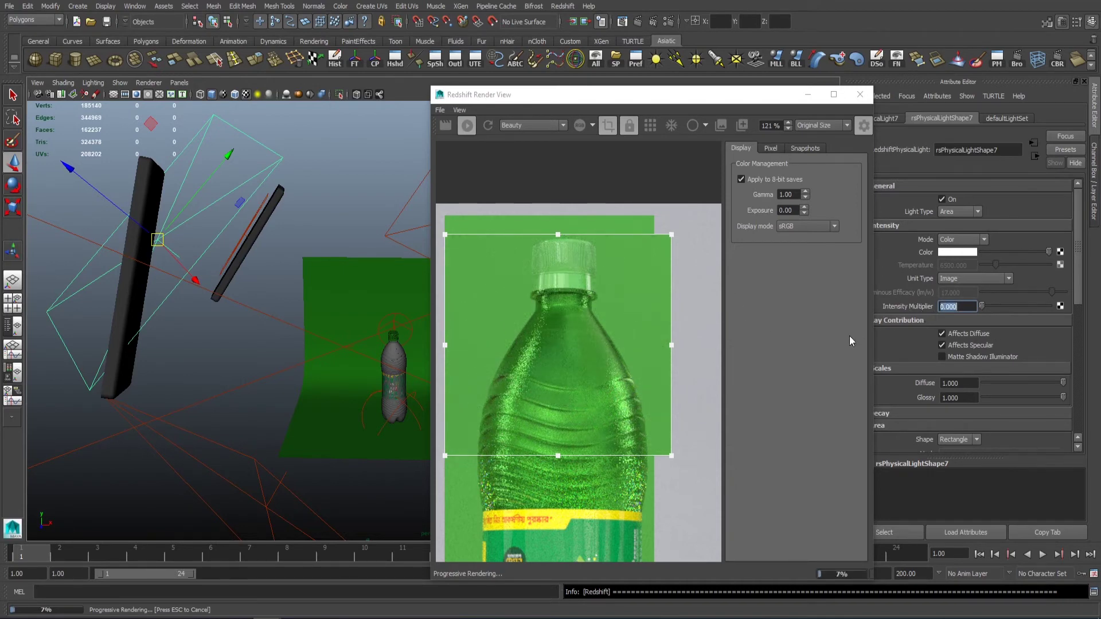
{"action": "type", "text": "5"}
{"action": "key", "text": "Return"}
- Rotate the left area light to re-aim it at the bottle
{"action": "key", "text": "e"}
{"action": "key", "text": "f"}
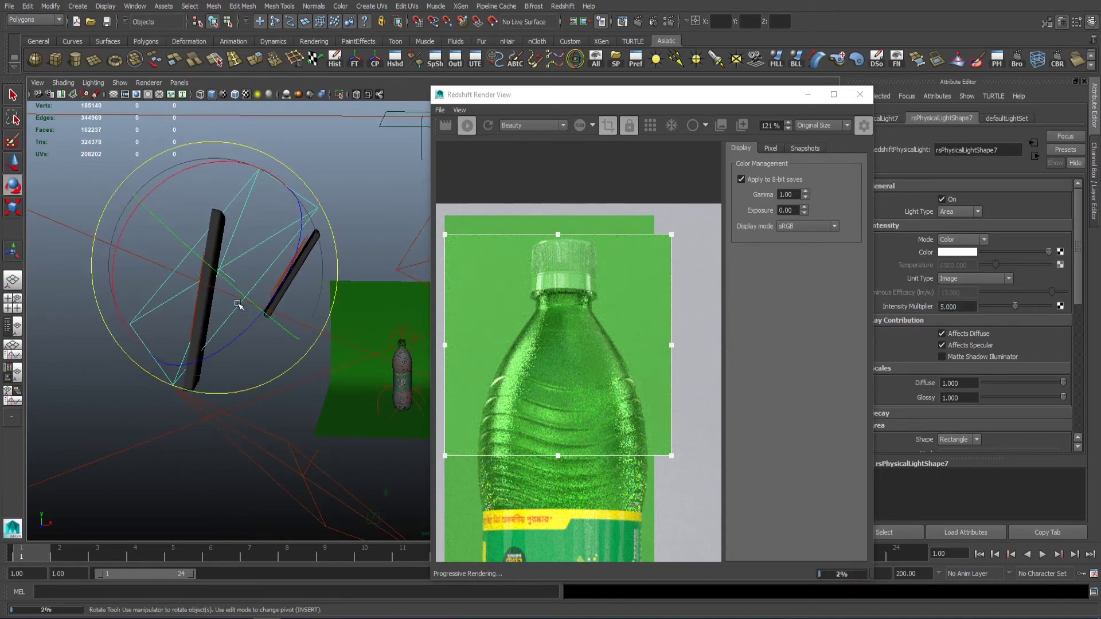
{"action": "mouse_move", "coordinate": [238, 304]}
{"action": "left_mouse_down"}
{"action": "mouse_move", "coordinate": [321, 310]}
{"action": "mouse_move", "coordinate": [209, 336]}
{"action": "left_mouse_up"}
{"action": "right_click_drag", "start_coordinate": [209, 336], "coordinate": [327, 319], "text": "alt"}
{"action": "key", "text": "w"}
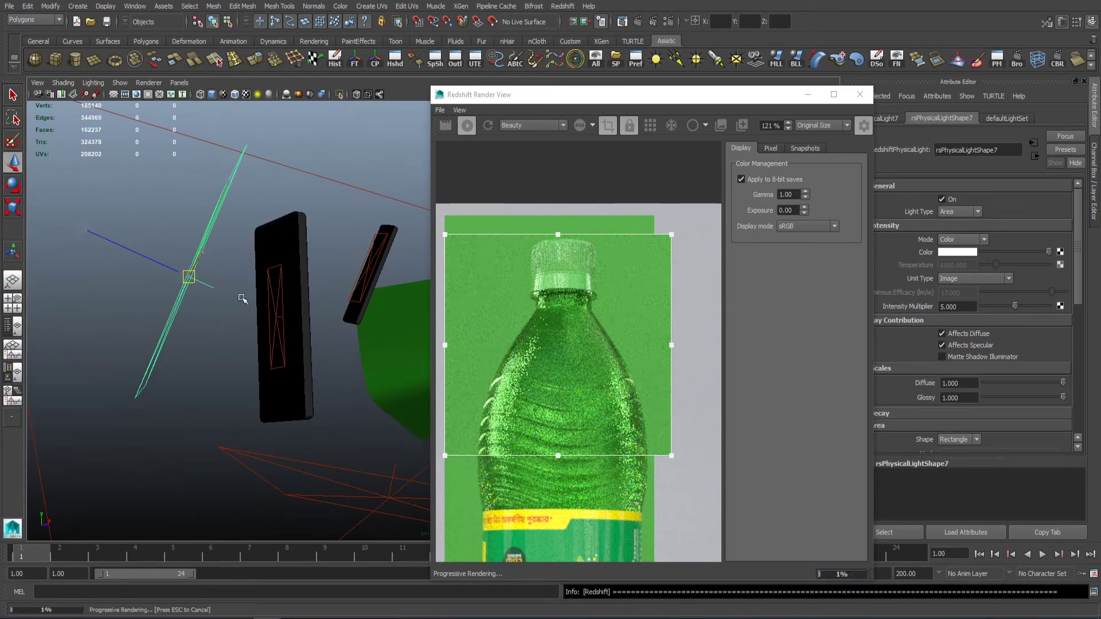
{"action": "mouse_move", "coordinate": [242, 299]}
{"action": "left_mouse_down", "text": "alt"}
{"action": "mouse_move", "coordinate": [217, 312]}
{"action": "mouse_move", "coordinate": [186, 293]}
{"action": "mouse_move", "coordinate": [198, 318]}
{"action": "mouse_move", "coordinate": [218, 309]}
{"action": "mouse_move", "coordinate": [281, 235]}
{"action": "mouse_move", "coordinate": [288, 278]}
{"action": "left_mouse_up", "text": "alt"}
{"action": "key", "text": "e"}
{"action": "key", "text": "w"}
{"action": "right_click_drag", "start_coordinate": [381, 281], "coordinate": [305, 303], "text": "alt"}
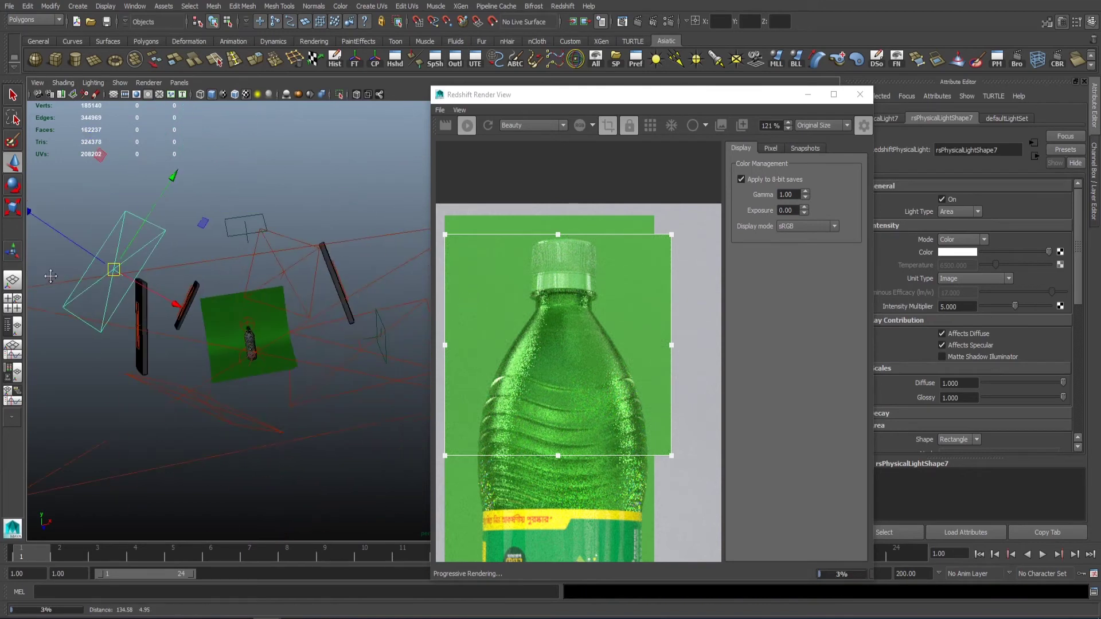
{"action": "left_click_drag", "start_coordinate": [256, 310], "coordinate": [238, 282]}
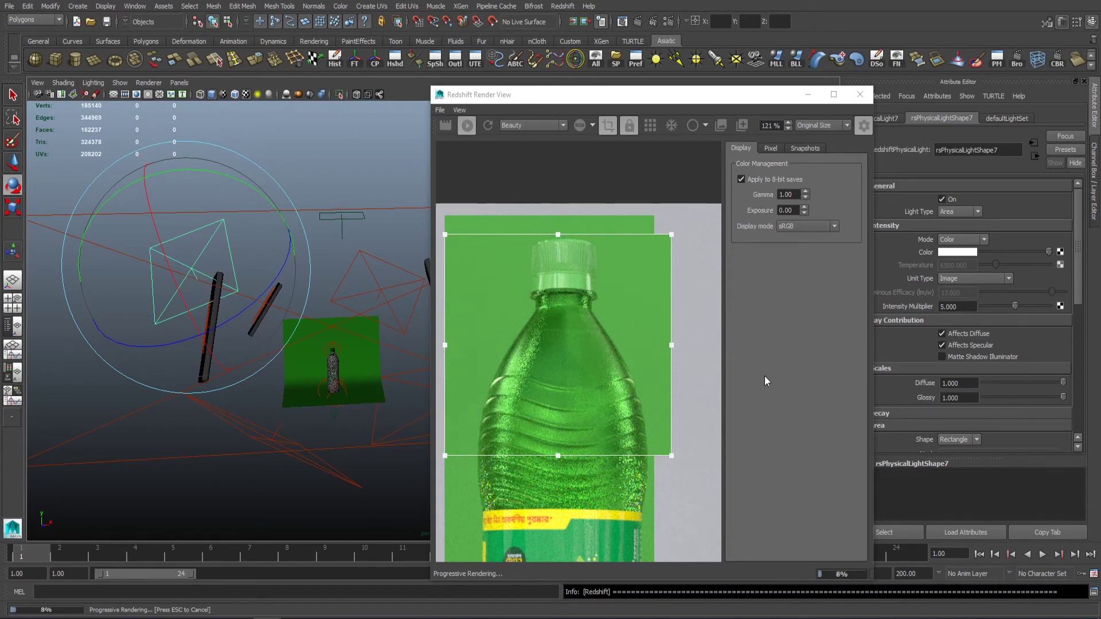
- Reselect the left area light and set its Intensity Multiplier to 1
{"action": "left_click_drag", "start_coordinate": [266, 320], "coordinate": [165, 263]}
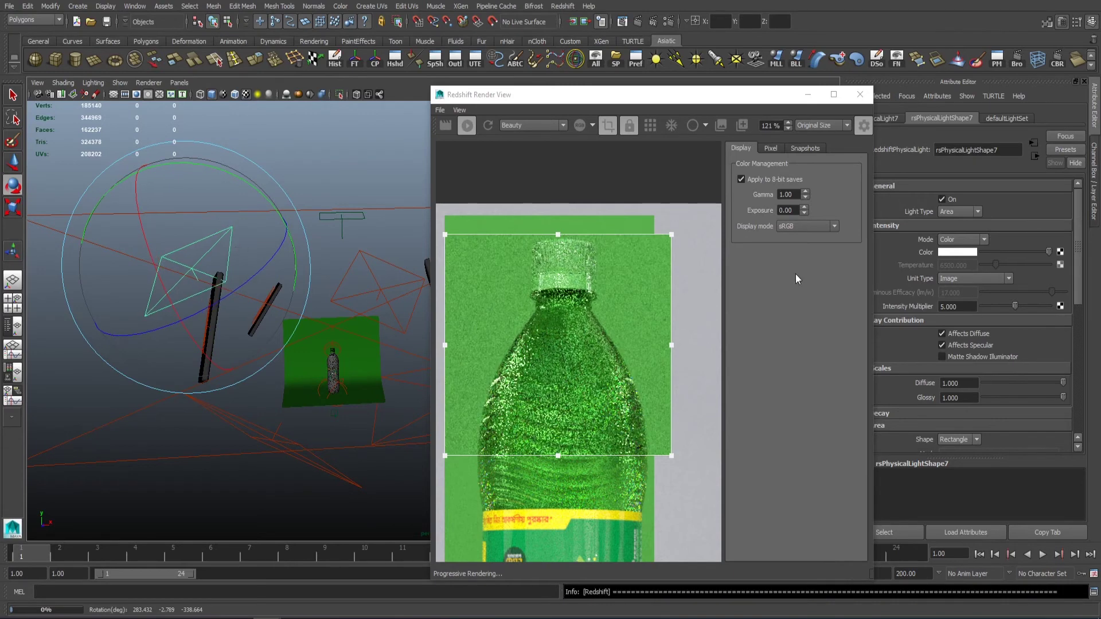
{"action": "left_click_drag", "start_coordinate": [319, 241], "coordinate": [326, 249], "text": "alt"}
{"action": "left_click", "coordinate": [326, 249]}
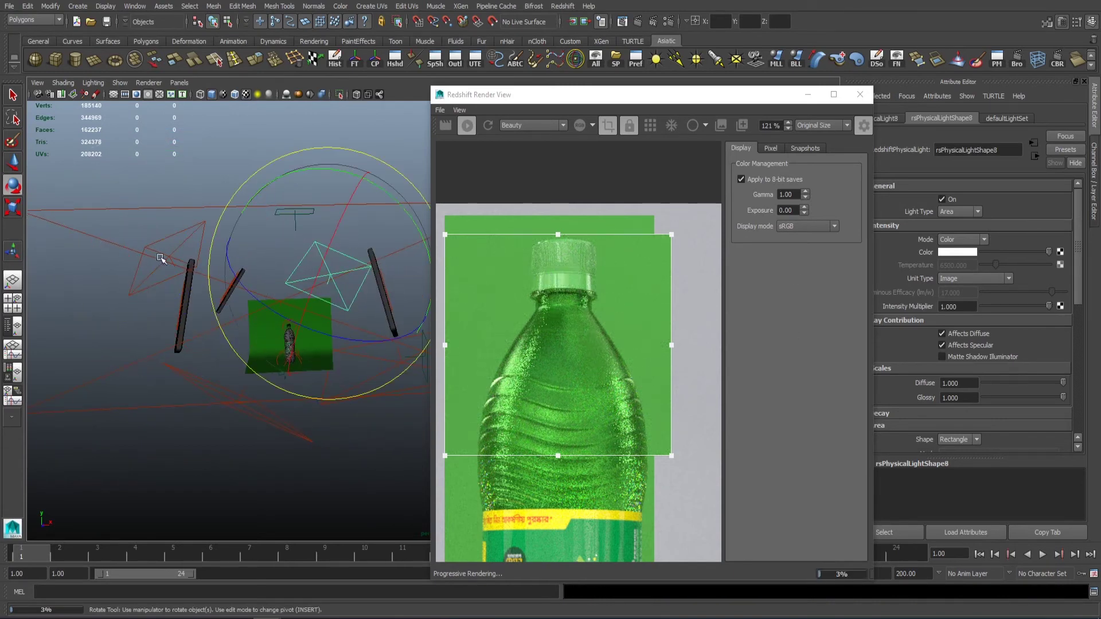
{"action": "left_click", "coordinate": [152, 294]}
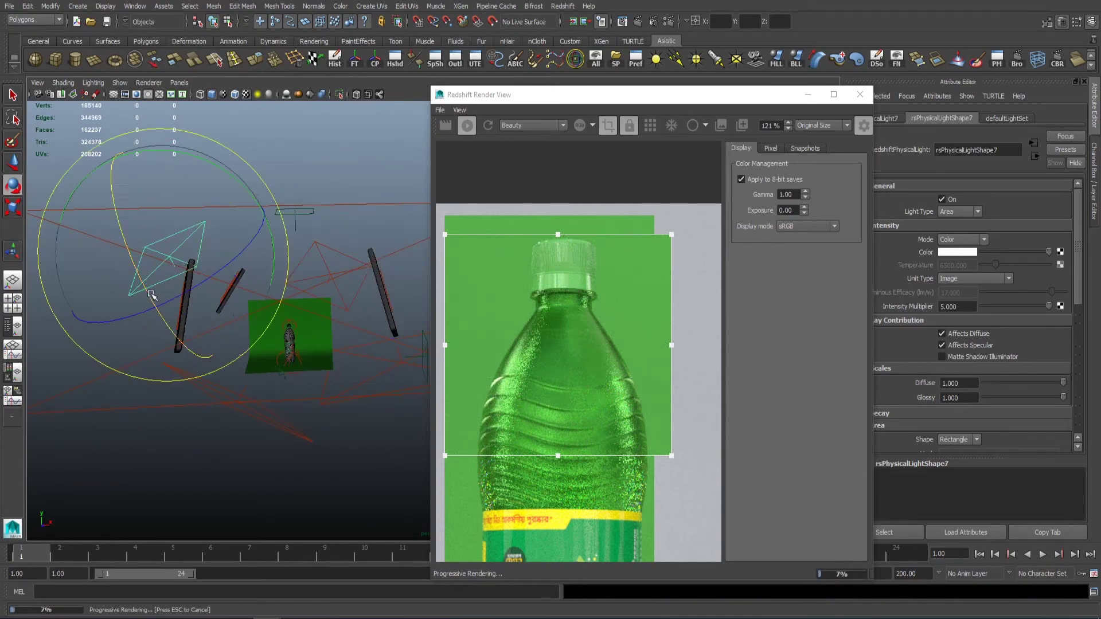
{"action": "type", "text": "1"}
{"action": "key", "text": "Return"}
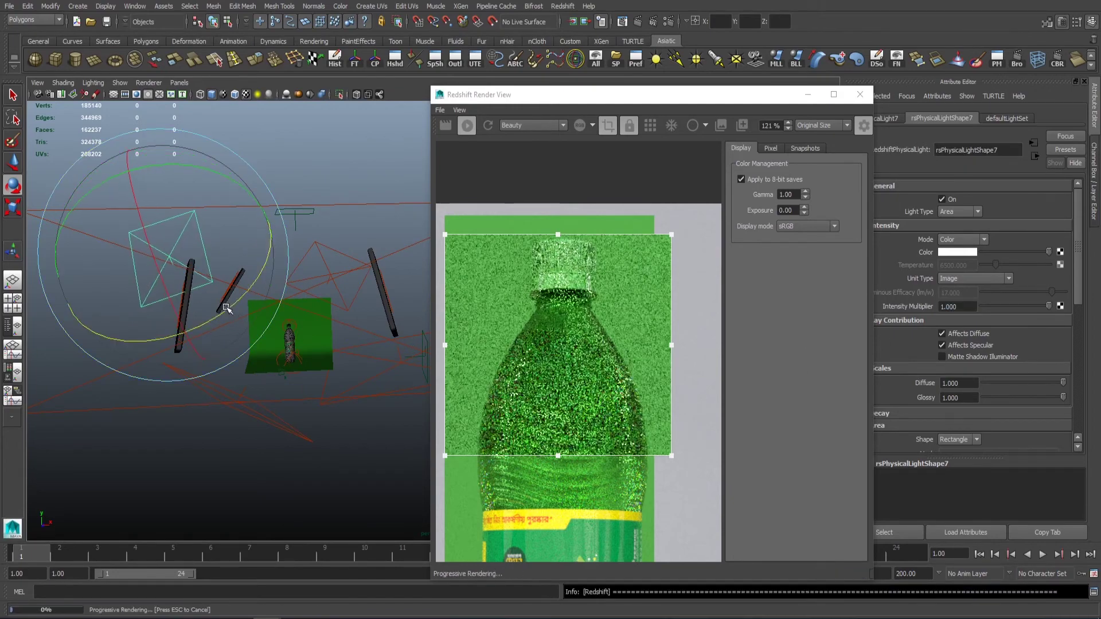
- Move the area light toward the middle pole, then up and to the right
{"action": "key", "text": "w"}
{"action": "middle_click_drag", "start_coordinate": [250, 297], "coordinate": [269, 304]}
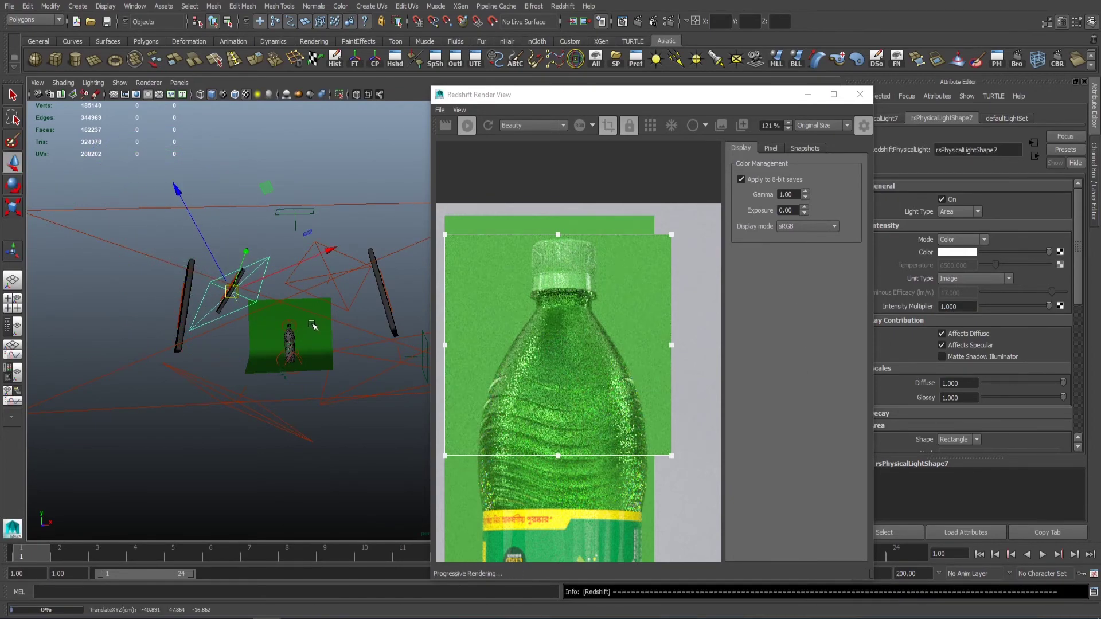
{"action": "mouse_move", "coordinate": [252, 295]}
{"action": "left_mouse_down", "text": "alt"}
{"action": "mouse_move", "coordinate": [260, 283]}
{"action": "mouse_move", "coordinate": [234, 302]}
{"action": "mouse_move", "coordinate": [288, 286]}
{"action": "left_mouse_up", "text": "alt"}
{"action": "scroll", "coordinate": [257, 292], "scroll_direction": "up", "scroll_amount": 5}
{"action": "scroll", "coordinate": [257, 292], "scroll_direction": "down", "scroll_amount": 5}
{"action": "key", "text": "e"}
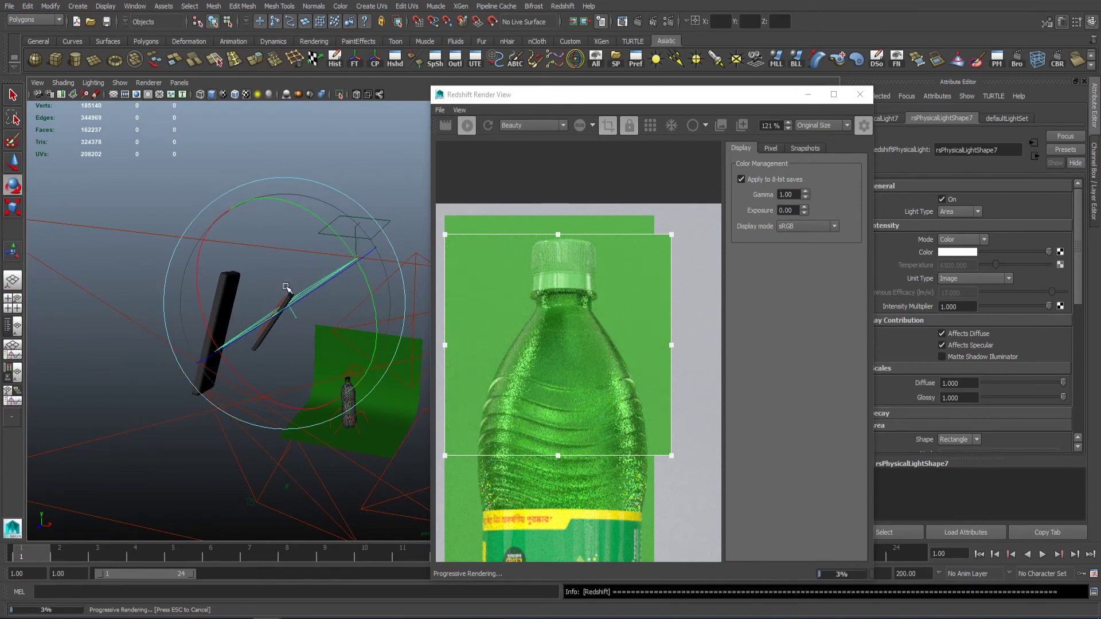
{"action": "key", "text": "w"}
{"action": "mouse_move", "coordinate": [291, 292]}
{"action": "left_mouse_down"}
{"action": "mouse_move", "coordinate": [350, 297]}
{"action": "mouse_move", "coordinate": [261, 297]}
{"action": "mouse_move", "coordinate": [269, 310]}
{"action": "mouse_move", "coordinate": [128, 302]}
{"action": "left_mouse_up"}
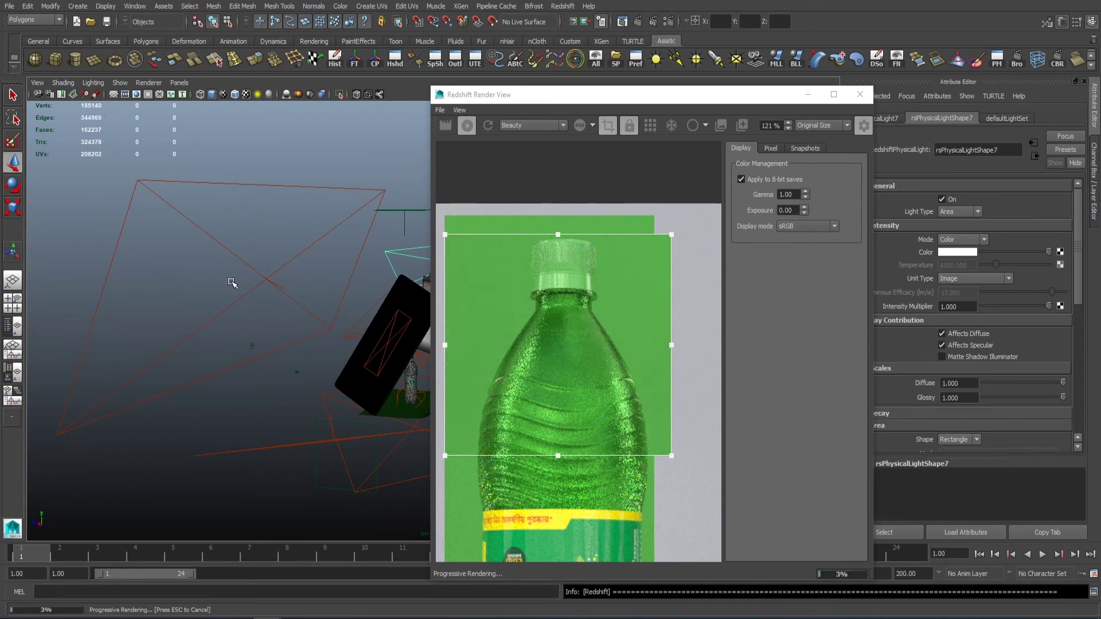
- Raise the area light further and tilt it to a new angle above the bottle
{"action": "mouse_move", "coordinate": [205, 292]}
{"action": "middle_mouse_down", "text": "alt"}
{"action": "mouse_move", "coordinate": [317, 301]}
{"action": "mouse_move", "coordinate": [359, 291]}
{"action": "mouse_move", "coordinate": [316, 290]}
{"action": "mouse_move", "coordinate": [299, 310]}
{"action": "mouse_move", "coordinate": [302, 294]}
{"action": "mouse_move", "coordinate": [241, 235]}
{"action": "middle_mouse_up", "text": "alt"}
{"action": "left_click_drag", "start_coordinate": [278, 266], "coordinate": [299, 275], "text": "alt"}
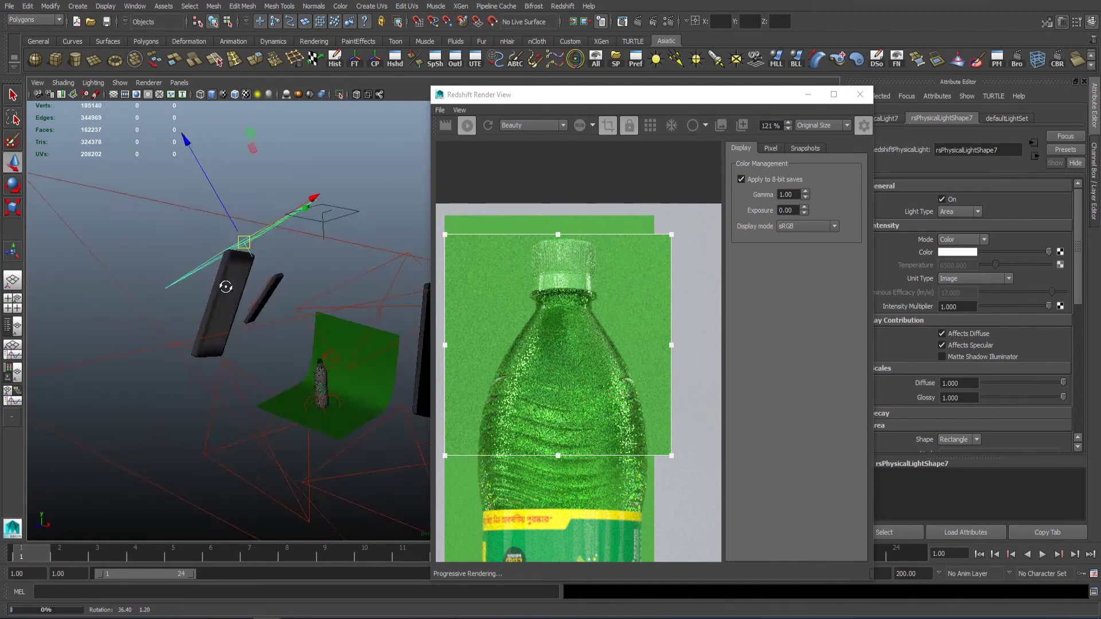
{"action": "middle_click_drag", "start_coordinate": [299, 275], "coordinate": [347, 260]}
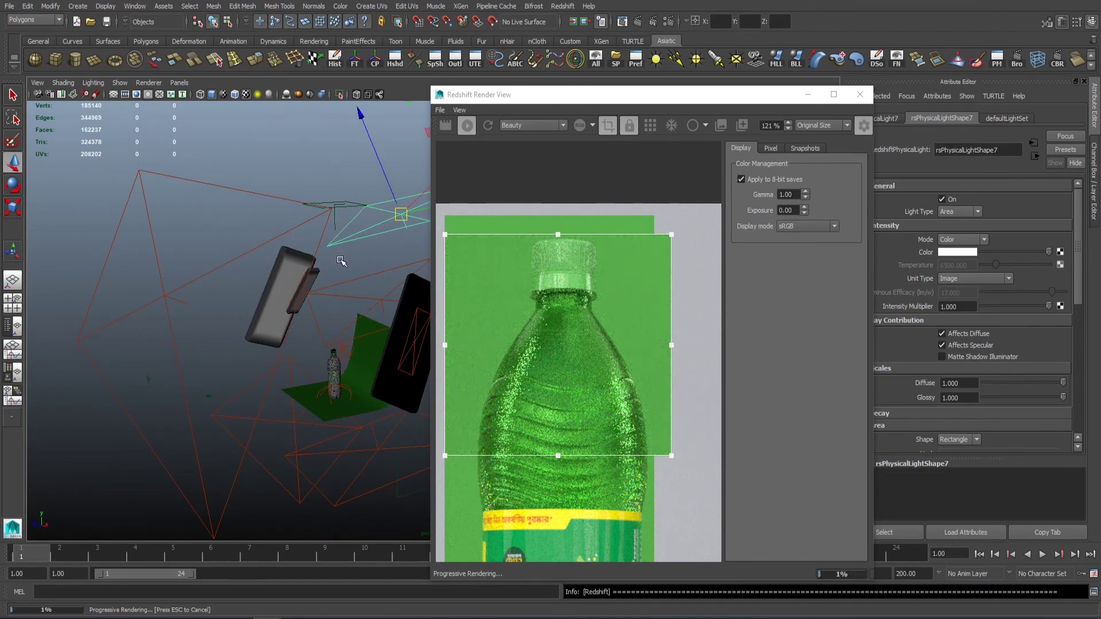
{"action": "mouse_move", "coordinate": [336, 262]}
{"action": "left_mouse_down", "text": "alt"}
{"action": "mouse_move", "coordinate": [315, 253]}
{"action": "mouse_move", "coordinate": [275, 290]}
{"action": "mouse_move", "coordinate": [269, 270]}
{"action": "mouse_move", "coordinate": [308, 278]}
{"action": "mouse_move", "coordinate": [186, 207]}
{"action": "left_mouse_up", "text": "alt"}
{"action": "key", "text": "e"}
{"action": "mouse_move", "coordinate": [307, 275]}
{"action": "left_mouse_down", "text": "alt"}
{"action": "mouse_move", "coordinate": [265, 253]}
{"action": "mouse_move", "coordinate": [317, 289]}
{"action": "mouse_move", "coordinate": [290, 284]}
{"action": "left_mouse_up", "text": "alt"}
{"action": "key", "text": "w"}
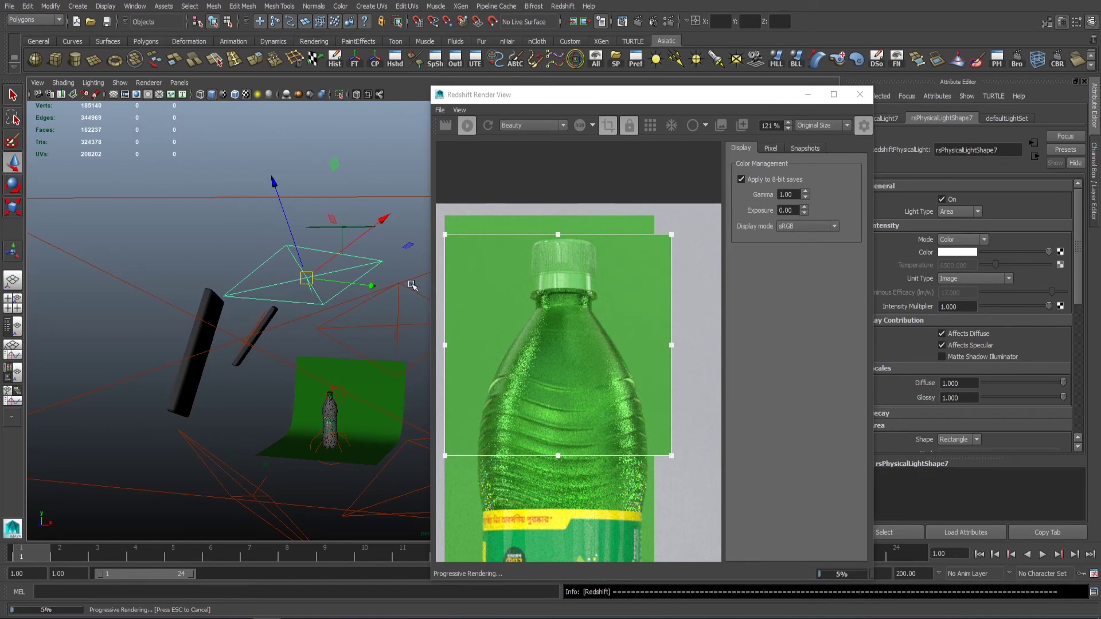
- Tint rsPhysicalLight7 light green, keeping its intensity at 1.000
{"action": "left_click_drag", "start_coordinate": [217, 296], "coordinate": [229, 290], "text": "alt"}
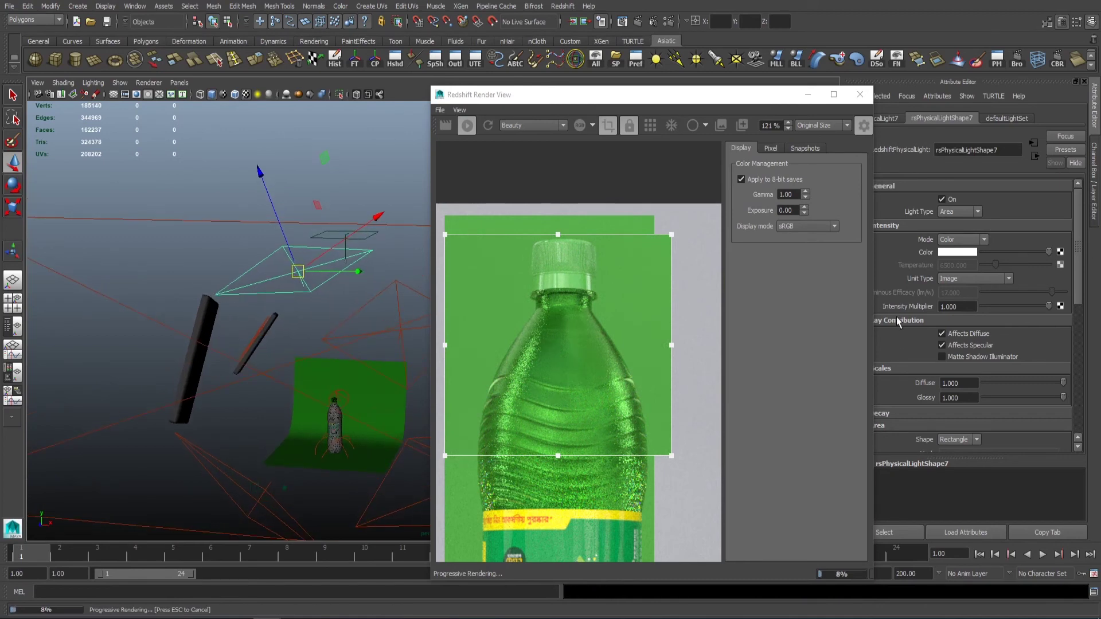
{"action": "left_click", "coordinate": [959, 253]}
{"action": "left_click", "coordinate": [892, 258]}
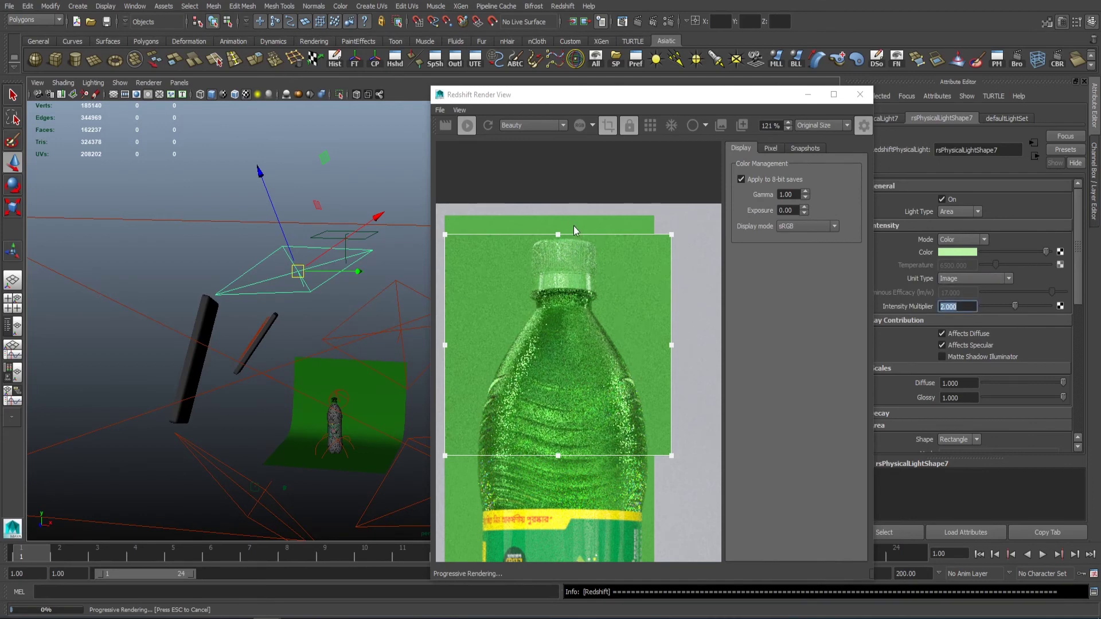
{"action": "type", "text": "2"}
{"action": "key", "text": "Return"}
{"action": "key", "text": "ctrl+z"}
{"action": "left_click_drag", "start_coordinate": [344, 298], "coordinate": [283, 287], "text": "alt"}
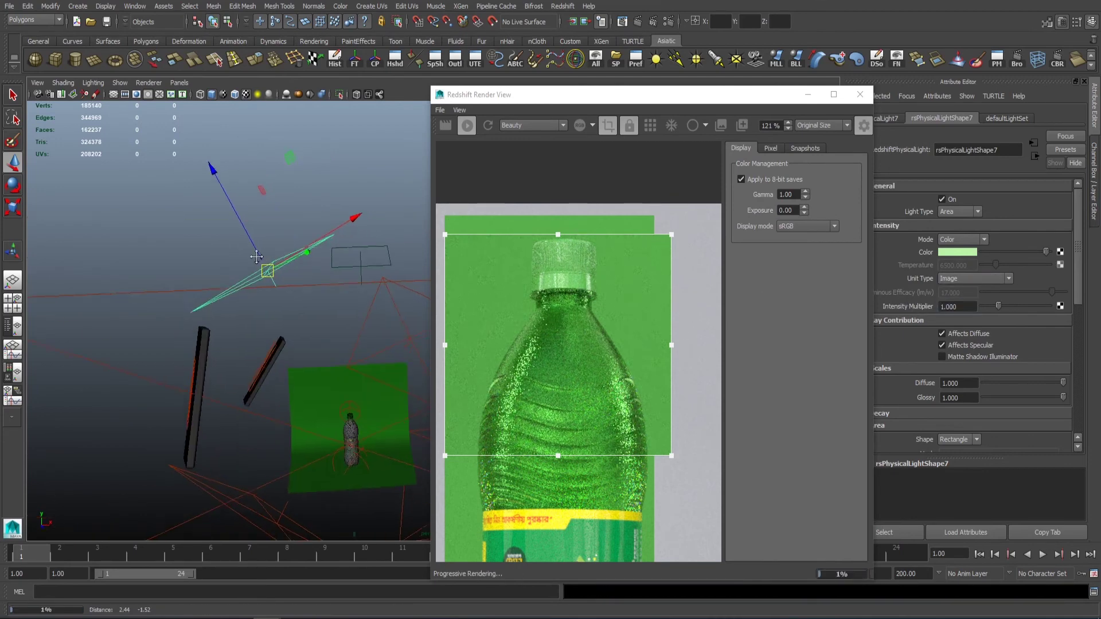
- Scale up the main area light and set its Intensity Multiplier to 0.8
{"action": "key", "text": "r"}
{"action": "middle_click_drag", "start_coordinate": [374, 355], "coordinate": [610, 345]}
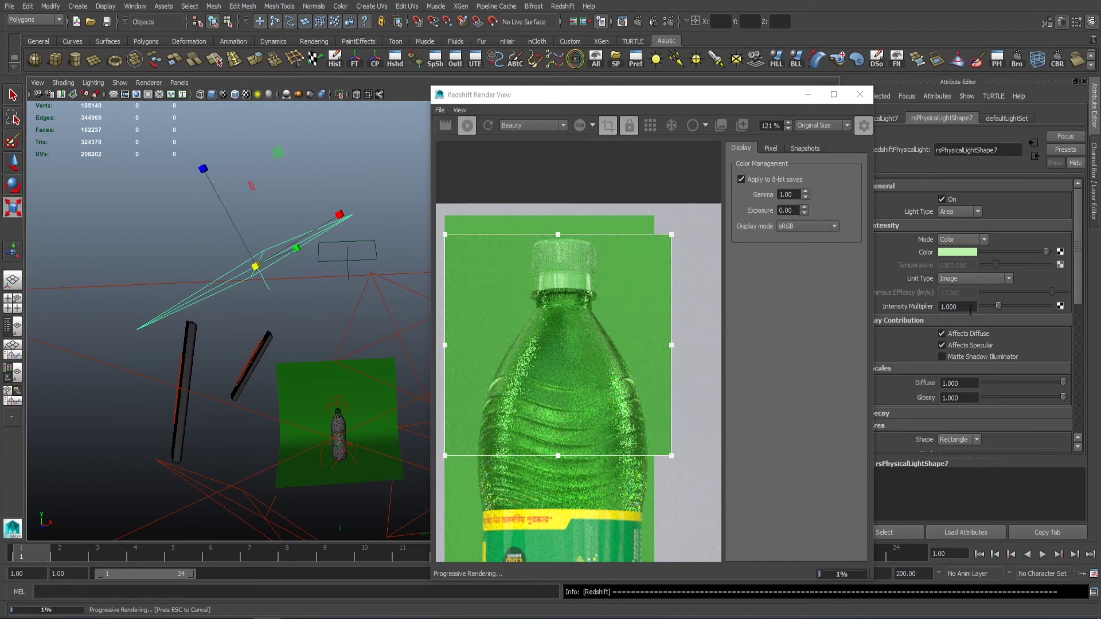
{"action": "type", "text": "5"}
{"action": "key", "text": "Return"}
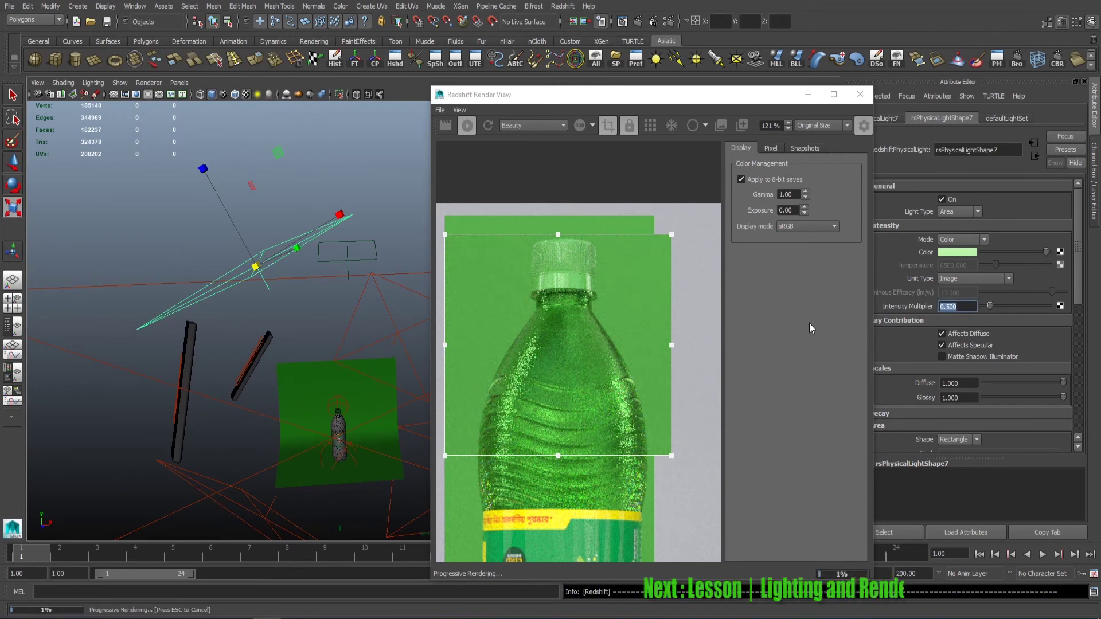
{"action": "type", "text": ".8"}
{"action": "key", "text": "Return"}
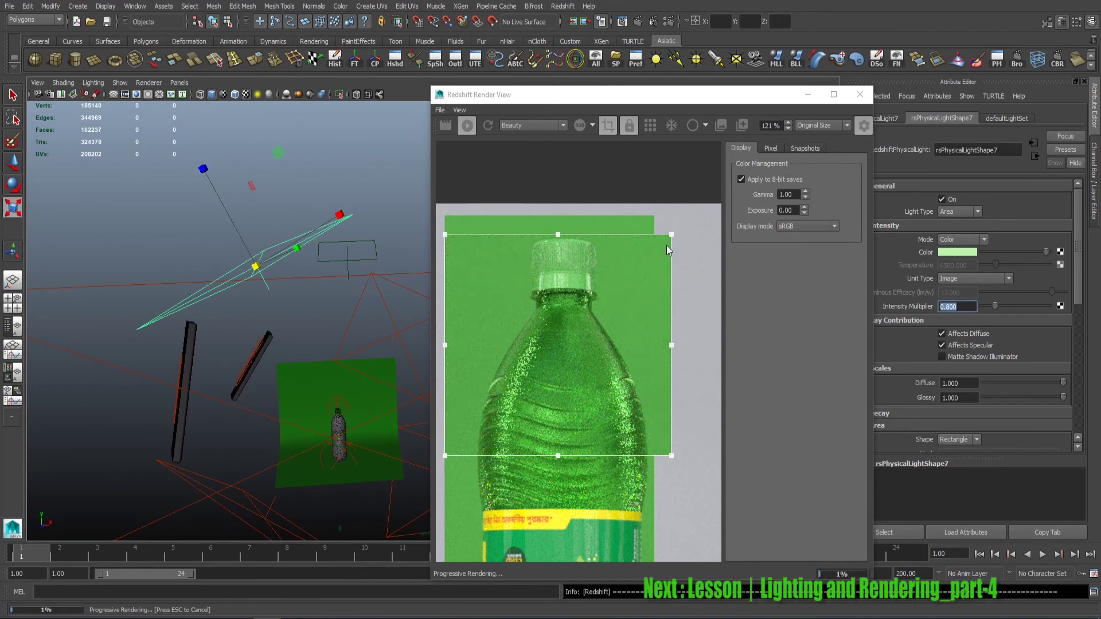
{"action": "mouse_move", "coordinate": [258, 269]}
{"action": "left_mouse_down", "text": "alt"}
{"action": "mouse_move", "coordinate": [234, 277]}
{"action": "mouse_move", "coordinate": [215, 263]}
{"action": "mouse_move", "coordinate": [246, 266]}
{"action": "mouse_move", "coordinate": [279, 304]}
{"action": "mouse_move", "coordinate": [248, 303]}
{"action": "left_mouse_up", "text": "alt"}
{"action": "key", "text": "w"}
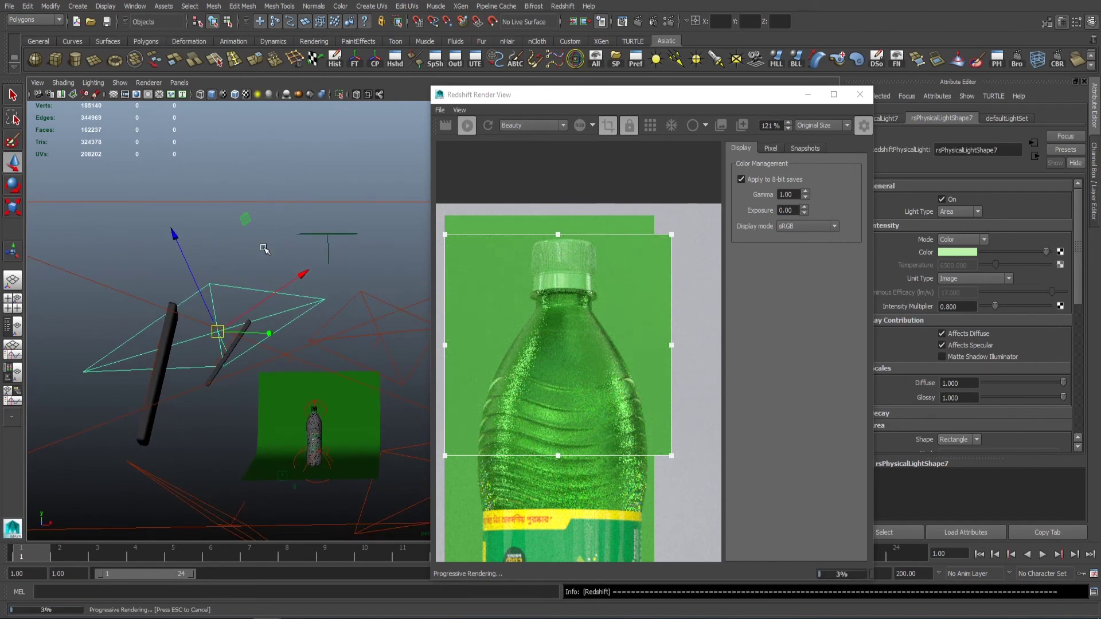
- Set the second area light rsPhysicalLight8's intensity to 0.5
{"action": "left_click_drag", "start_coordinate": [266, 214], "coordinate": [121, 231], "text": "alt"}
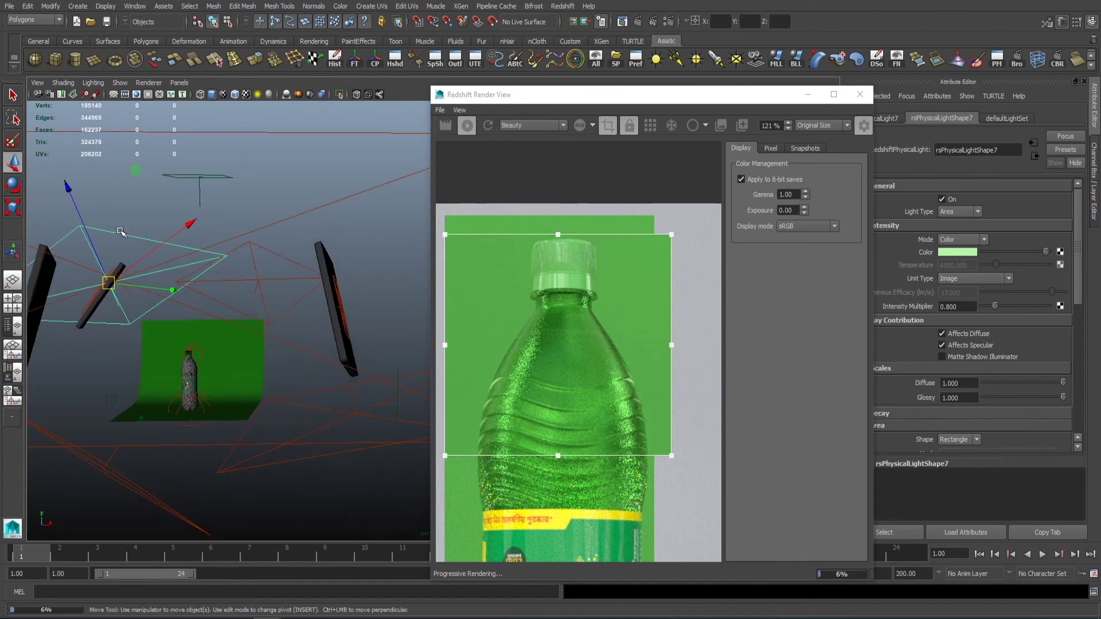
{"action": "left_click", "coordinate": [254, 281]}
{"action": "left_click_drag", "start_coordinate": [255, 281], "coordinate": [1099, 362], "text": "alt"}
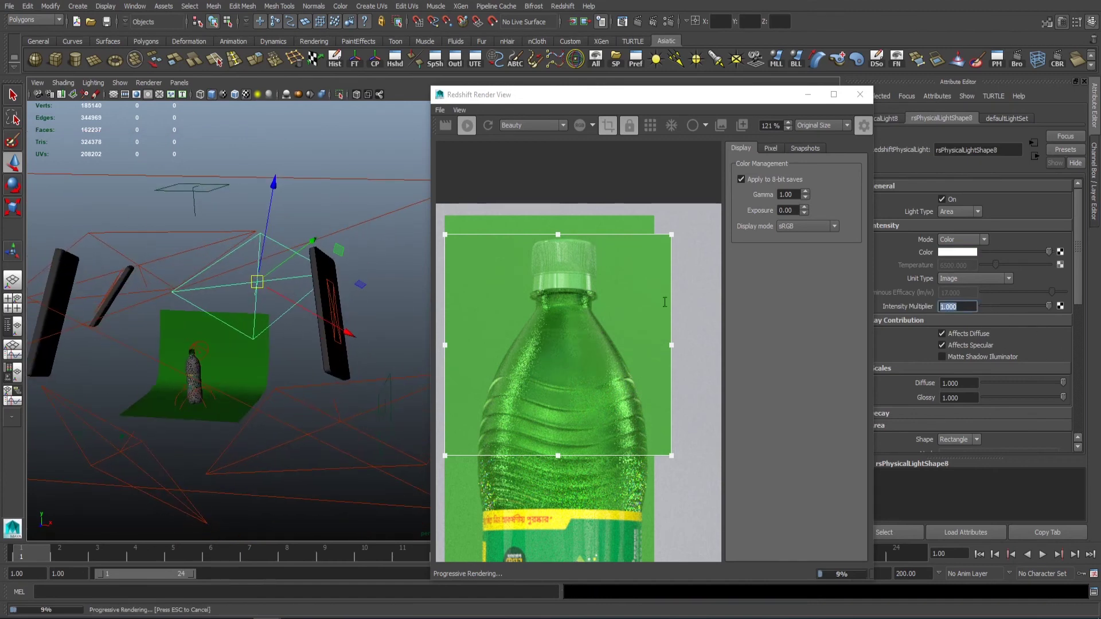
{"action": "type", "text": "0.500"}
{"action": "key", "text": "Return"}
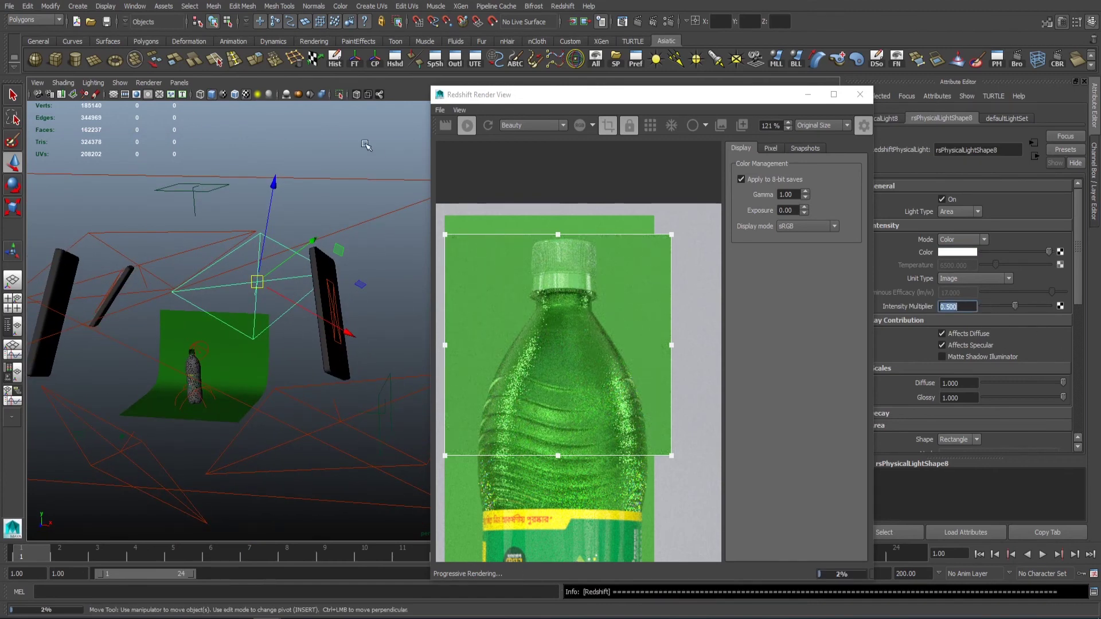
{"action": "mouse_move", "coordinate": [276, 189]}
{"action": "left_mouse_down", "text": "alt"}
{"action": "mouse_move", "coordinate": [183, 181]}
{"action": "mouse_move", "coordinate": [285, 208]}
{"action": "left_mouse_up", "text": "alt"}
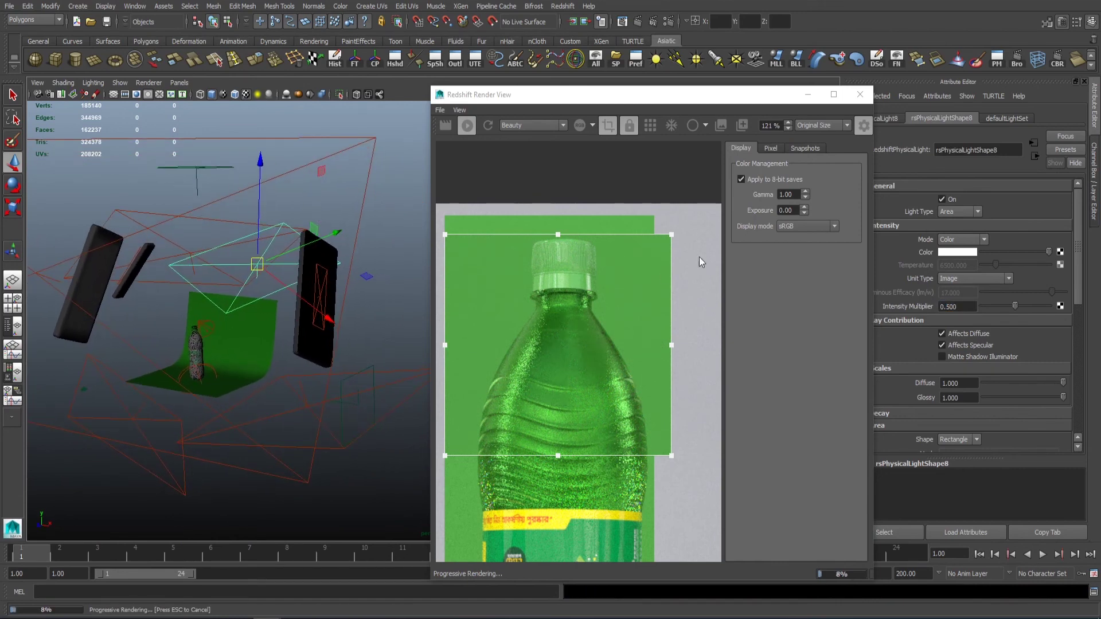
- Refine the first area light's colour to a softer saturated green
{"action": "left_click", "coordinate": [119, 214]}
{"action": "left_click", "coordinate": [957, 253]}
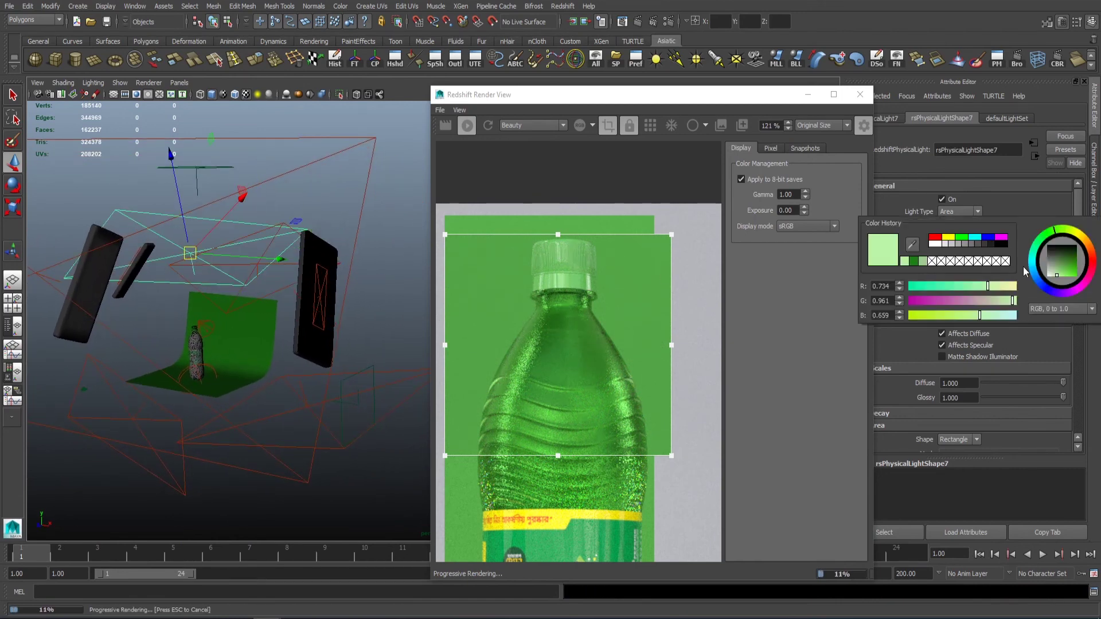
{"action": "left_click", "coordinate": [1071, 270]}
{"action": "left_click", "coordinate": [1066, 276]}
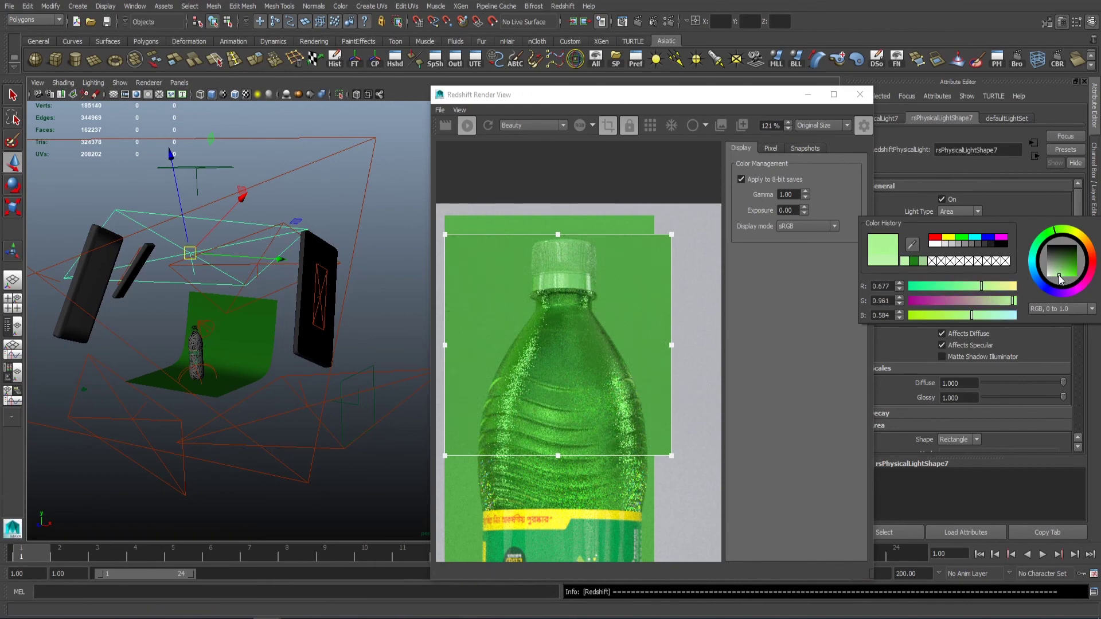
{"action": "left_click", "coordinate": [1073, 279]}
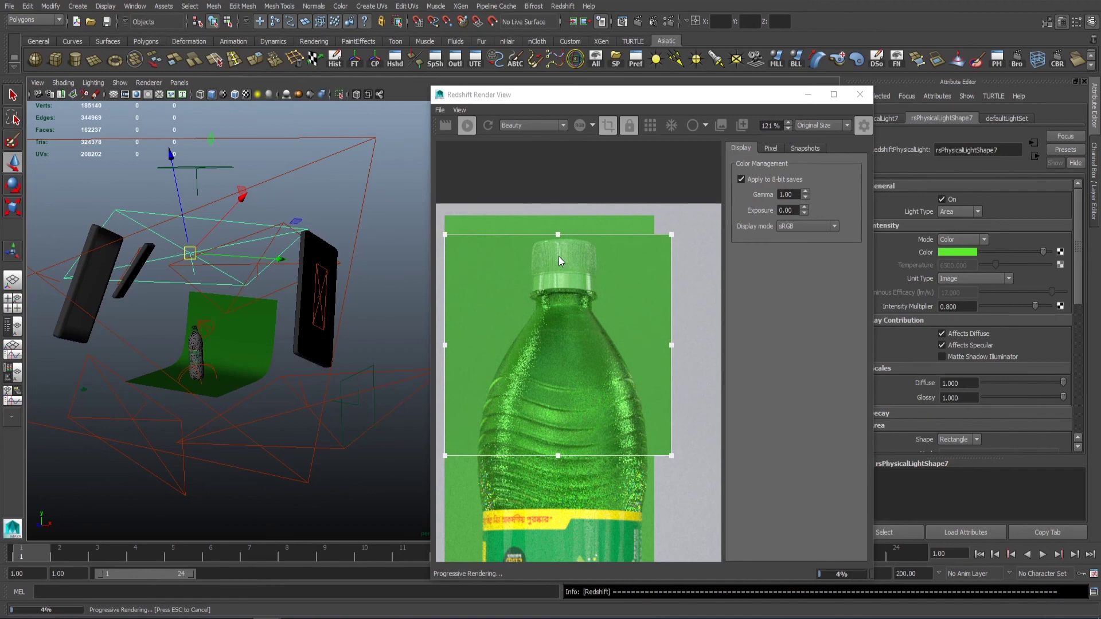
{"action": "left_click_drag", "start_coordinate": [264, 232], "coordinate": [201, 244], "text": "alt"}
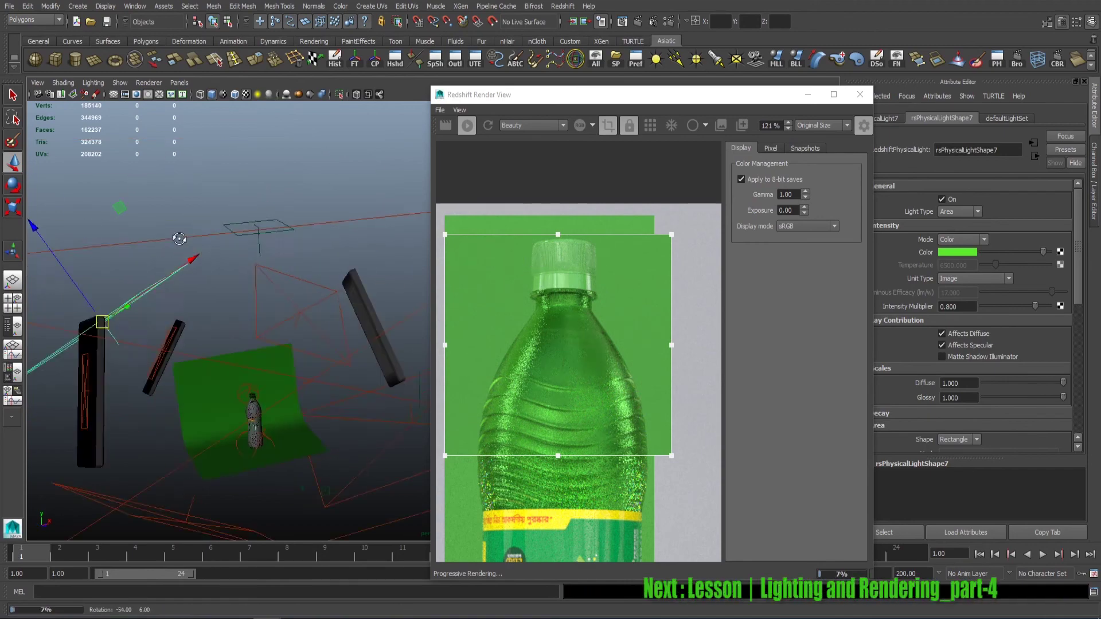
{"action": "scroll", "coordinate": [576, 346], "scroll_direction": "up", "scroll_amount": 1}
- Deselect the light and orbit the view toward the bottle
{"action": "scroll", "coordinate": [576, 346], "scroll_direction": "up", "scroll_amount": 1}
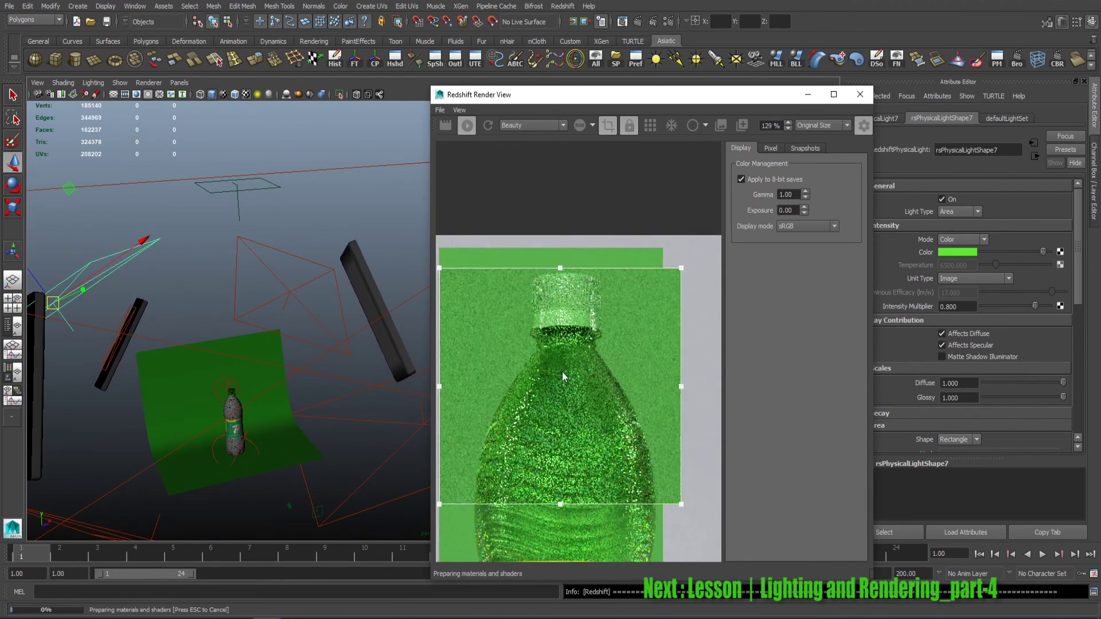
{"action": "left_click_drag", "start_coordinate": [401, 356], "coordinate": [311, 304], "text": "alt"}
{"action": "left_click", "coordinate": [291, 268]}
{"action": "left_click_drag", "start_coordinate": [291, 268], "coordinate": [314, 287], "text": "alt"}
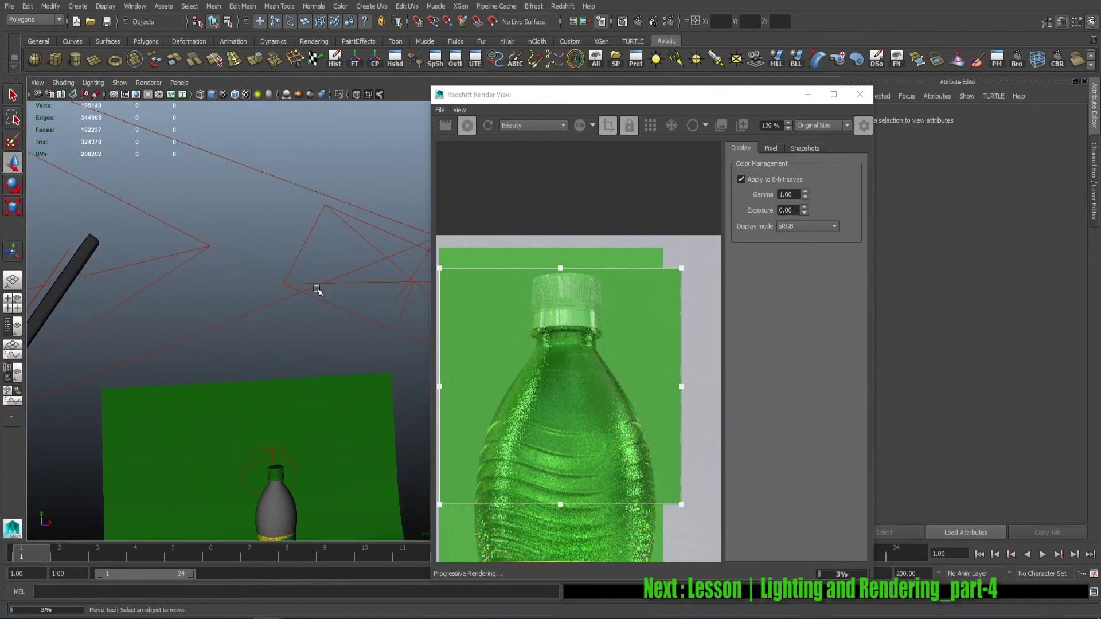
{"action": "scroll", "coordinate": [255, 233], "scroll_direction": "up", "scroll_amount": 2}
{"action": "scroll", "coordinate": [255, 232], "scroll_direction": "up", "scroll_amount": 3}
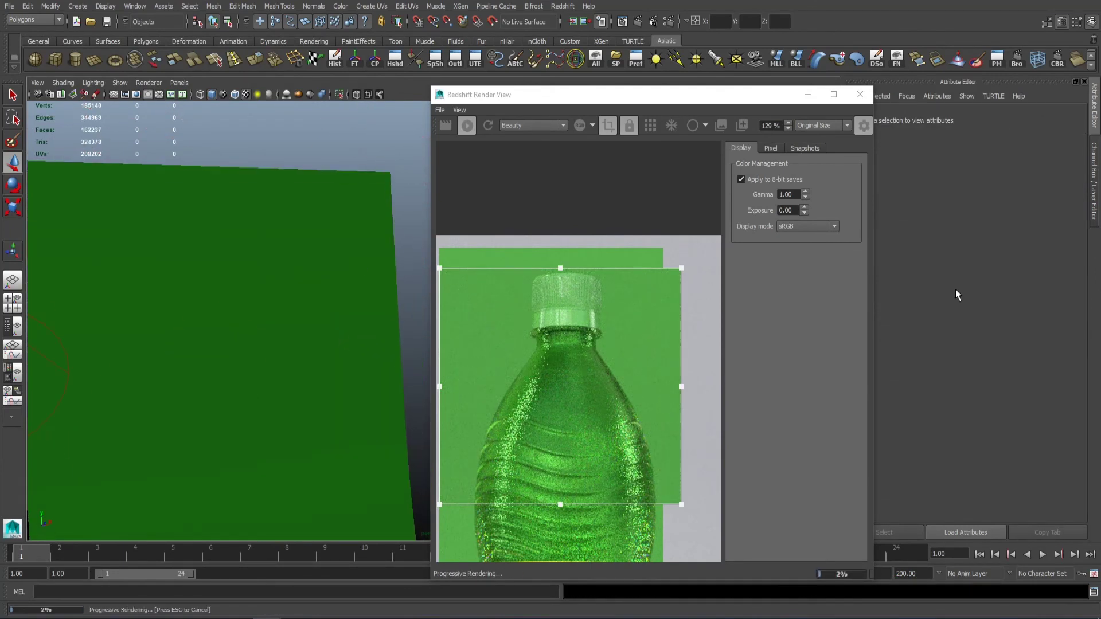
{"action": "scroll", "coordinate": [180, 258], "scroll_direction": "down", "scroll_amount": 2}
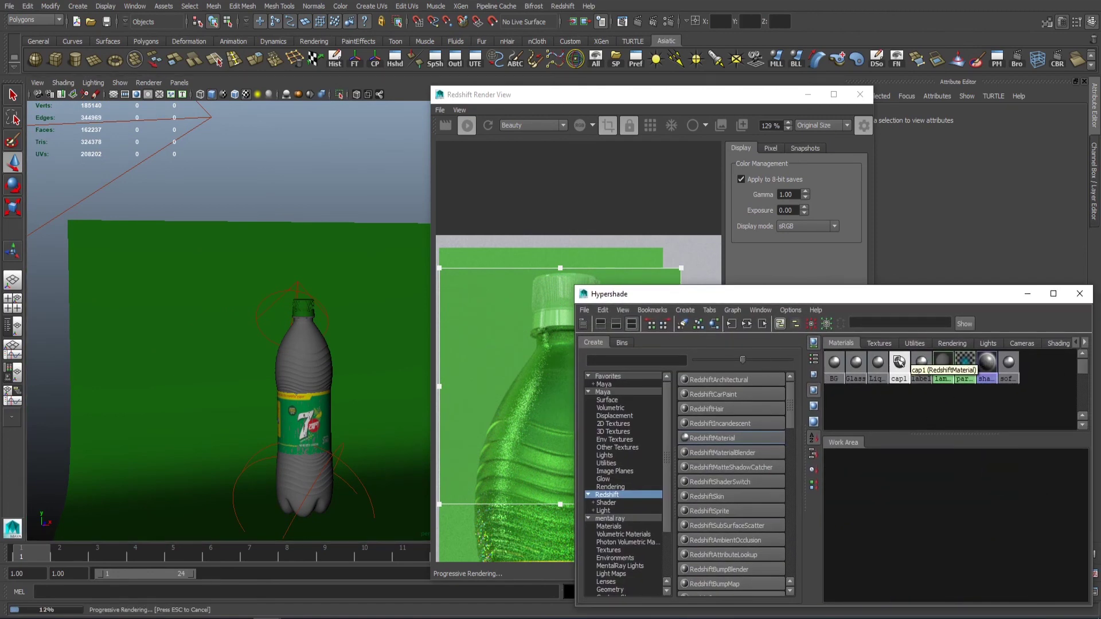
- Select the cap1 material in Hypershade and apply the Plastic base preset
{"action": "left_click", "coordinate": [899, 361]}
{"action": "left_click_drag", "start_coordinate": [858, 299], "coordinate": [919, 405]}
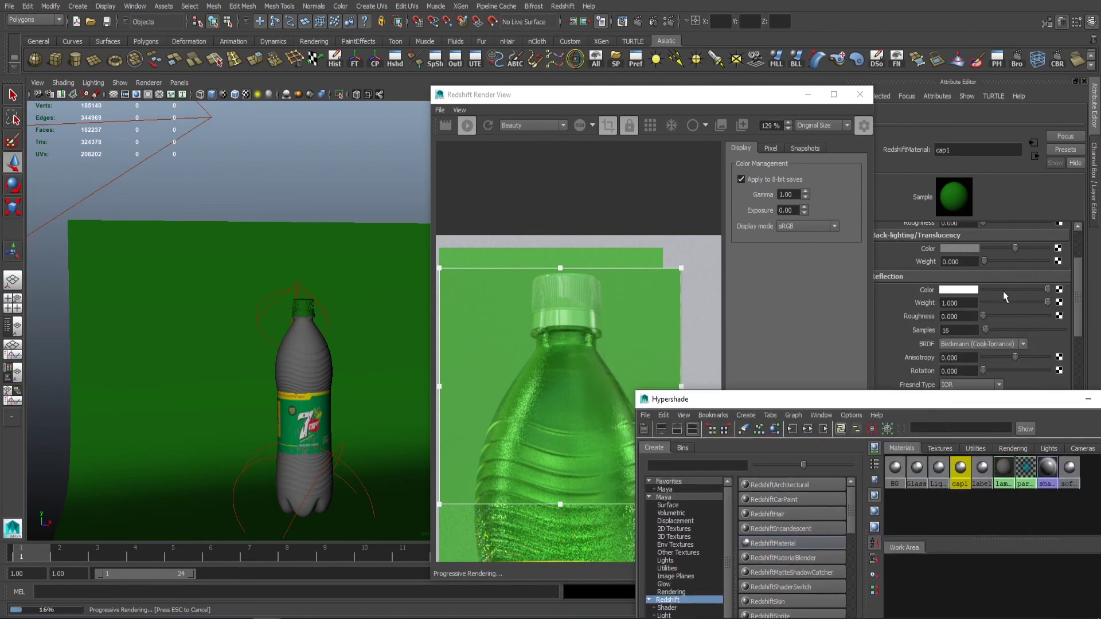
{"action": "scroll", "coordinate": [998, 282], "scroll_direction": "up", "scroll_amount": 3}
{"action": "left_click", "coordinate": [973, 244]}
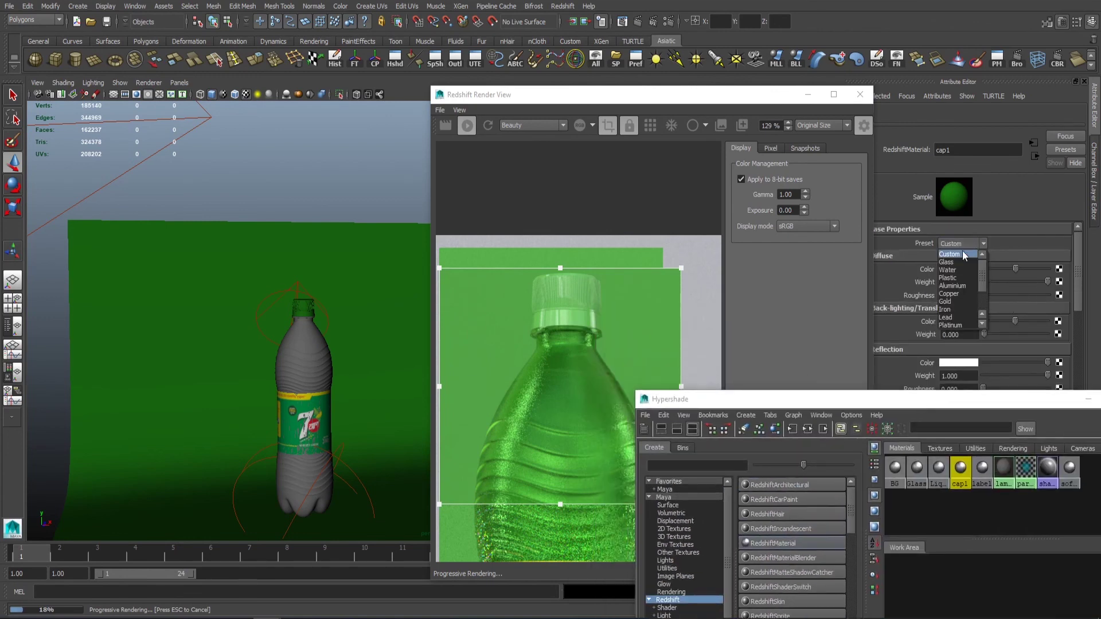
{"action": "left_click", "coordinate": [956, 281]}
{"action": "scroll", "coordinate": [241, 262], "scroll_direction": "up", "scroll_amount": 3}
{"action": "scroll", "coordinate": [228, 253], "scroll_direction": "up", "scroll_amount": 3}
{"action": "scroll", "coordinate": [240, 248], "scroll_direction": "up", "scroll_amount": 3}
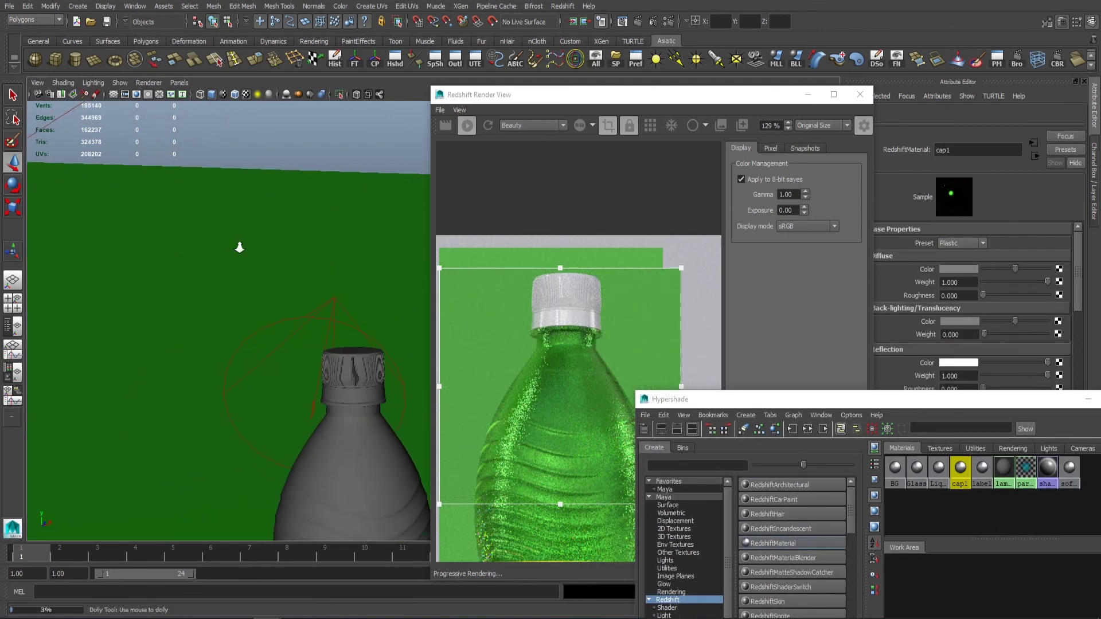
{"action": "scroll", "coordinate": [240, 248], "scroll_direction": "up", "scroll_amount": 2}
{"action": "left_click", "coordinate": [958, 269]}
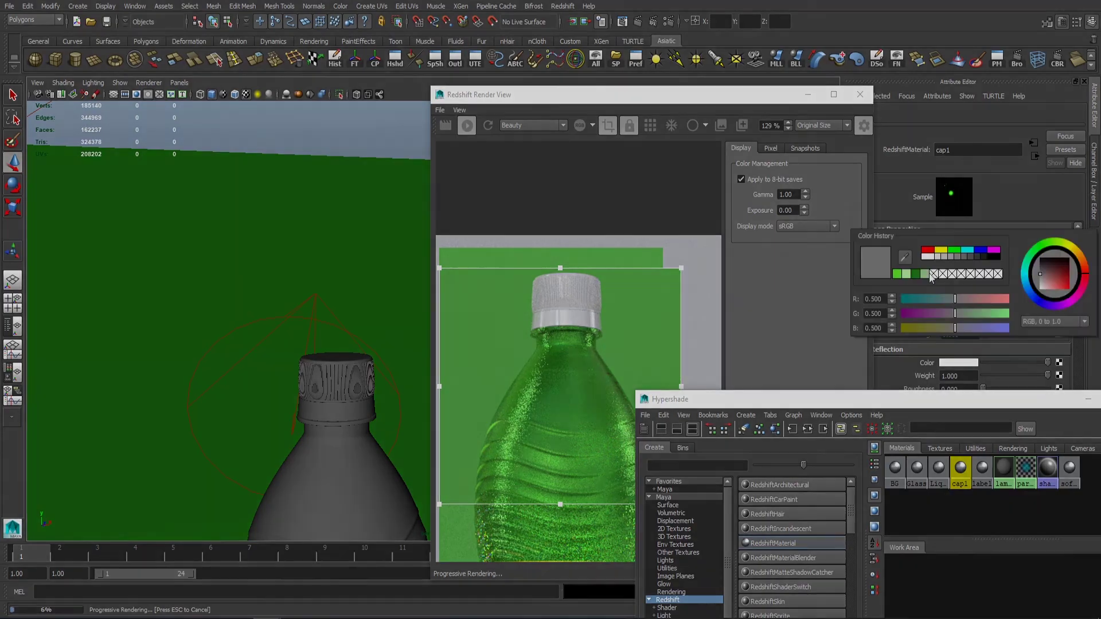